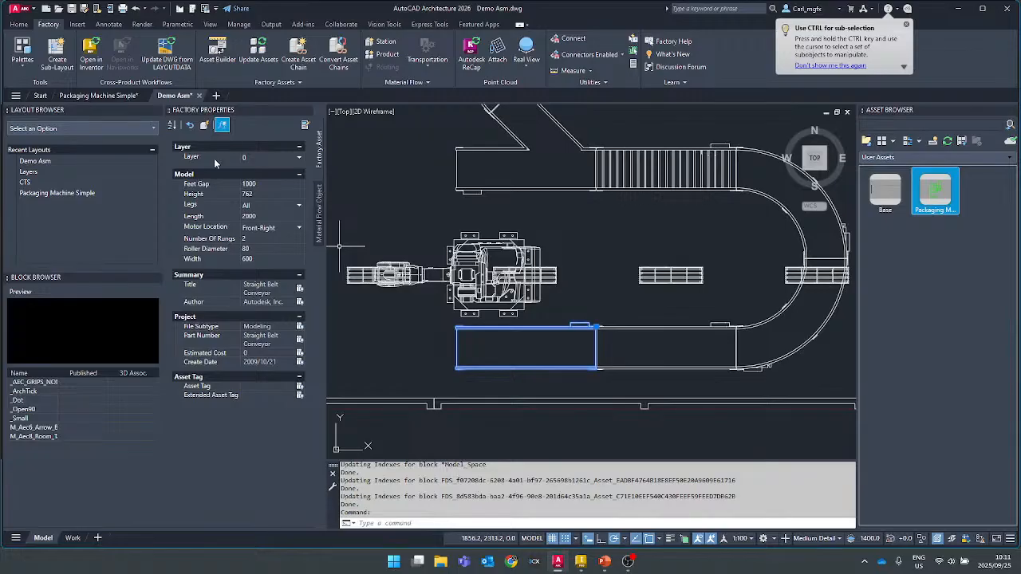
# - Review the selected straight belt conveyor's layer, feet gap, legs, length and number of rungs properties
pyautogui.click(299, 159)
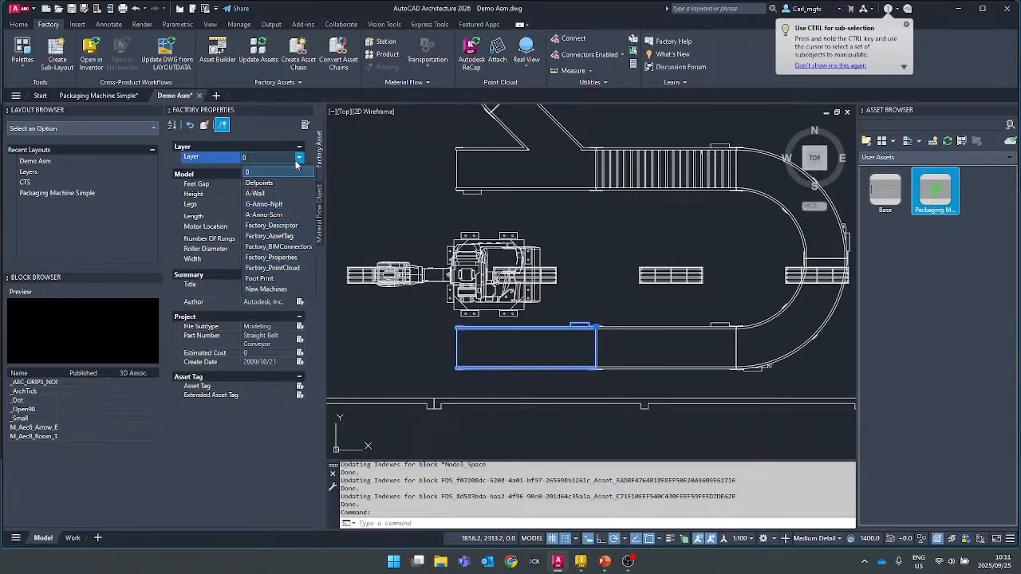
pyautogui.click(299, 160)
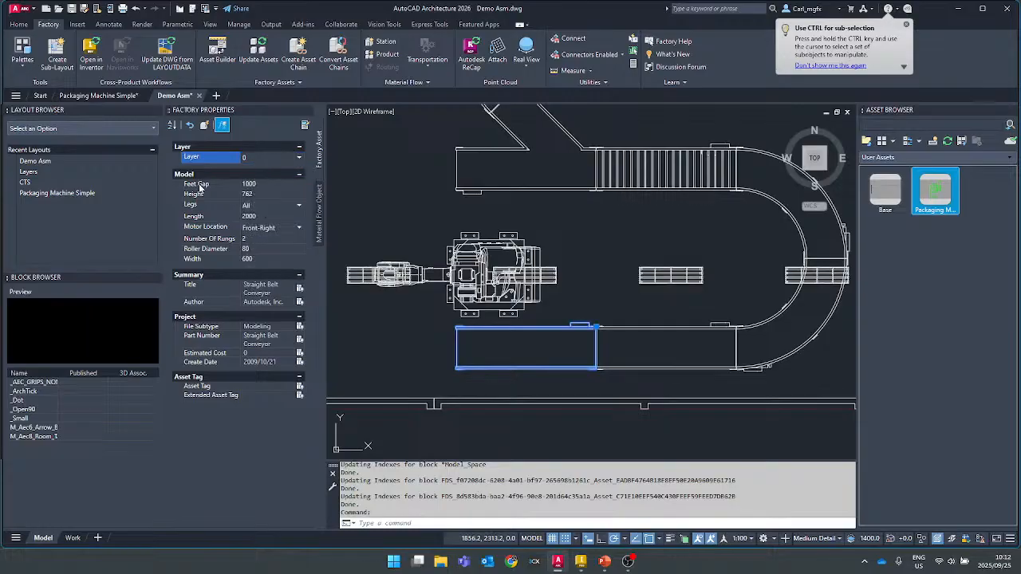
pyautogui.click(271, 185)
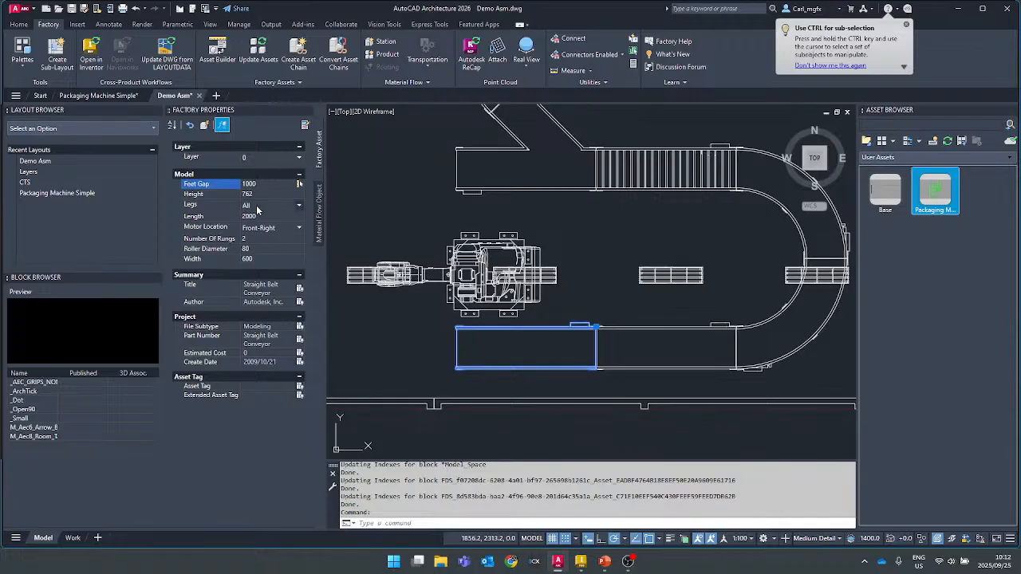
pyautogui.click(300, 208)
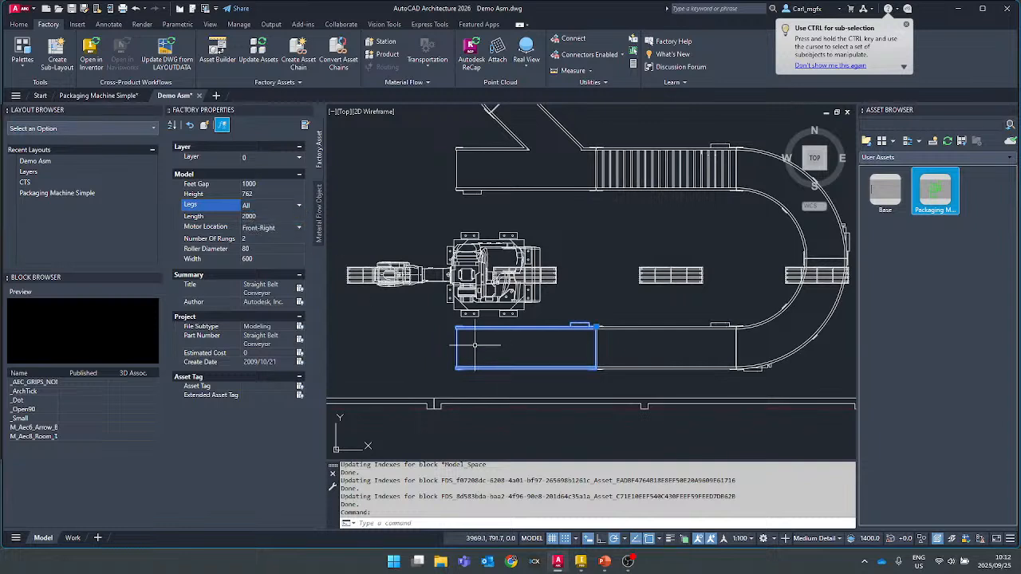
pyautogui.click(262, 216)
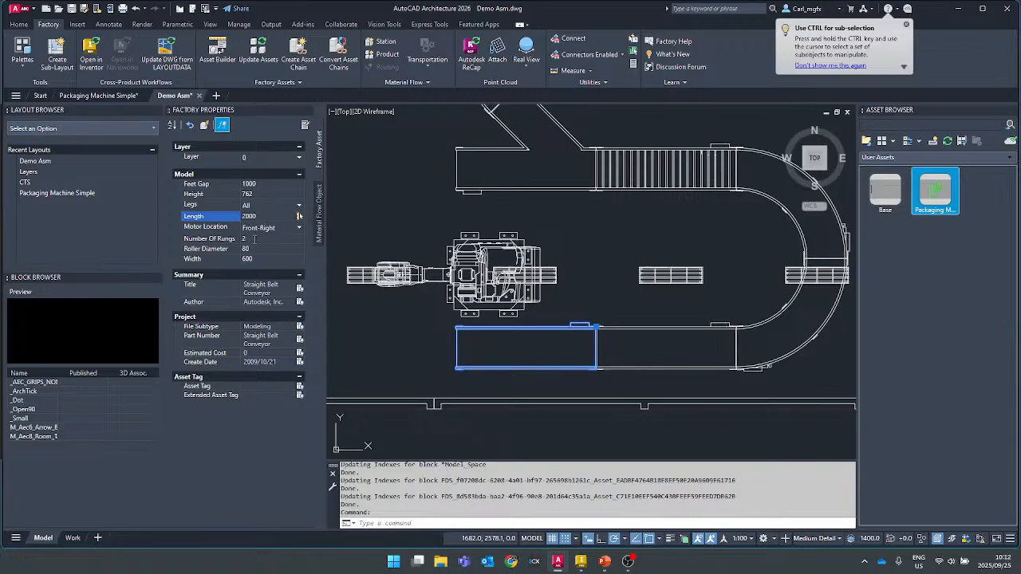
pyautogui.click(254, 239)
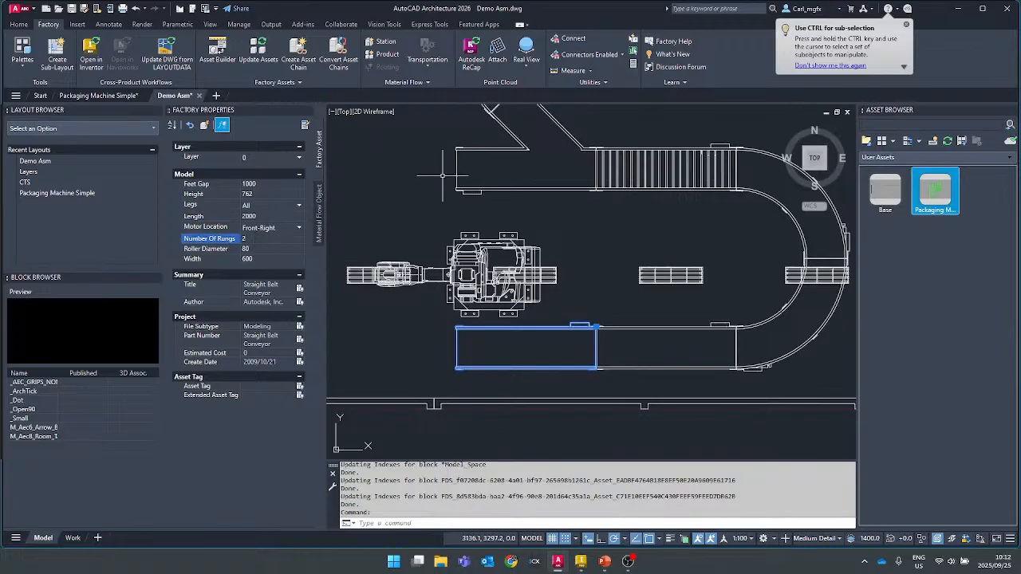
pyautogui.moveTo(532, 219); pyautogui.dragTo(528, 238, button='middle')
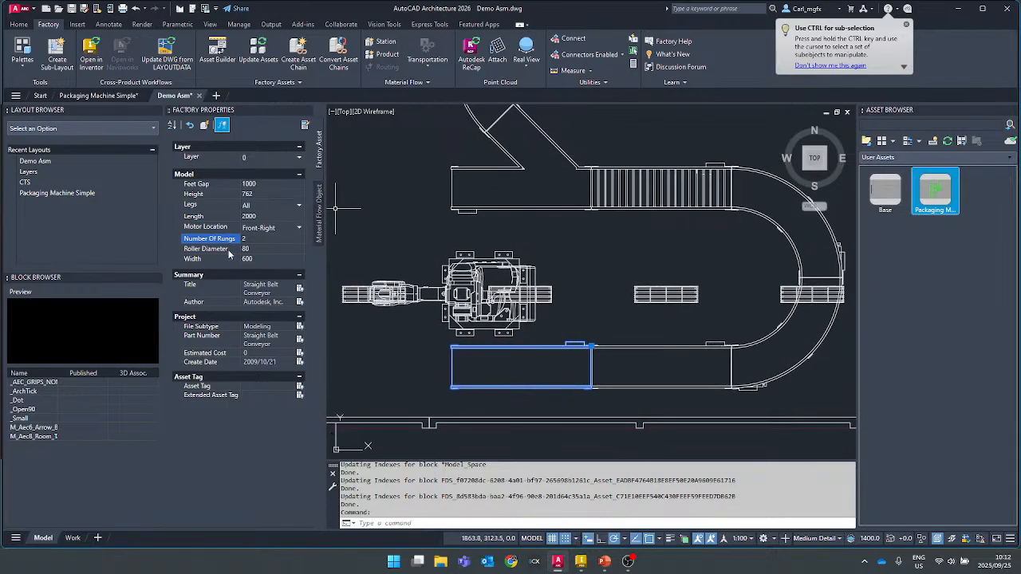
# - Set the selected straight belt conveyor's width to 500
pyautogui.click(261, 258)
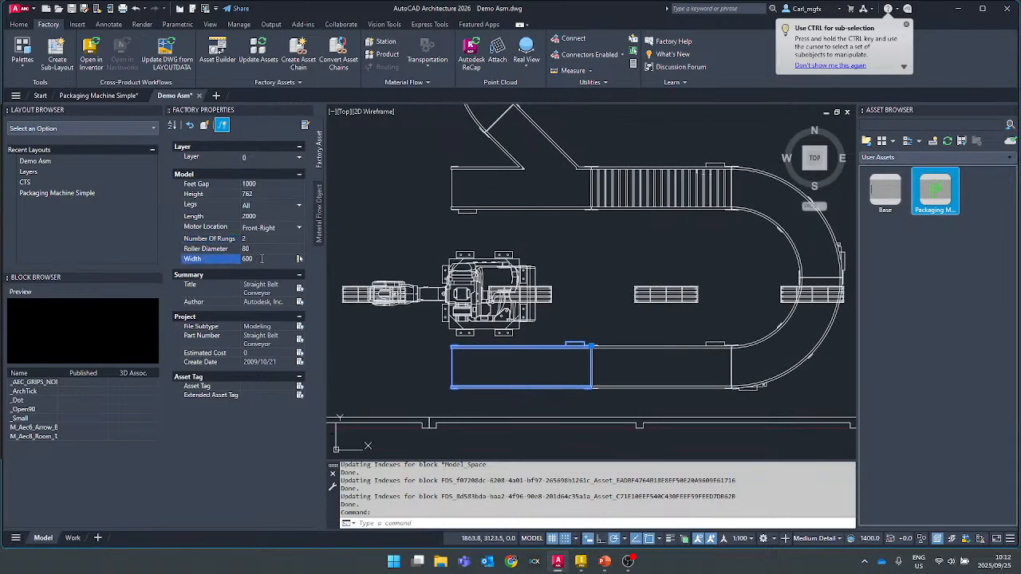
pyautogui.scroll(-2, 515, 211)
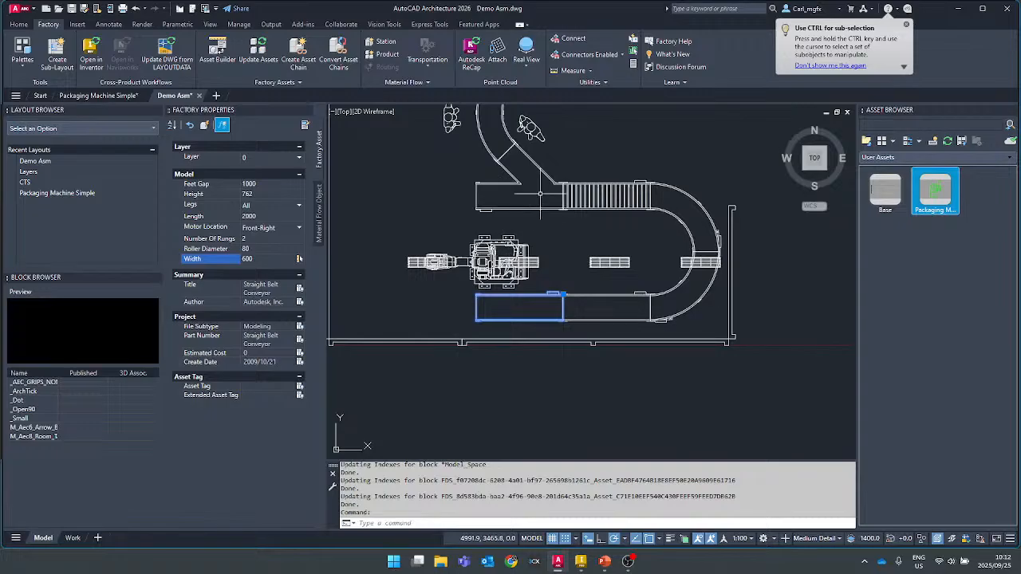
pyautogui.moveTo(582, 195)
pyautogui.mouseDown(button='middle')
pyautogui.moveTo(557, 315)
pyautogui.moveTo(595, 211)
pyautogui.mouseUp(button='middle')
pyautogui.scroll(3, 575, 280)
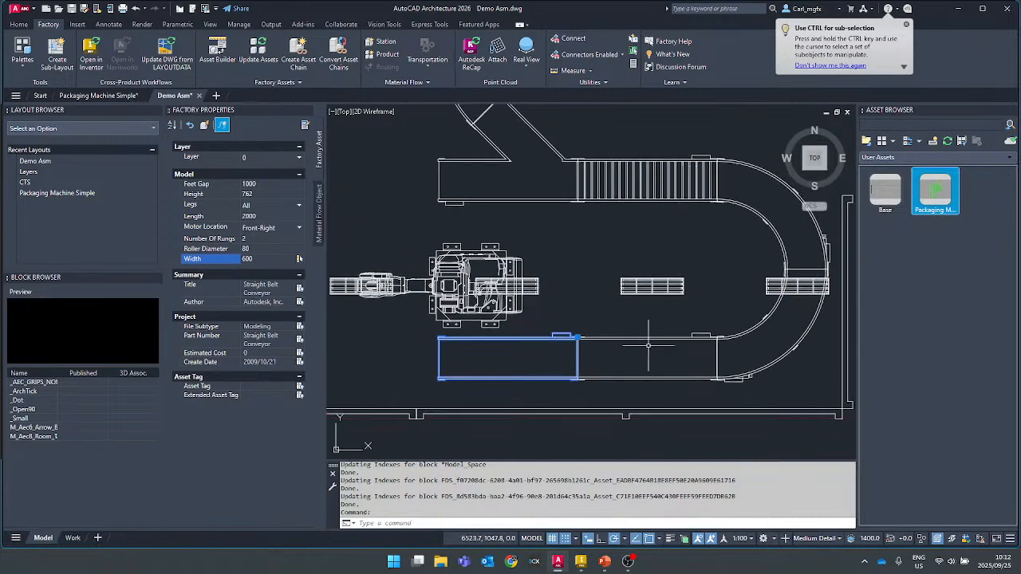
pyautogui.click(261, 259)
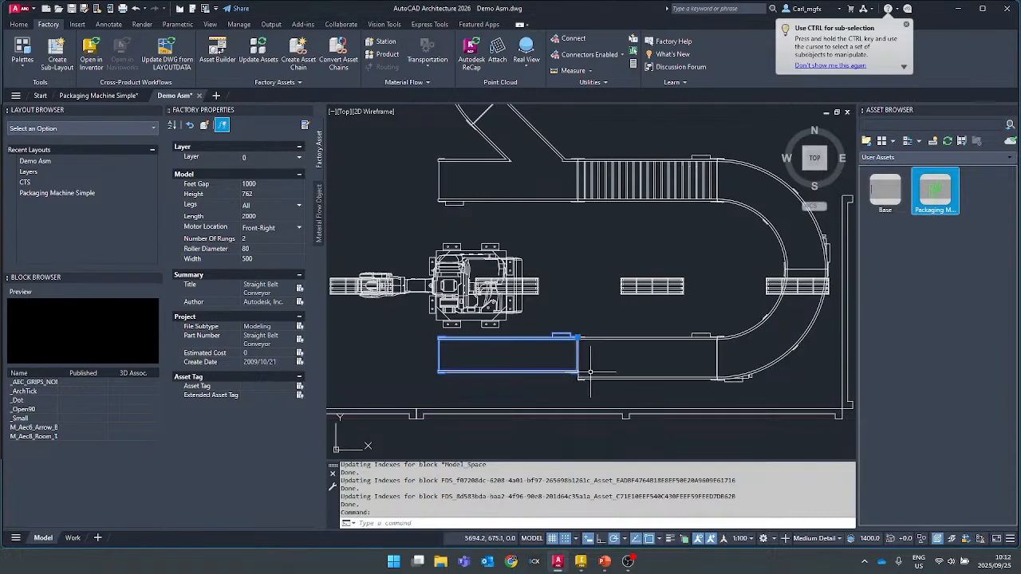
# - Inspect the joint between the narrowed conveyor and the adjoining straight conveyor, comparing their widths and edges
pyautogui.scroll(2, 590, 373)
pyautogui.scroll(2, 589, 371)
pyautogui.press('Escape')
pyautogui.click(529, 367)
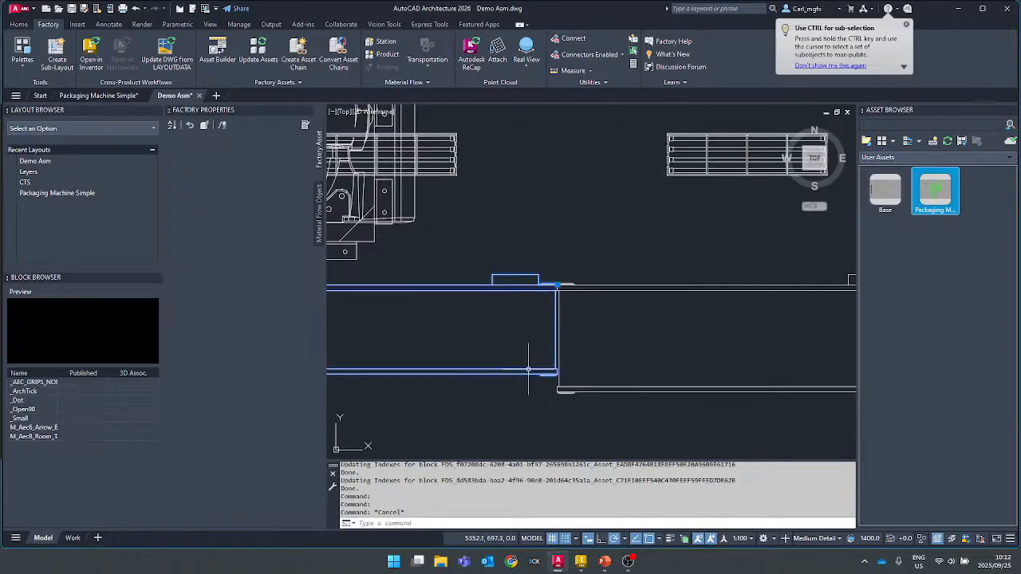
pyautogui.scroll(-2, 435, 316)
pyautogui.click(559, 339)
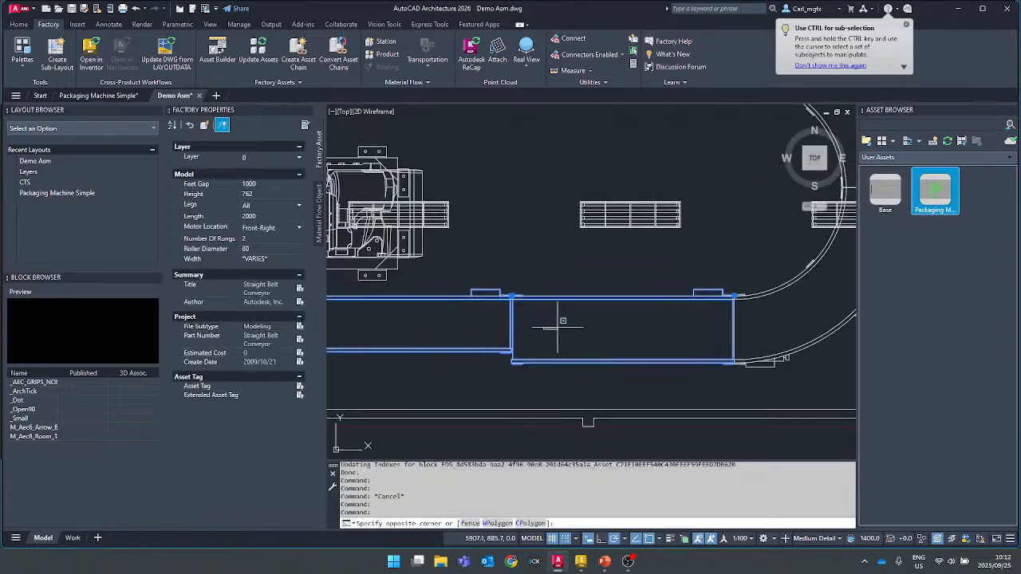
pyautogui.press('Escape')
pyautogui.click(444, 349)
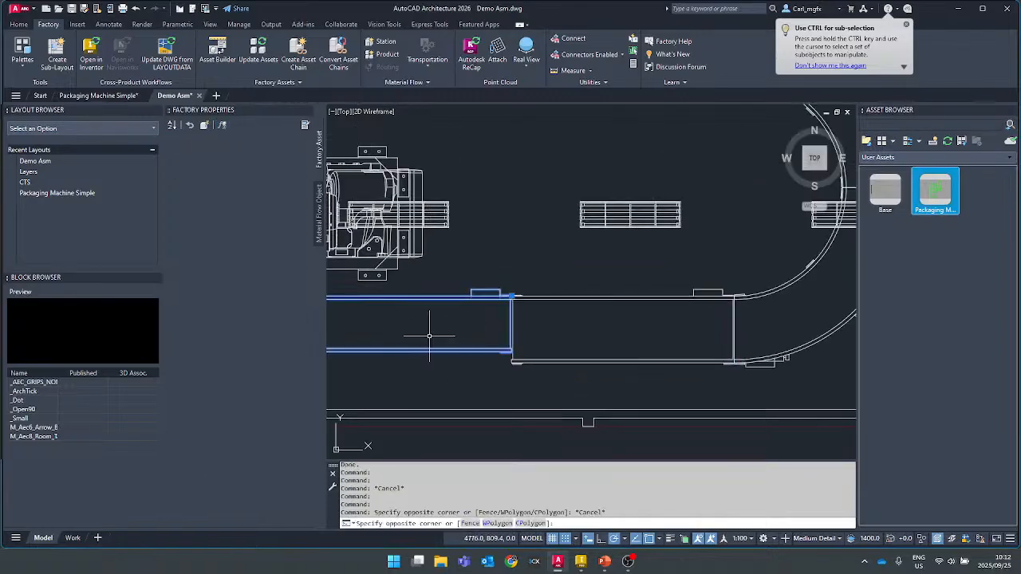
pyautogui.moveTo(434, 337); pyautogui.dragTo(643, 284, button='middle')
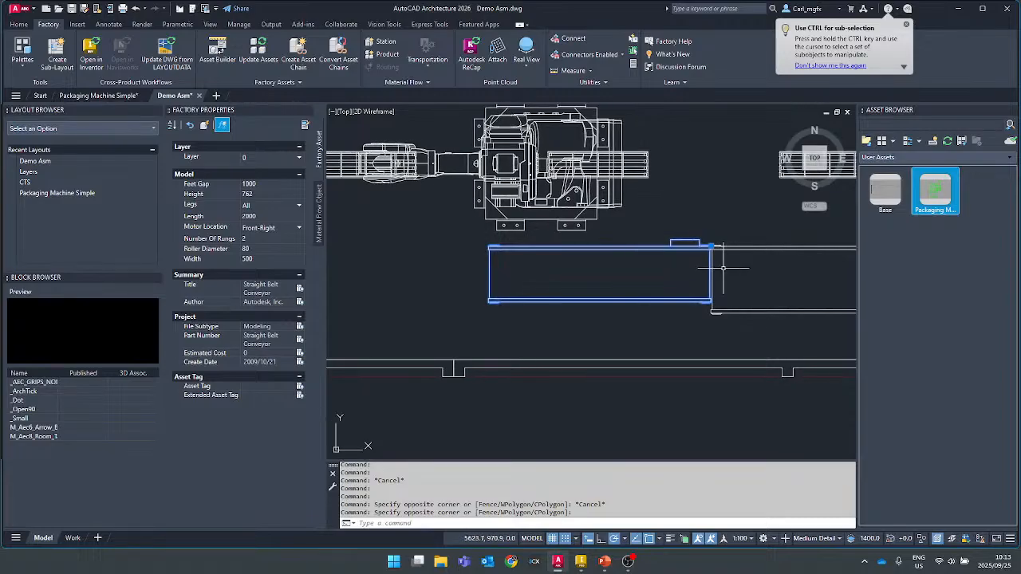
pyautogui.moveTo(721, 268)
pyautogui.mouseDown(button='middle')
pyautogui.moveTo(622, 273)
pyautogui.moveTo(645, 290)
pyautogui.moveTo(595, 292)
pyautogui.mouseUp(button='middle')
pyautogui.scroll(4, 556, 280)
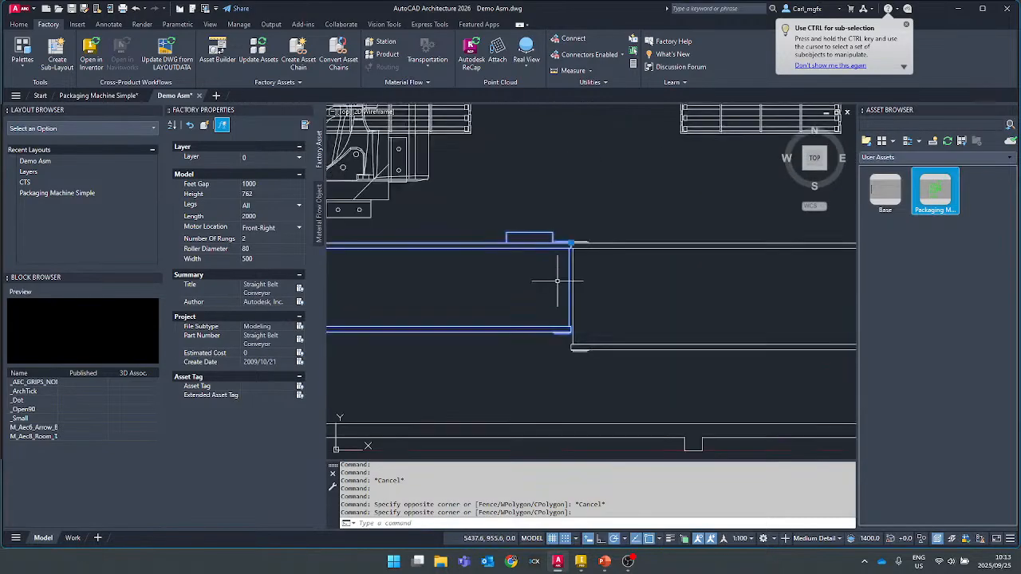
pyautogui.scroll(-6, 586, 285)
pyautogui.moveTo(661, 267); pyautogui.dragTo(627, 316, button='middle')
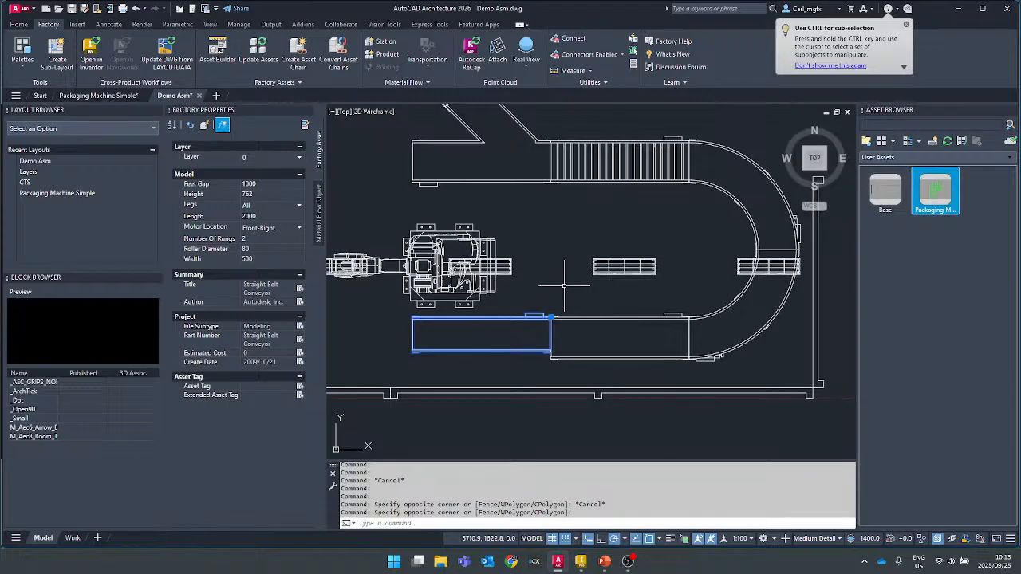
pyautogui.scroll(2, 524, 331)
pyautogui.scroll(-2, 566, 272)
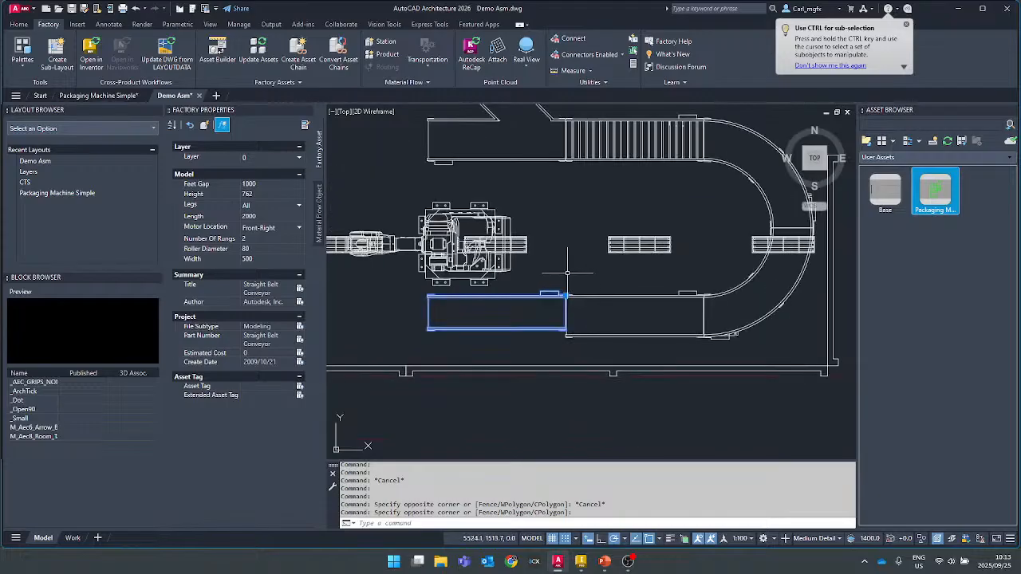
pyautogui.moveTo(580, 231); pyautogui.dragTo(576, 270, button='middle')
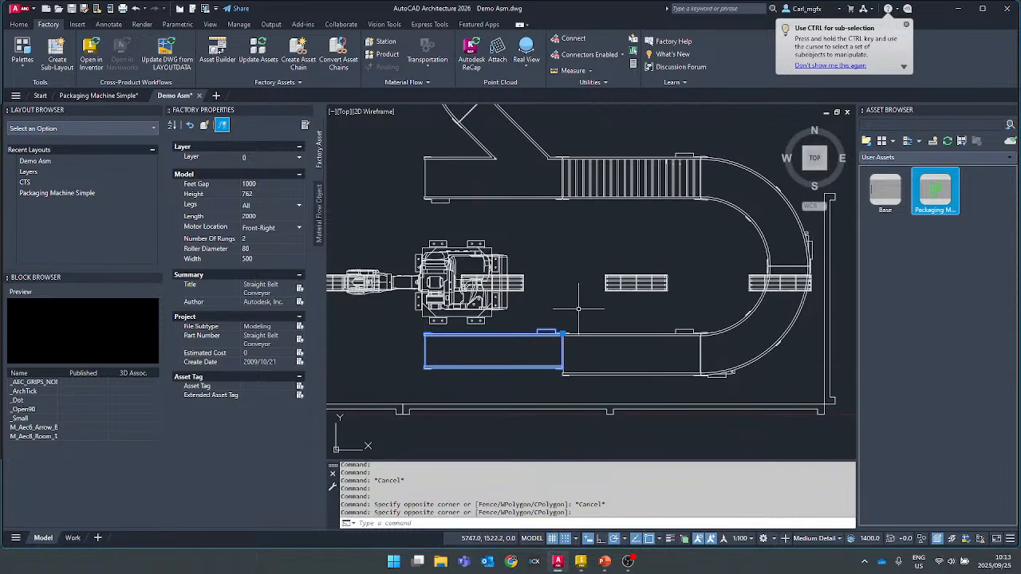
pyautogui.hotkey('ctrl', 'z')
pyautogui.click(510, 338)
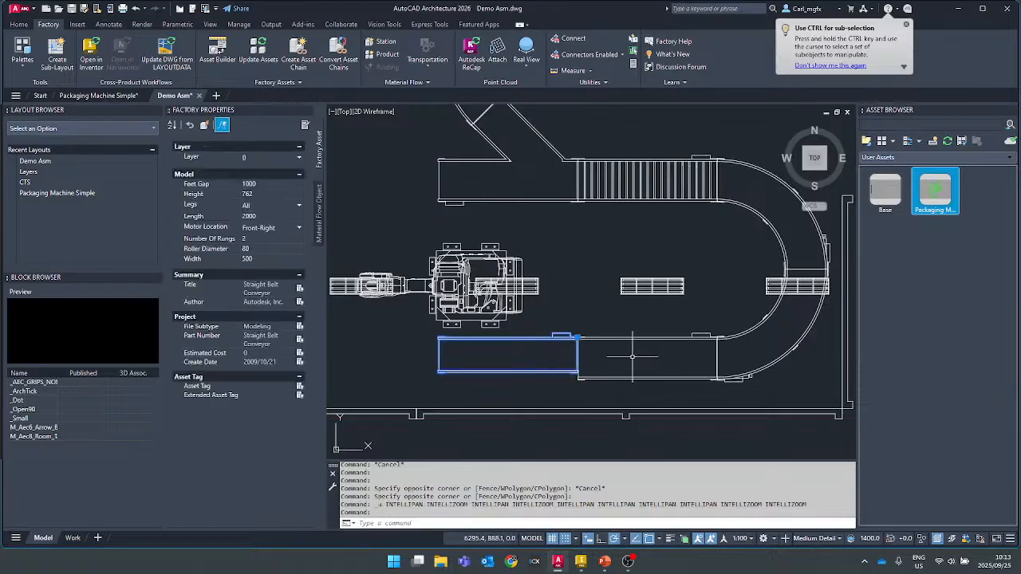
pyautogui.click(638, 338)
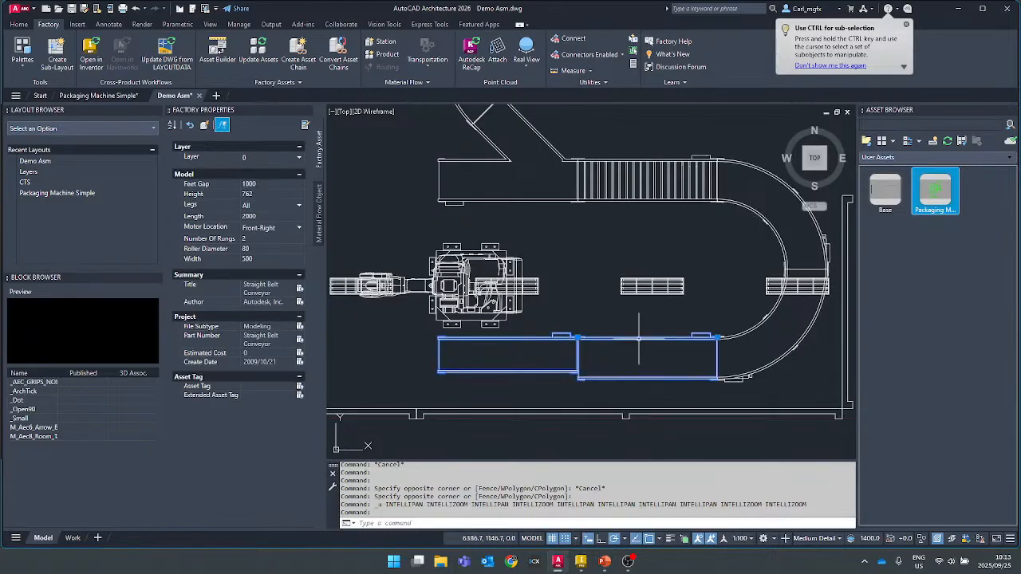
pyautogui.click(759, 319)
pyautogui.click(769, 226)
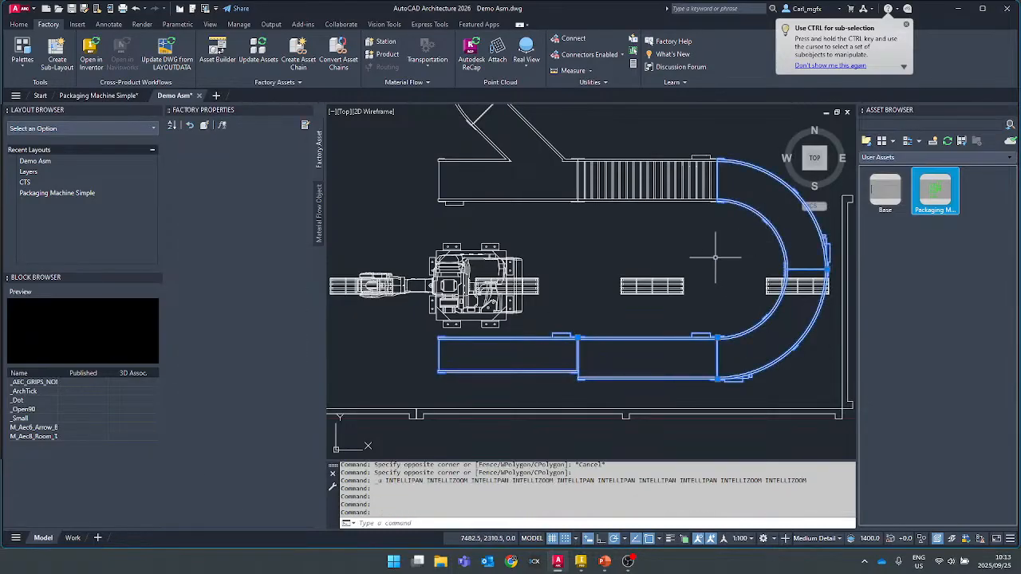
pyautogui.scroll(2, 684, 257)
pyautogui.scroll(-2, 678, 262)
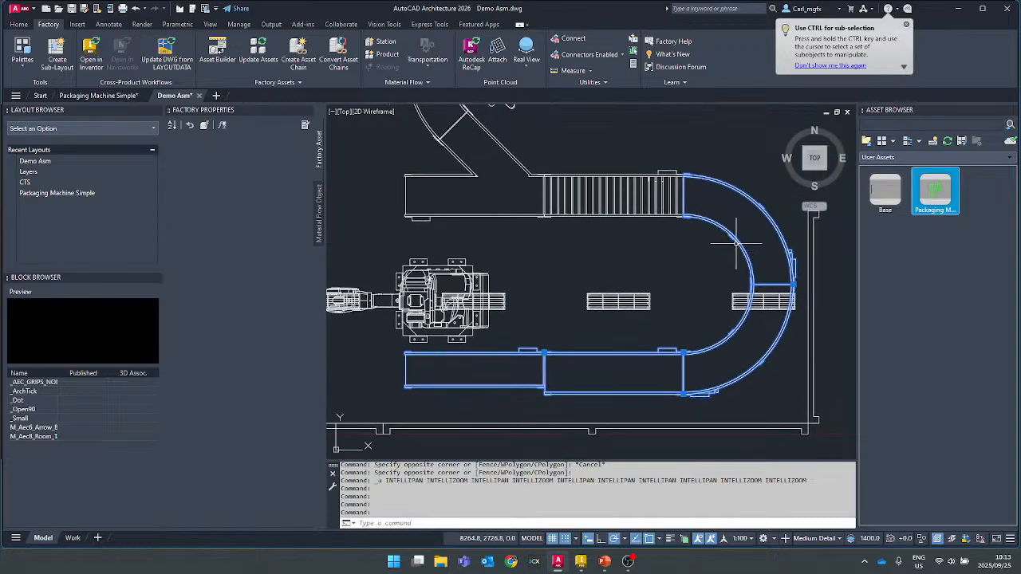
pyautogui.click(734, 330)
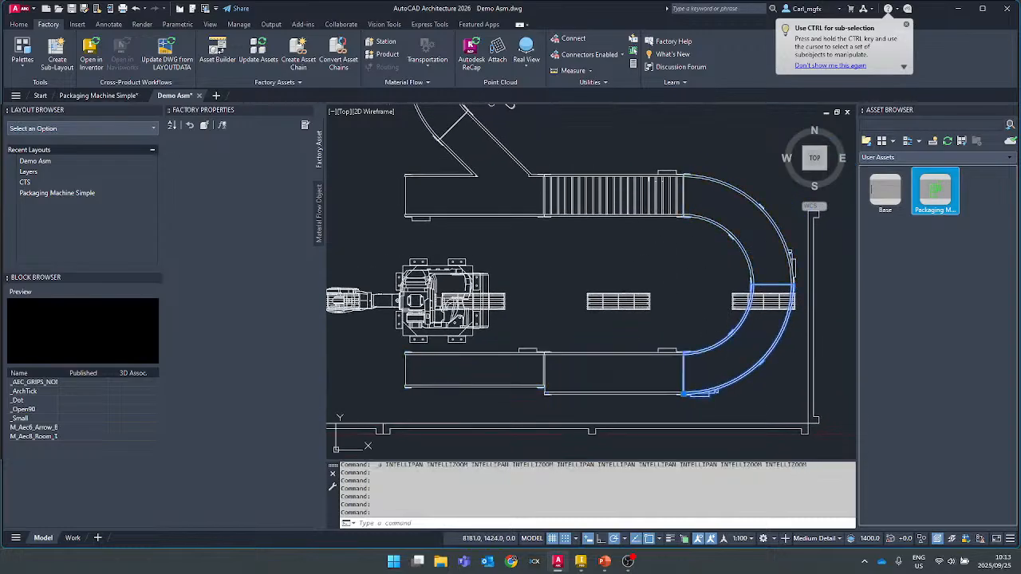
pyautogui.keyDown('shift'); pyautogui.click(547, 393); pyautogui.keyUp('shift')
pyautogui.click(501, 375)
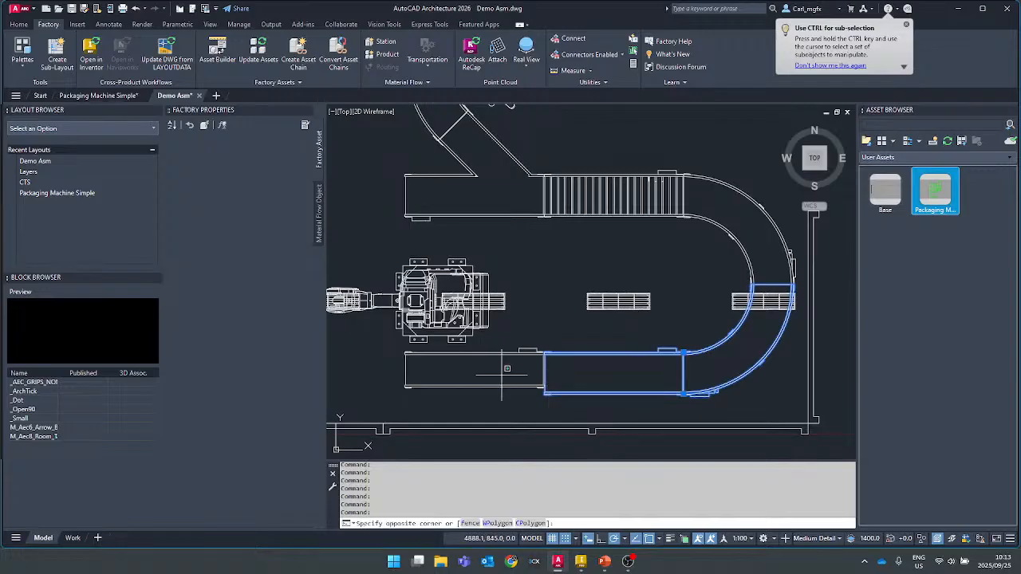
pyautogui.press('Escape')
pyautogui.press('Escape')
# - Select the two lower straight belt conveyors together and set their width to 600
pyautogui.click(582, 409)
pyautogui.click(526, 377)
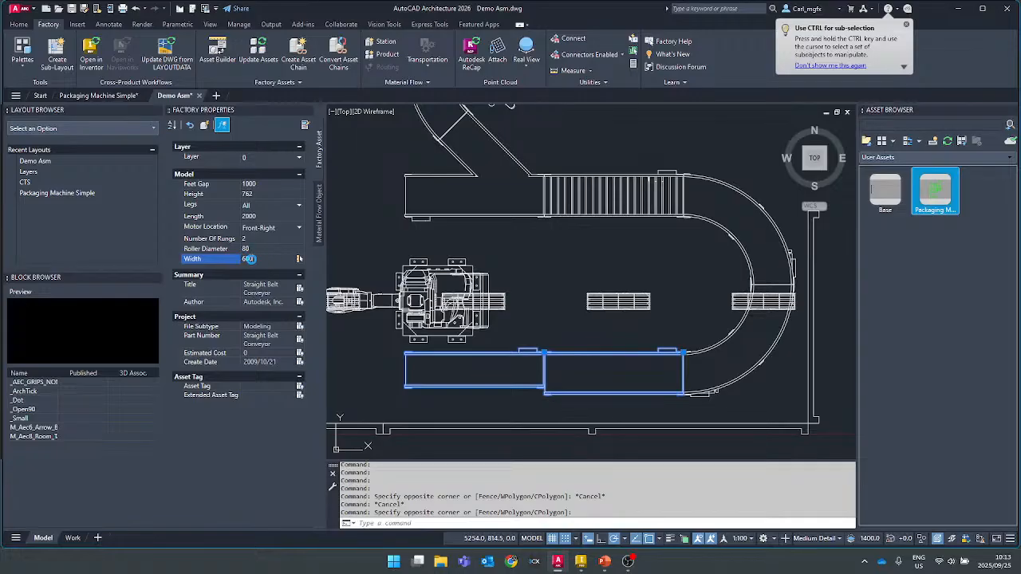
pyautogui.click(260, 259)
pyautogui.scroll(2, 515, 301)
pyautogui.scroll(-3, 516, 302)
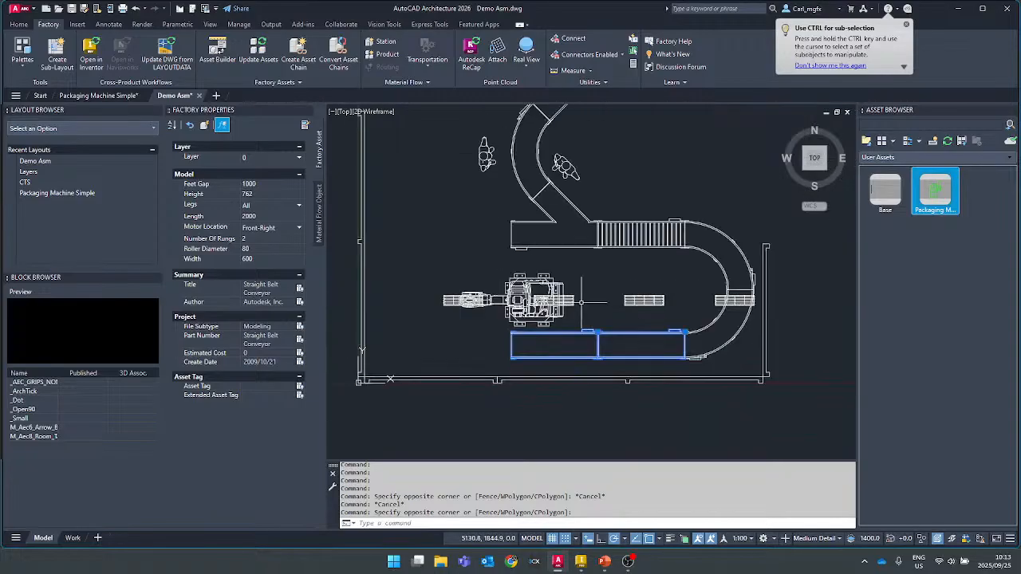
pyautogui.press('Escape')
# - Copy the end straight conveyor of the lower run with a base point at its lower corner where it meets the neighbouring conveyor
pyautogui.moveTo(518, 275)
pyautogui.mouseDown(button='middle')
pyautogui.moveTo(528, 288)
pyautogui.moveTo(499, 225)
pyautogui.mouseUp(button='middle')
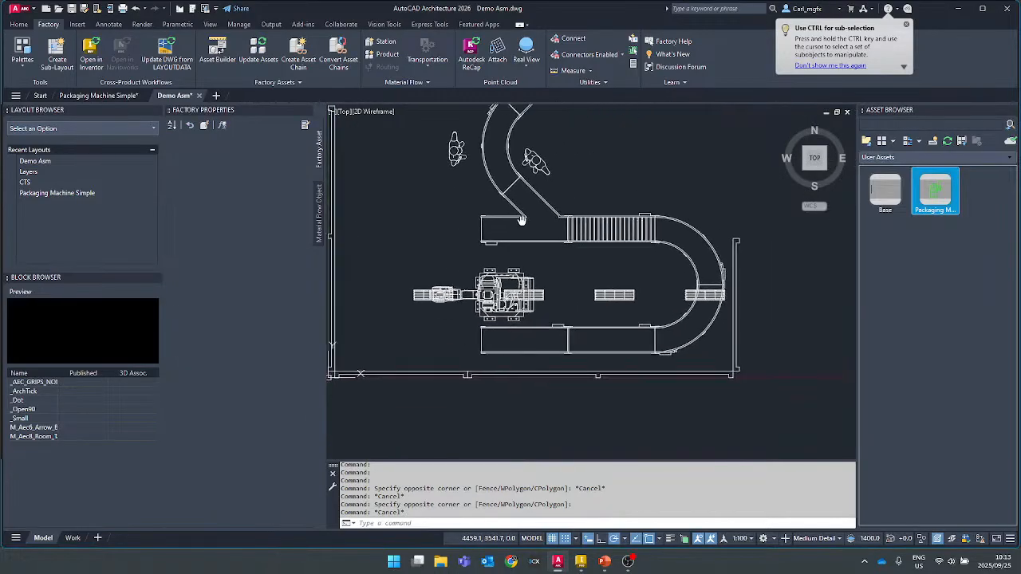
pyautogui.scroll(2, 452, 389)
pyautogui.click(488, 328)
pyautogui.click(463, 313)
pyautogui.moveTo(463, 312); pyautogui.dragTo(539, 316, button='middle')
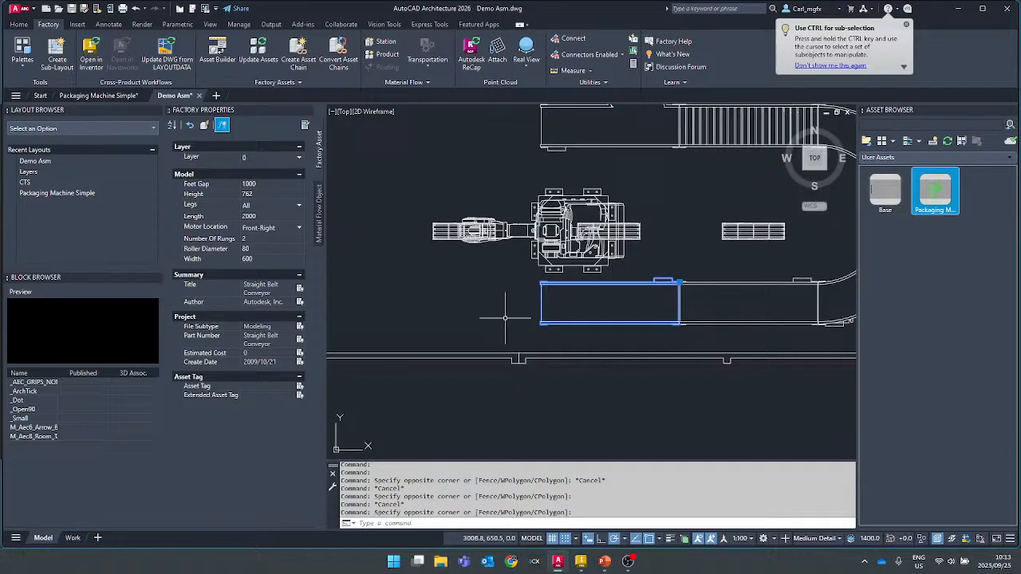
pyautogui.rightClick(463, 303)
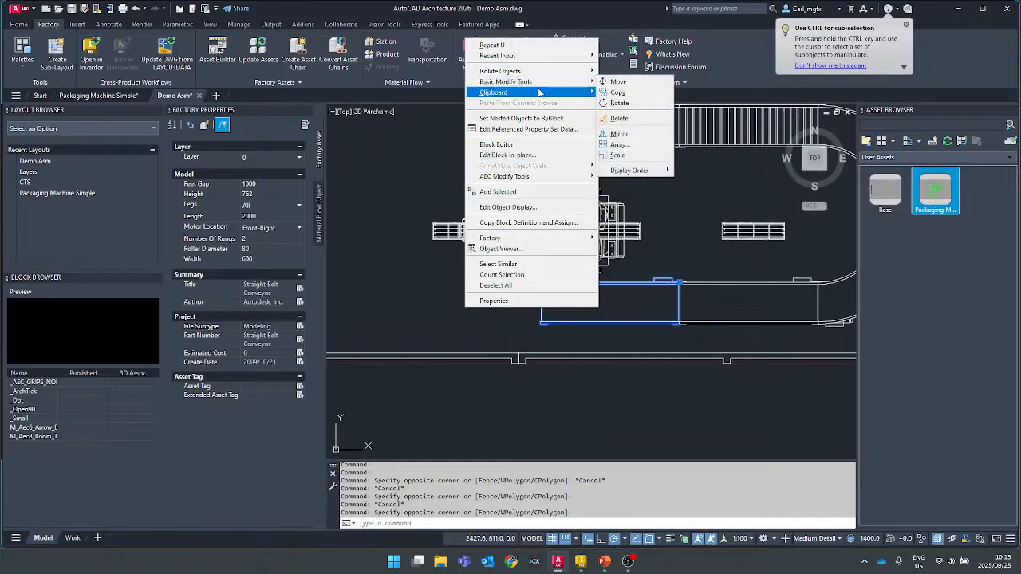
pyautogui.moveTo(582, 95)
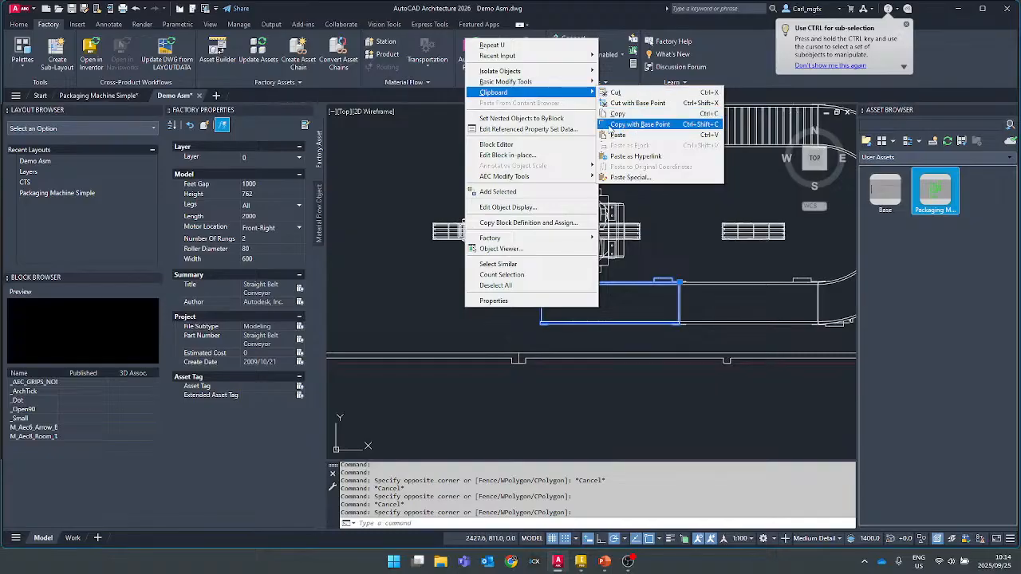
pyautogui.click(636, 128)
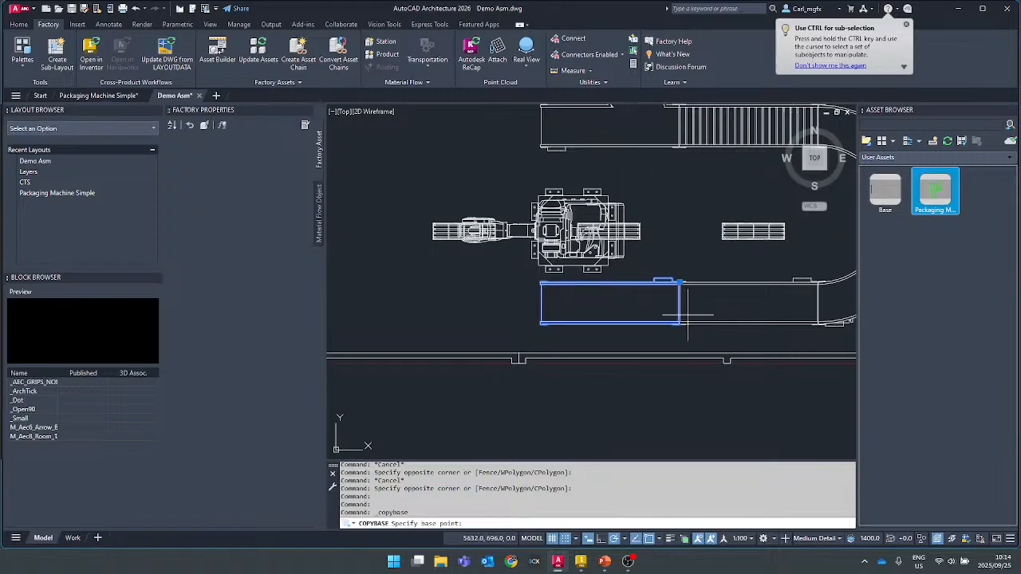
pyautogui.scroll(5, 654, 343)
pyautogui.scroll(4, 638, 383)
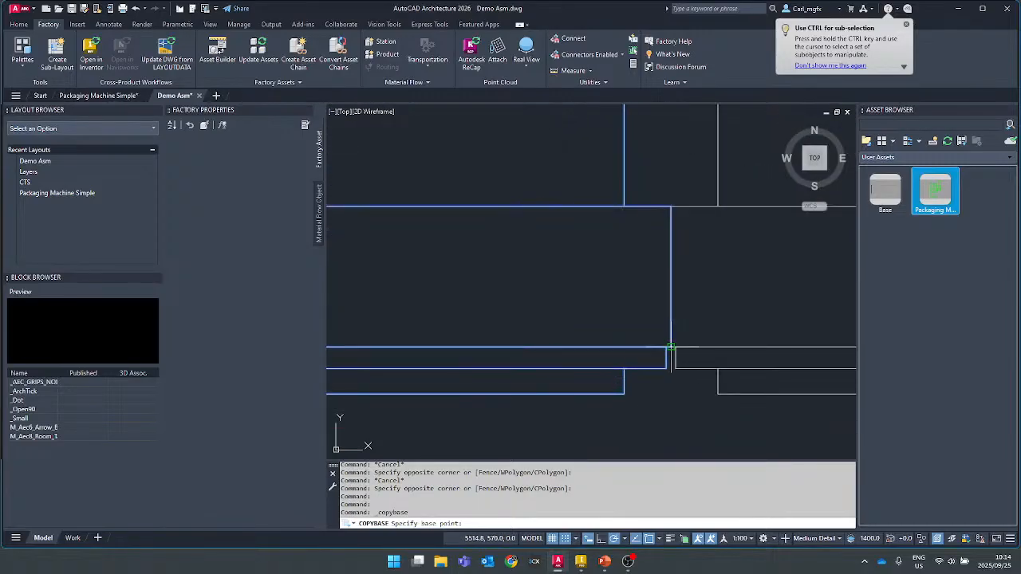
pyautogui.click(668, 349)
# - Paste the copied straight conveyor so its lower corner meets the lower corner at the open end of the lower run
pyautogui.scroll(-6, 581, 335)
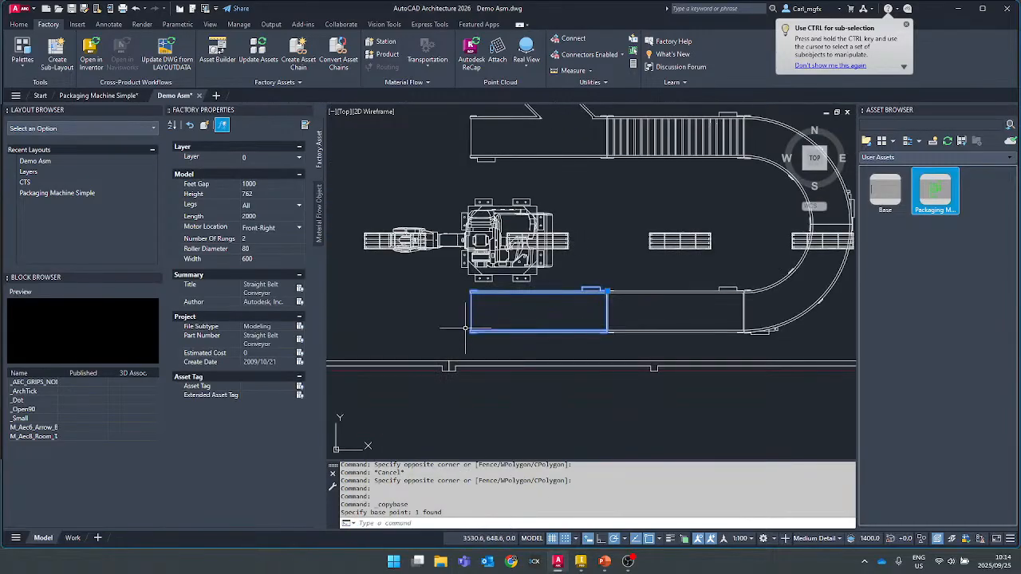
pyautogui.hotkey('ctrl', 'v')
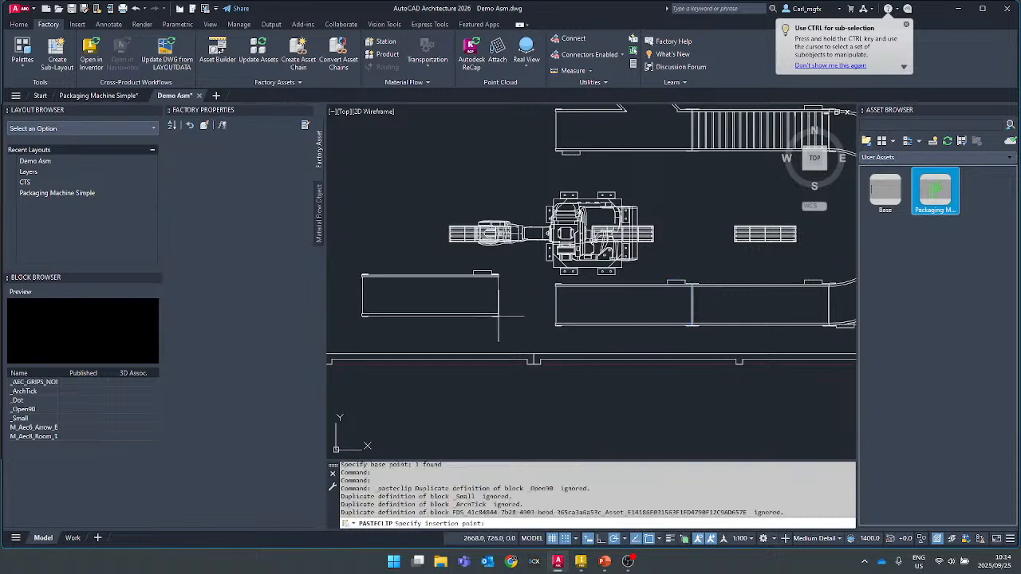
pyautogui.scroll(6, 524, 315)
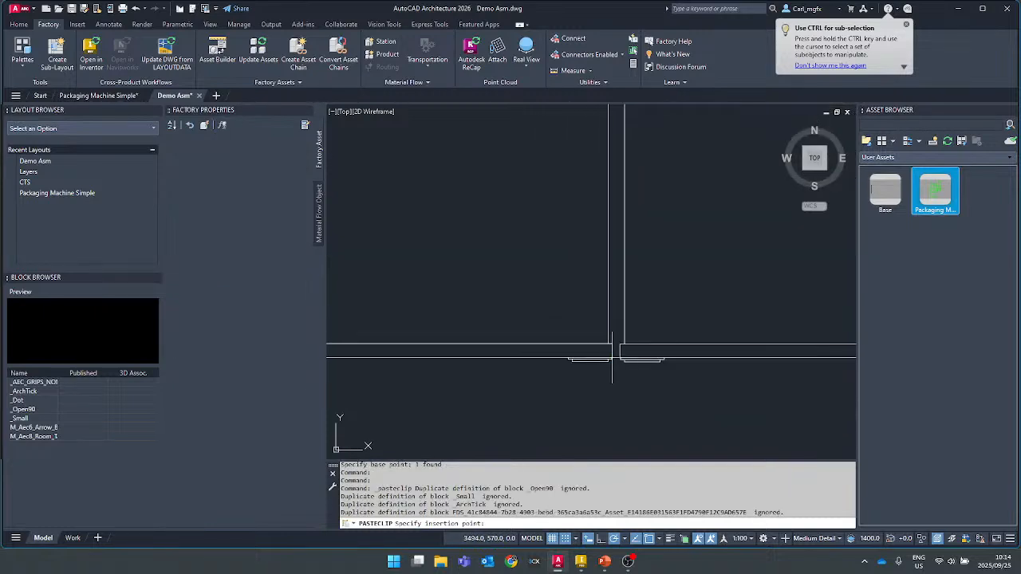
pyautogui.click(620, 356)
pyautogui.scroll(-8, 647, 271)
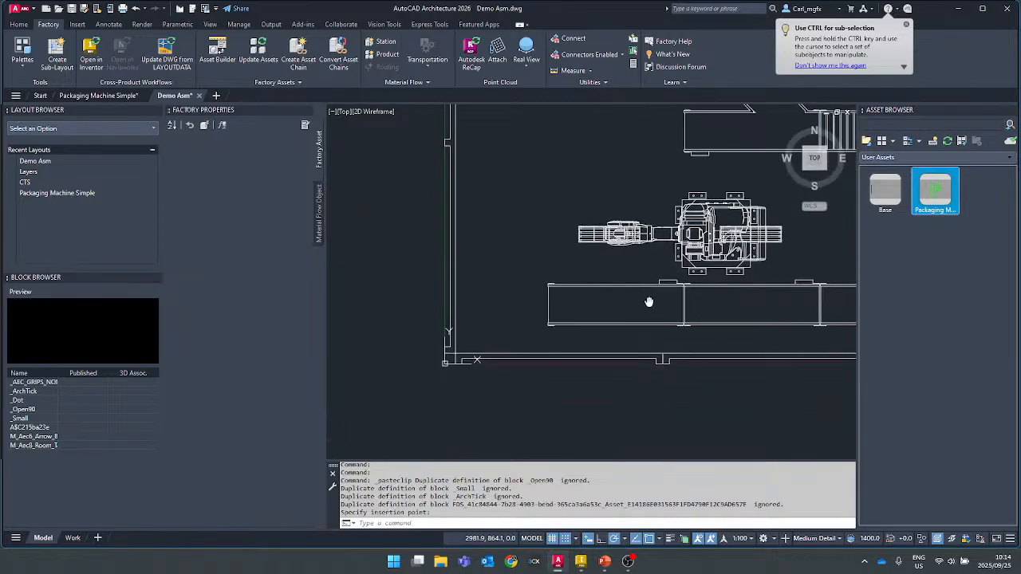
# - Examine the extended lower conveyor run within the layout and check the added straight segment's factory properties
pyautogui.scroll(-2, 648, 271)
pyautogui.moveTo(647, 271)
pyautogui.mouseDown(button='middle')
pyautogui.moveTo(520, 305)
pyautogui.moveTo(567, 276)
pyautogui.moveTo(583, 284)
pyautogui.moveTo(532, 377)
pyautogui.moveTo(538, 370)
pyautogui.mouseUp(button='middle')
pyautogui.scroll(-3, 538, 370)
pyautogui.moveTo(662, 301)
pyautogui.mouseDown(button='middle')
pyautogui.moveTo(539, 324)
pyautogui.moveTo(576, 324)
pyautogui.moveTo(641, 258)
pyautogui.mouseUp(button='middle')
pyautogui.moveTo(651, 195)
pyautogui.mouseDown(button='middle')
pyautogui.moveTo(604, 281)
pyautogui.moveTo(653, 177)
pyautogui.mouseUp(button='middle')
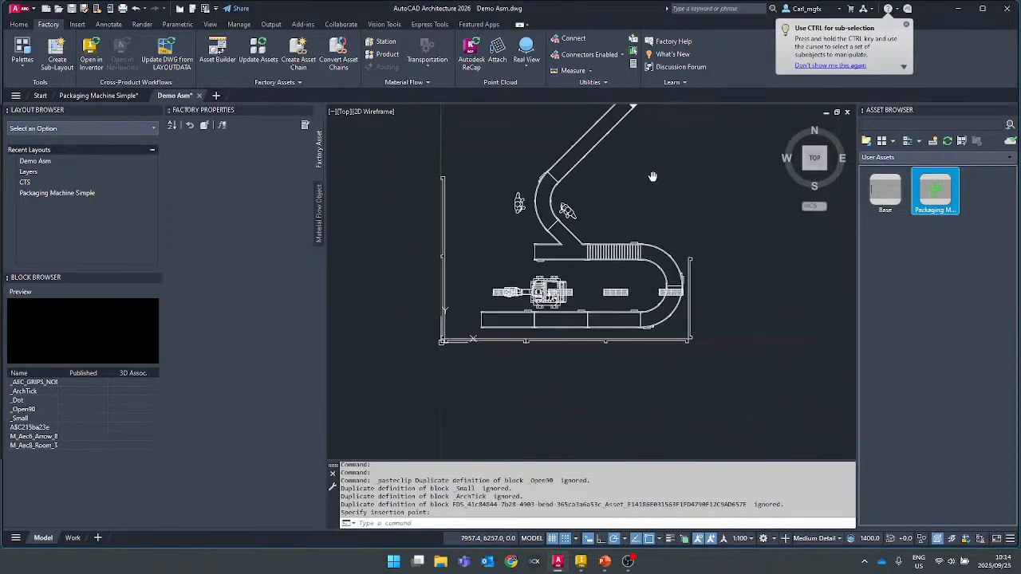
pyautogui.scroll(5, 520, 294)
pyautogui.moveTo(520, 303)
pyautogui.mouseDown(button='middle')
pyautogui.moveTo(522, 314)
pyautogui.moveTo(529, 294)
pyautogui.moveTo(558, 319)
pyautogui.mouseUp(button='middle')
pyautogui.scroll(-3, 516, 315)
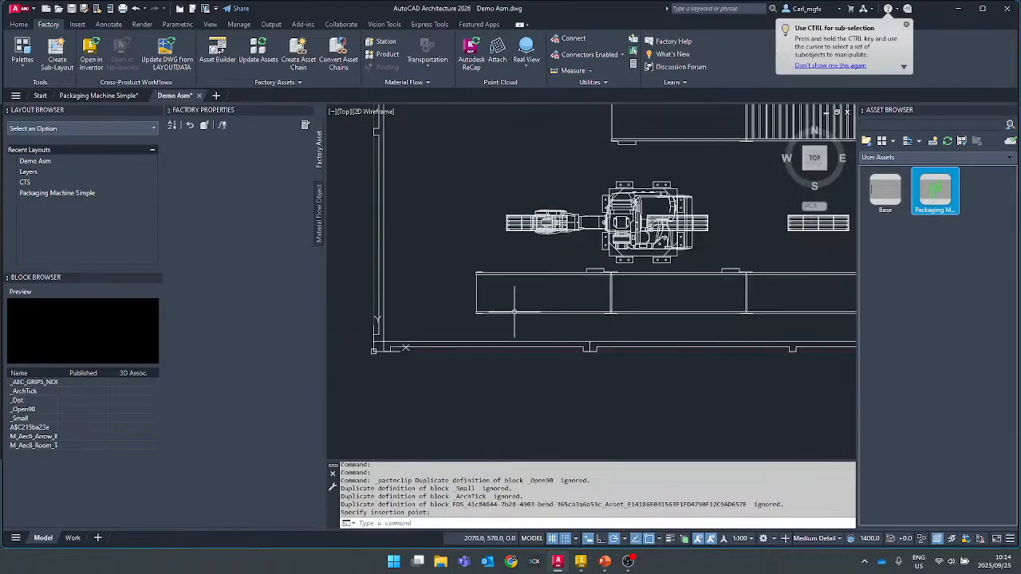
pyautogui.scroll(3, 514, 311)
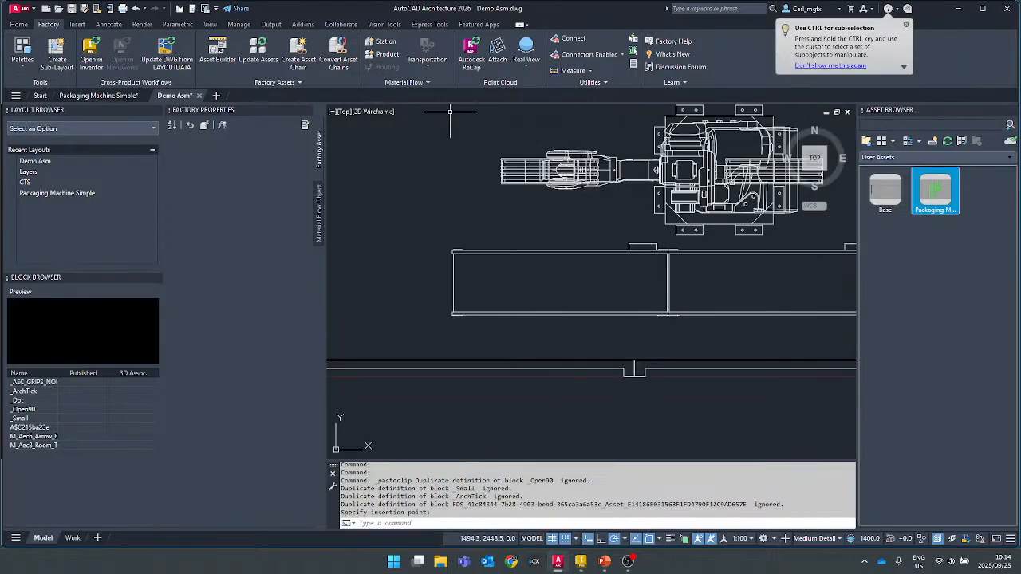
pyautogui.click(570, 313)
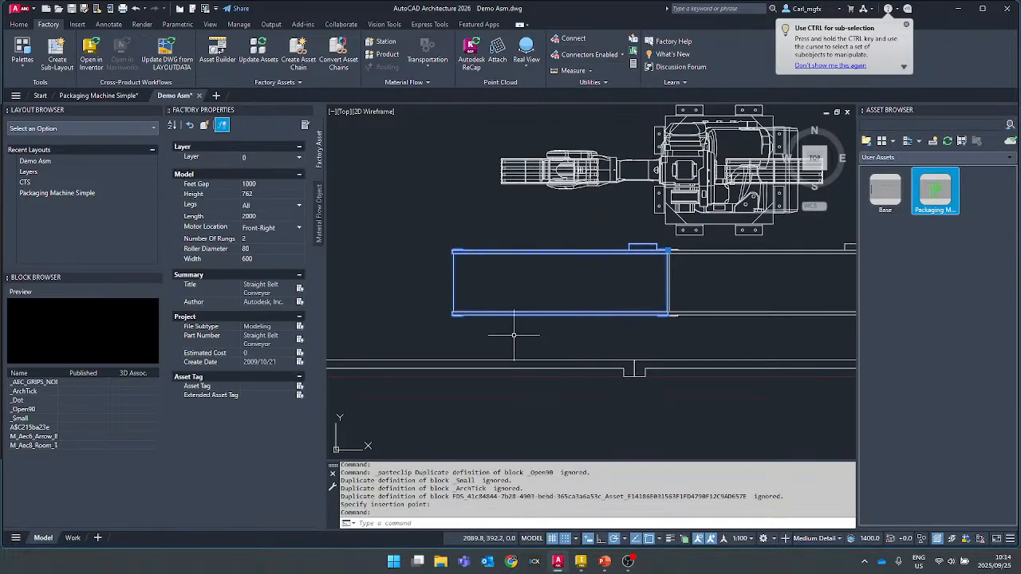
pyautogui.press('Escape')
pyautogui.moveTo(652, 275); pyautogui.dragTo(553, 251, button='middle')
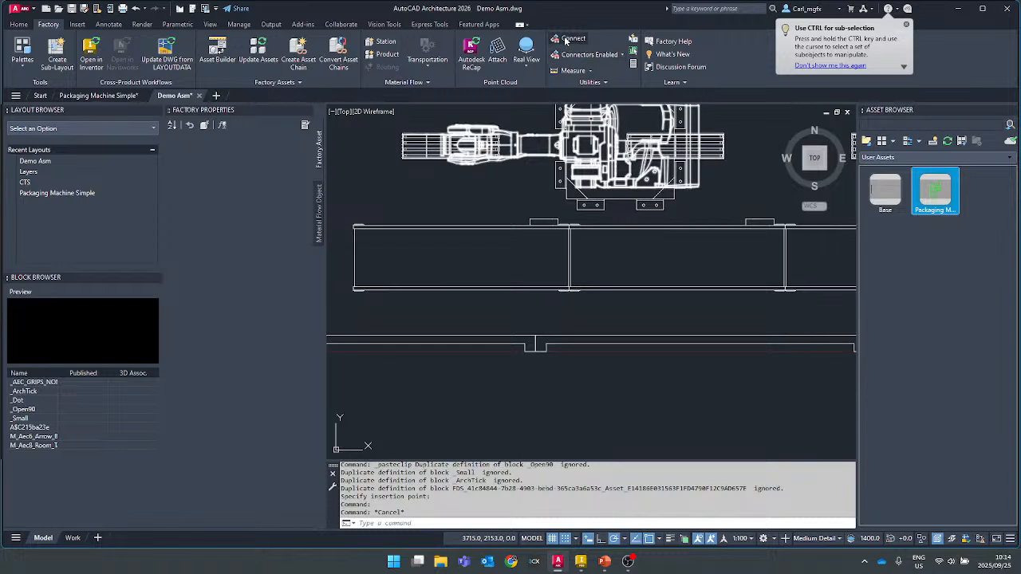
# - Use the Connect command to examine the connector points at the open ends of the lower and upper conveyor runs, then cancel it
pyautogui.click(568, 39)
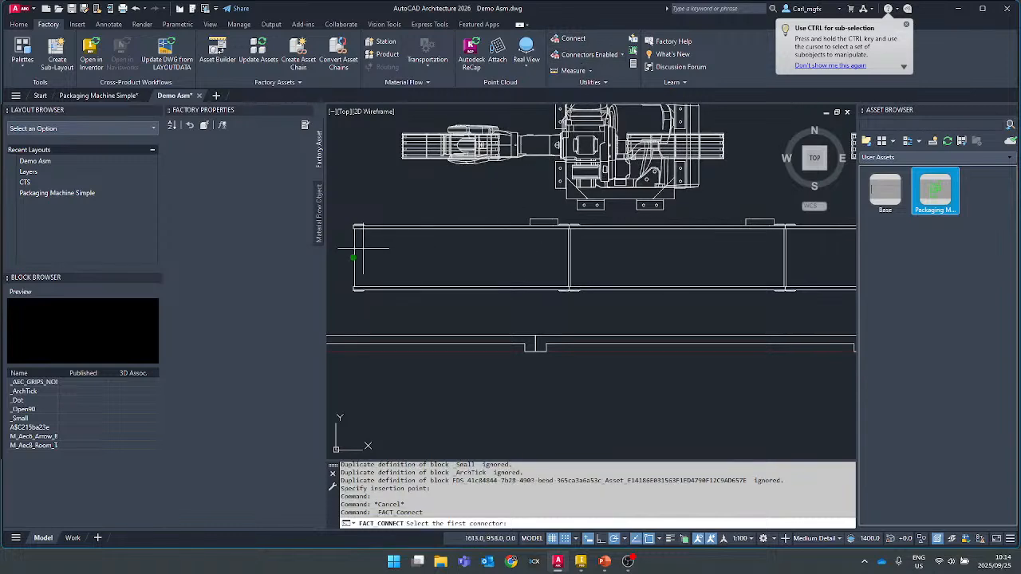
pyautogui.scroll(2, 403, 249)
pyautogui.scroll(-4, 435, 250)
pyautogui.moveTo(653, 182)
pyautogui.mouseDown(button='middle')
pyautogui.moveTo(504, 258)
pyautogui.moveTo(546, 326)
pyautogui.moveTo(704, 334)
pyautogui.mouseUp(button='middle')
pyautogui.scroll(5, 565, 234)
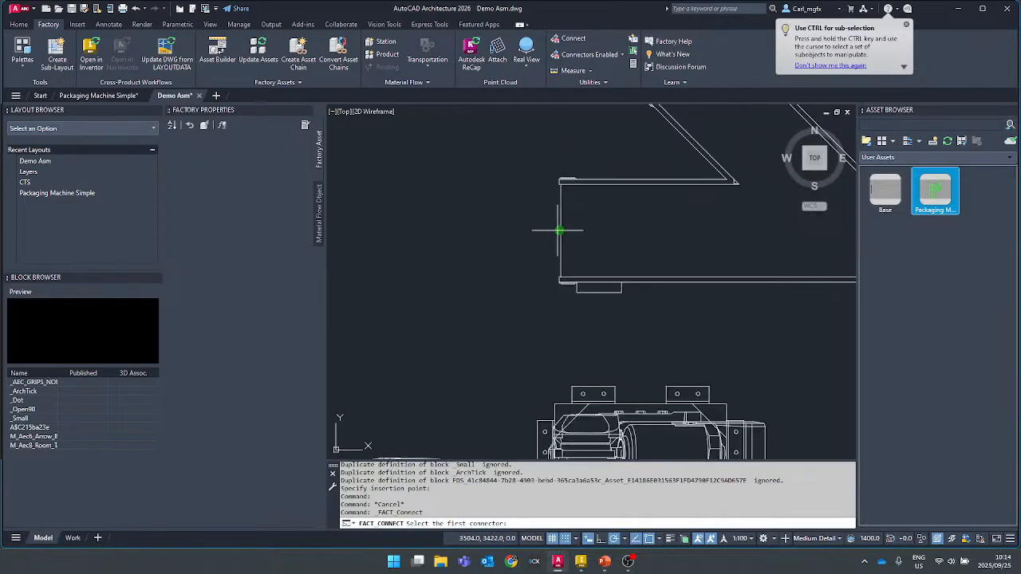
pyautogui.scroll(-6, 560, 230)
pyautogui.moveTo(600, 207); pyautogui.dragTo(505, 377, button='middle')
pyautogui.moveTo(539, 331); pyautogui.dragTo(650, 181, button='middle')
pyautogui.scroll(6, 500, 316)
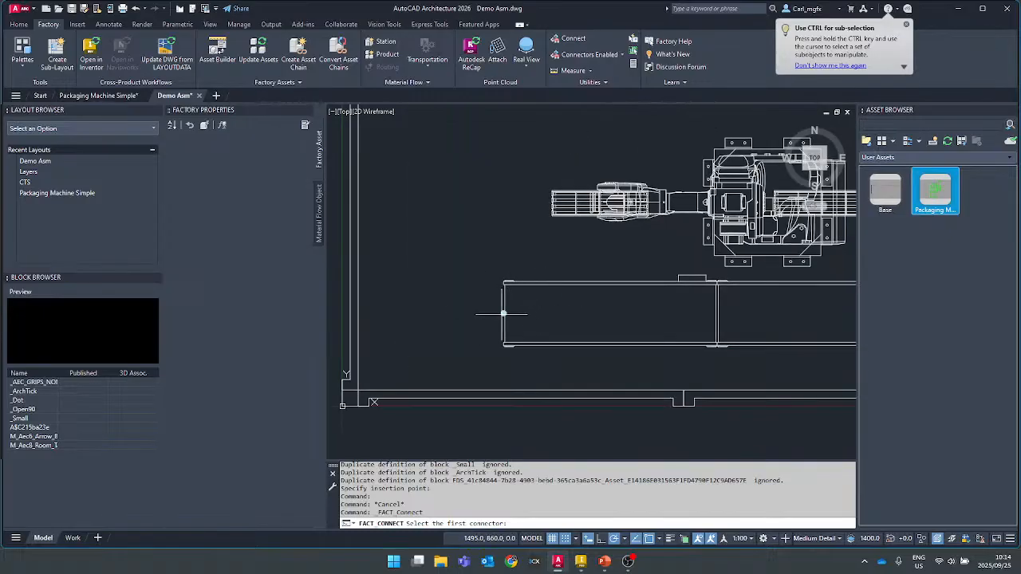
pyautogui.scroll(-3, 610, 273)
pyautogui.moveTo(625, 237); pyautogui.dragTo(616, 249, button='middle')
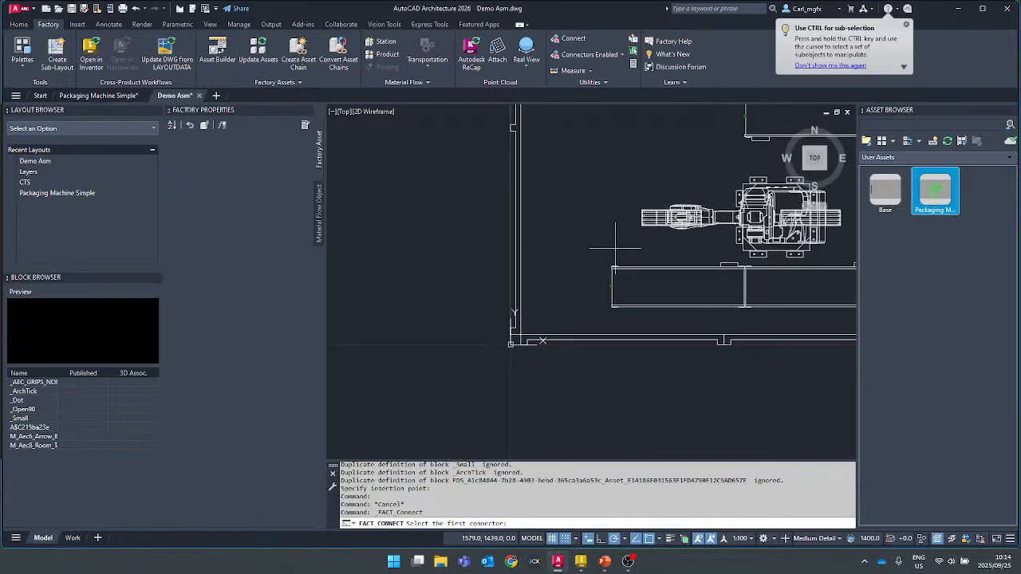
pyautogui.scroll(3, 607, 283)
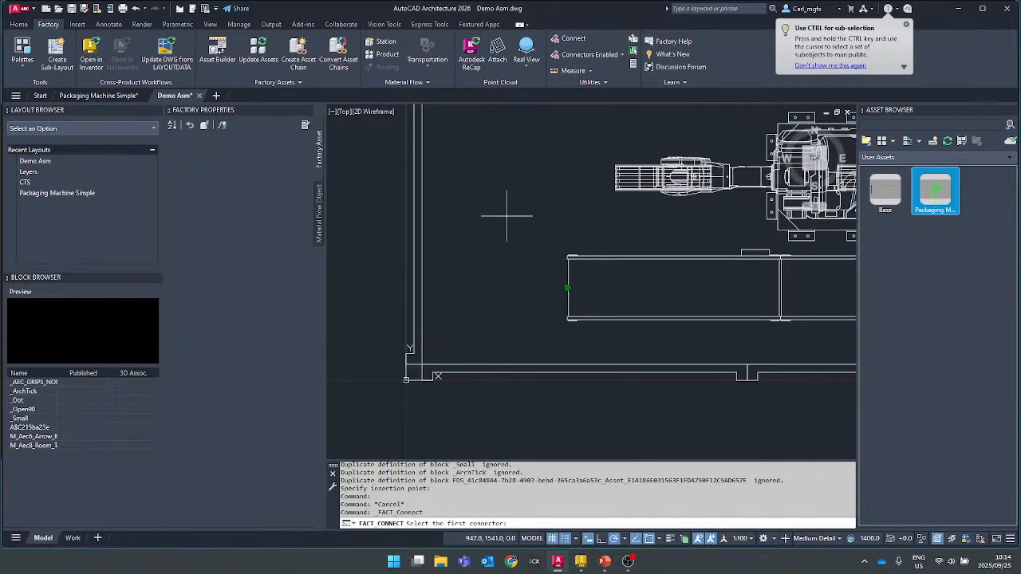
pyautogui.press('Escape')
# - Browse the factory asset library to the Favorites folder
pyautogui.scroll(-4, 529, 231)
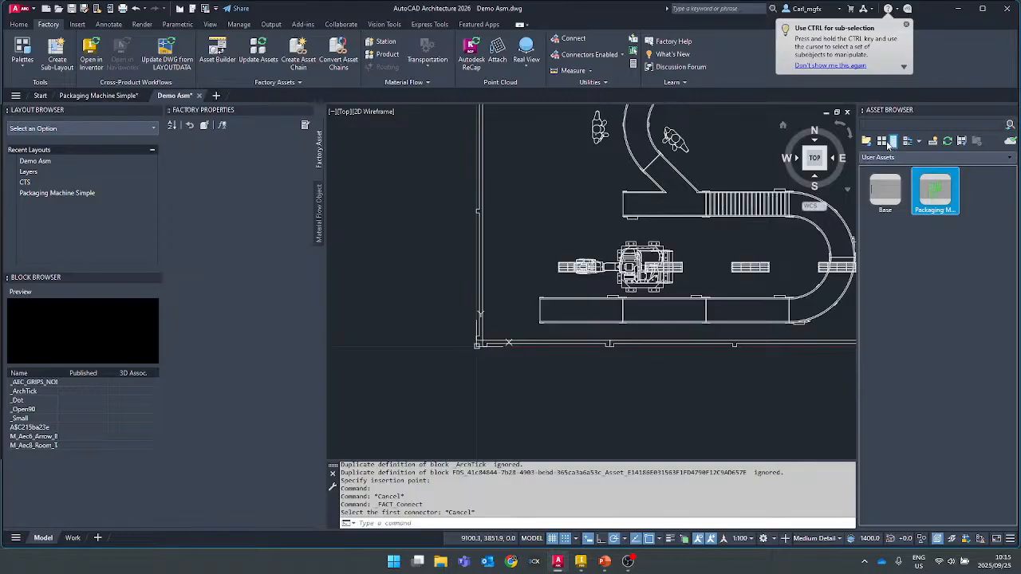
pyautogui.click(866, 141)
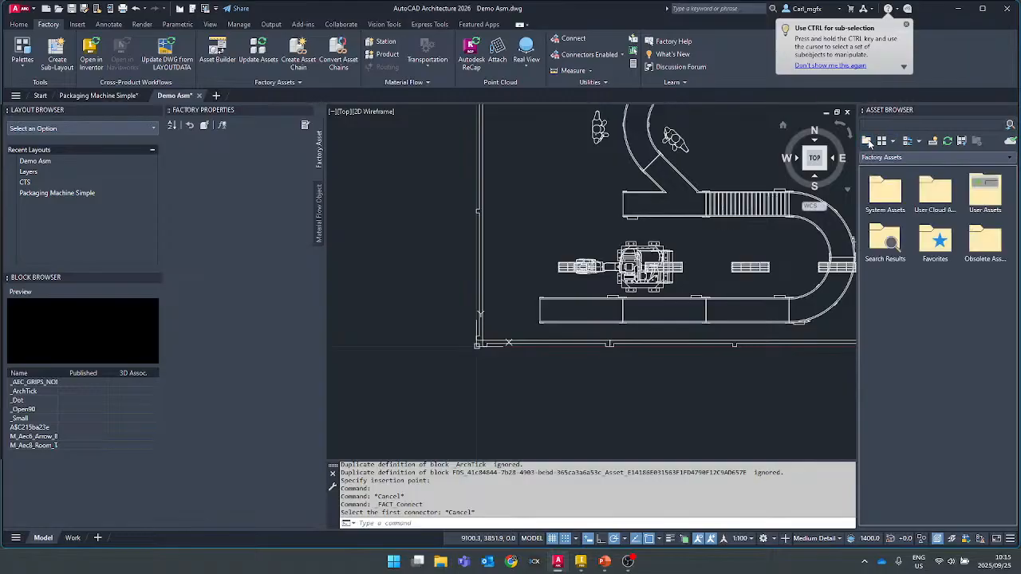
pyautogui.doubleClick(925, 241)
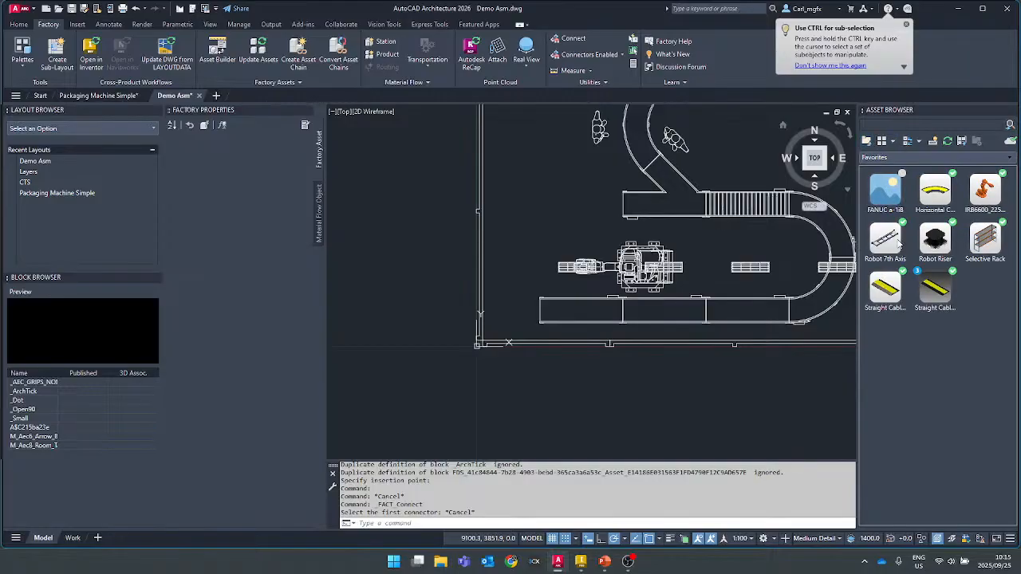
# - Place one Selective Rack asset upright along the left wall, just inside the room's lower-left corner, at 0° rotation
pyautogui.click(983, 246)
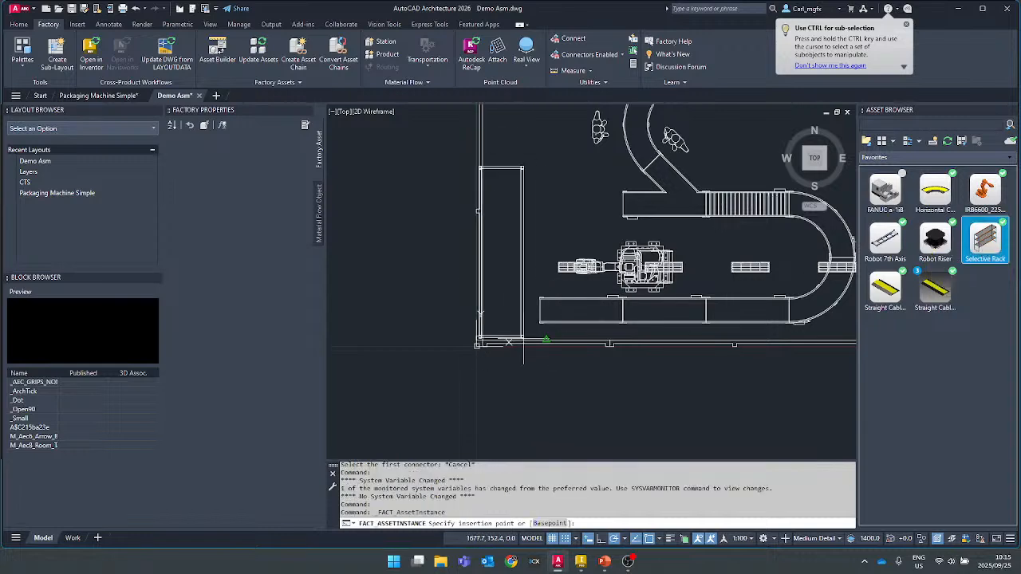
pyautogui.scroll(3, 508, 342)
pyautogui.scroll(3, 611, 324)
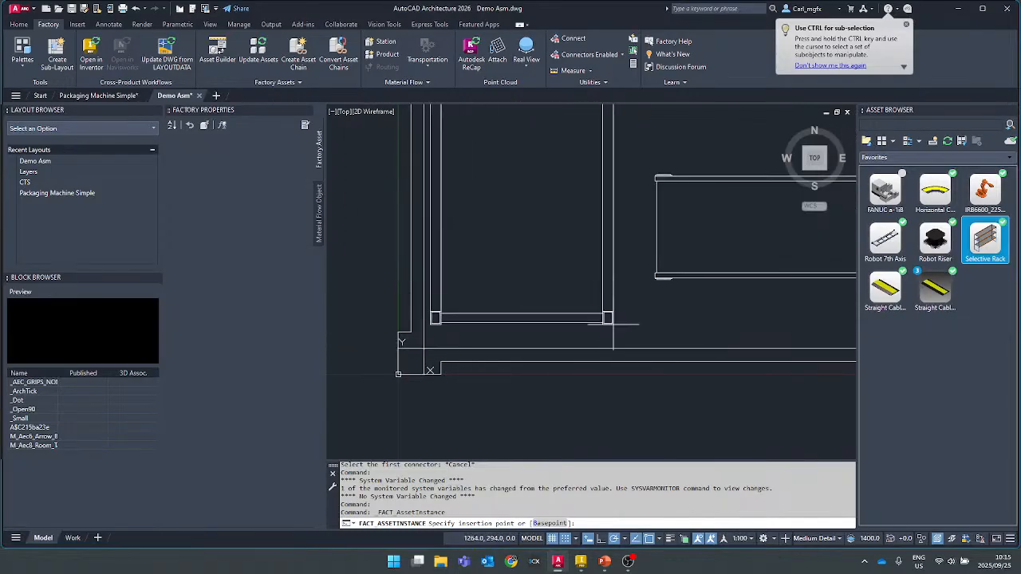
pyautogui.scroll(4, 618, 334)
pyautogui.scroll(-6, 618, 331)
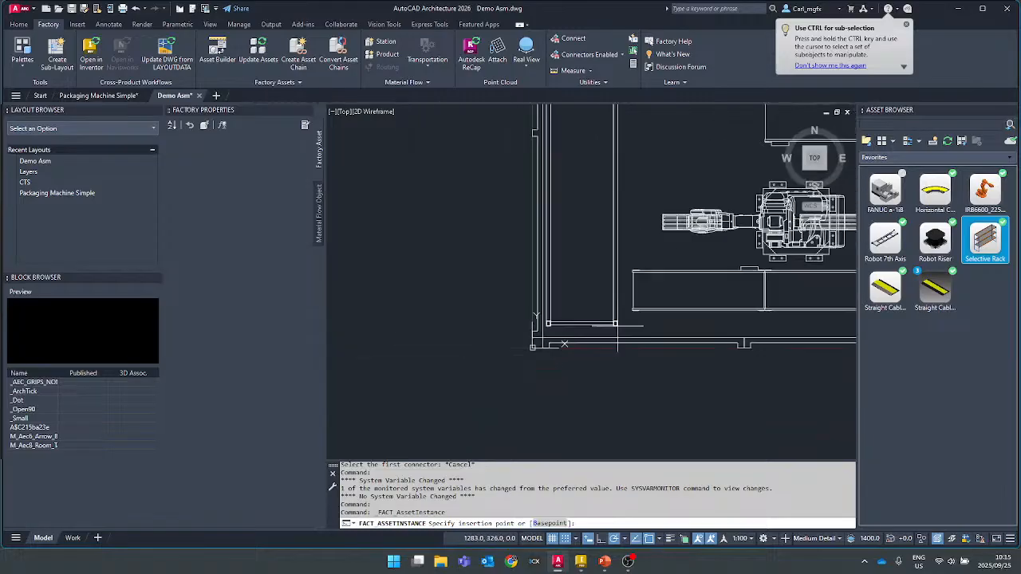
pyautogui.moveTo(566, 434); pyautogui.dragTo(576, 318, button='middle')
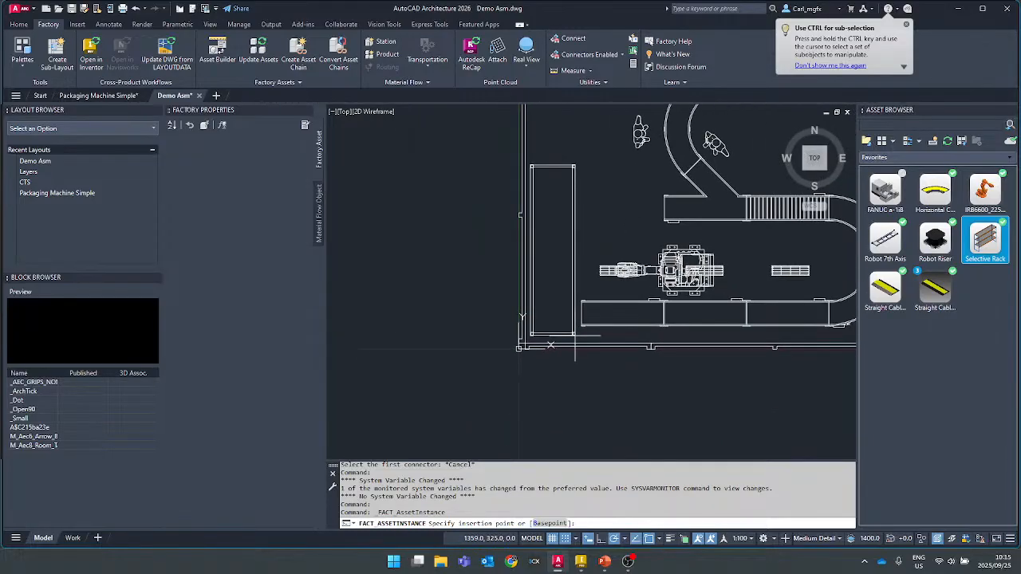
pyautogui.scroll(6, 574, 341)
pyautogui.scroll(2, 574, 343)
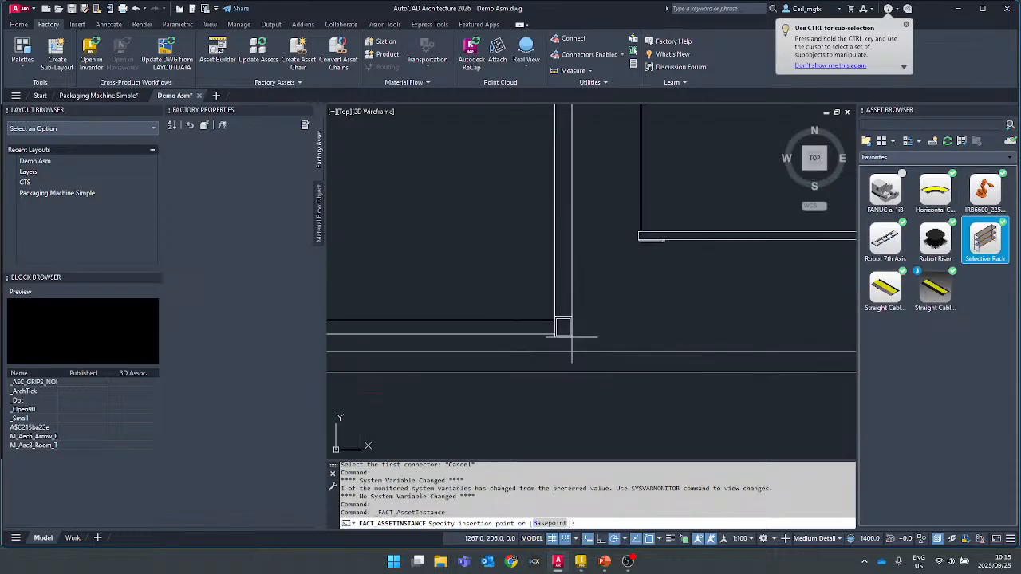
pyautogui.moveTo(563, 311); pyautogui.dragTo(662, 315, button='middle')
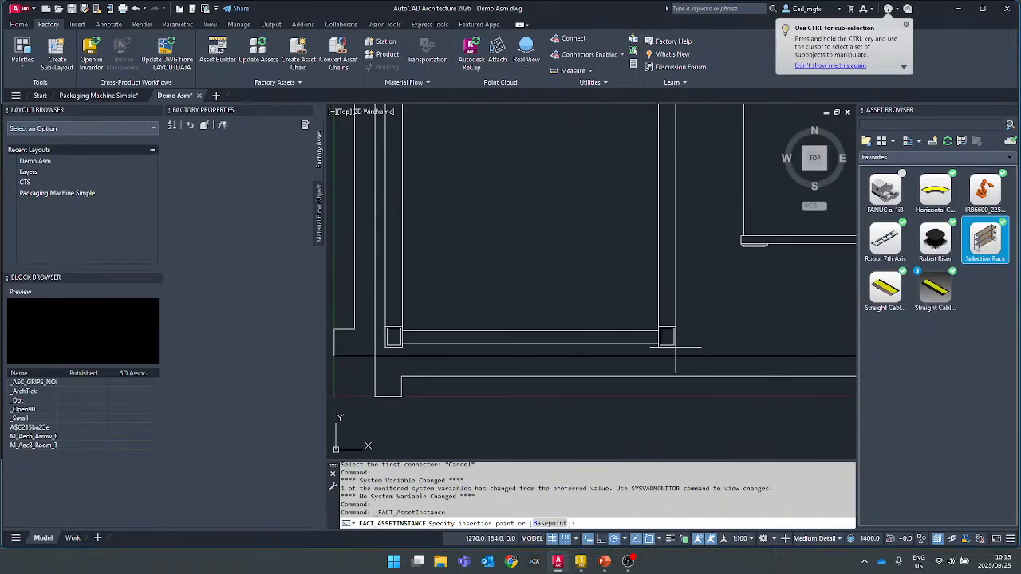
pyautogui.click(665, 338)
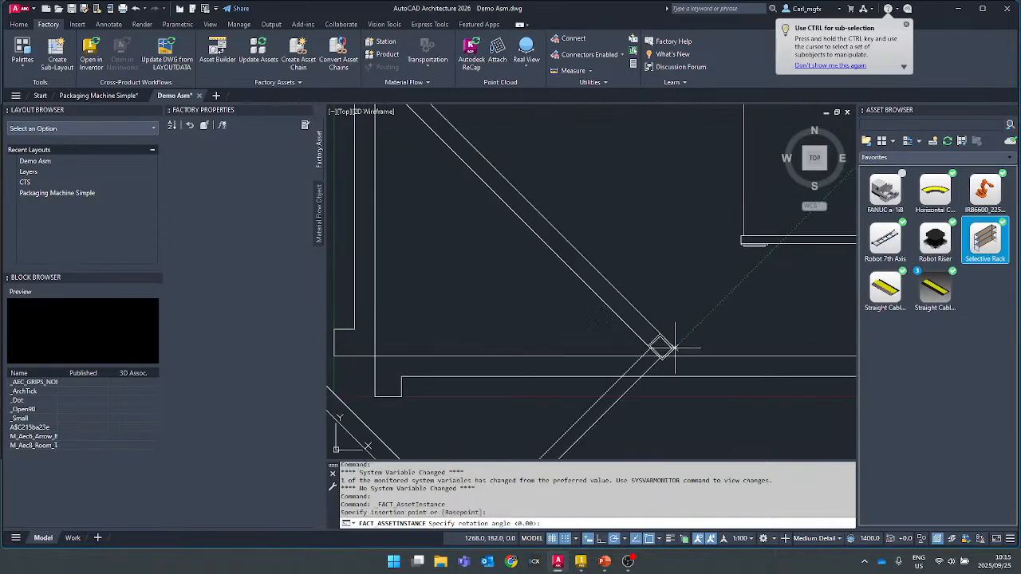
pyautogui.scroll(-5, 666, 342)
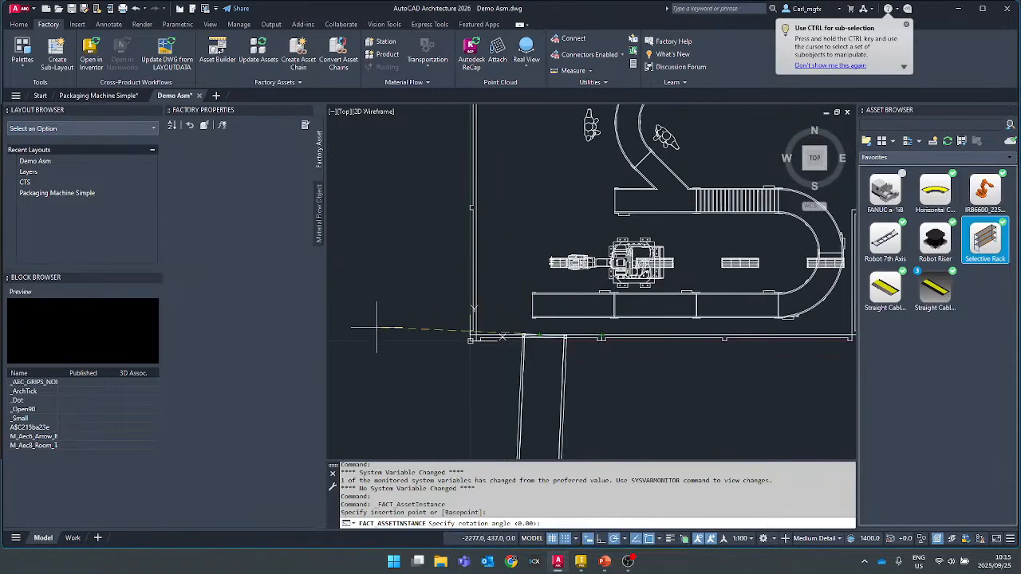
pyautogui.click(656, 342)
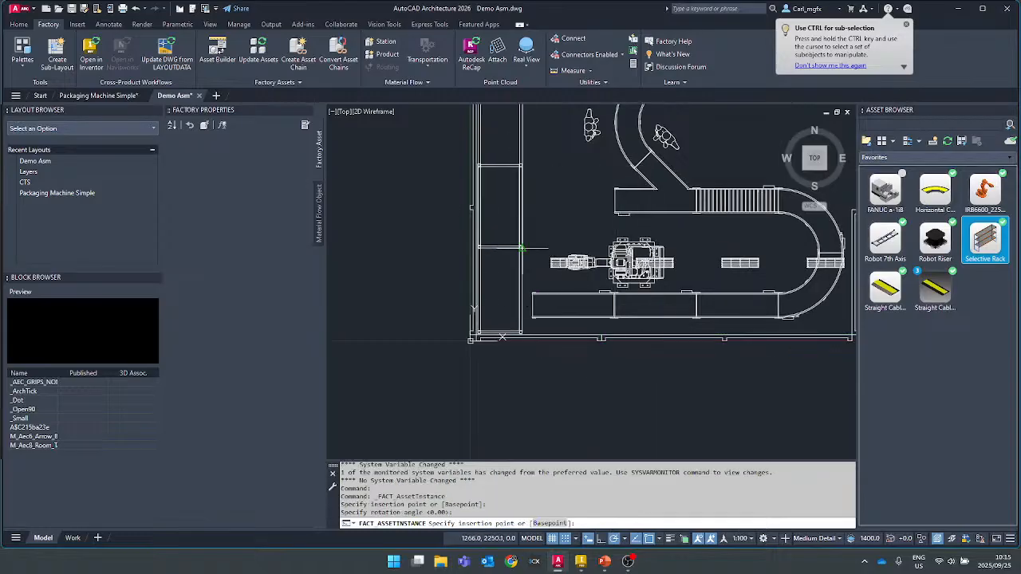
pyautogui.press('Escape')
pyautogui.moveTo(511, 223); pyautogui.dragTo(544, 257, button='middle')
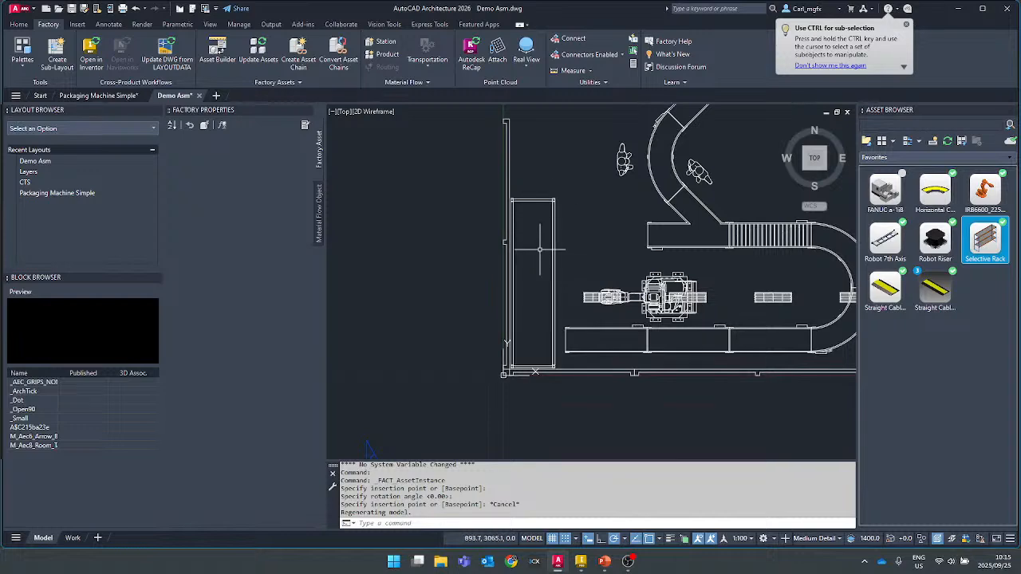
# - Start a rectangular array of the selective rack standing along the left wall
pyautogui.moveTo(570, 220)
pyautogui.mouseDown(button='middle')
pyautogui.moveTo(552, 303)
pyautogui.moveTo(530, 241)
pyautogui.mouseUp(button='middle')
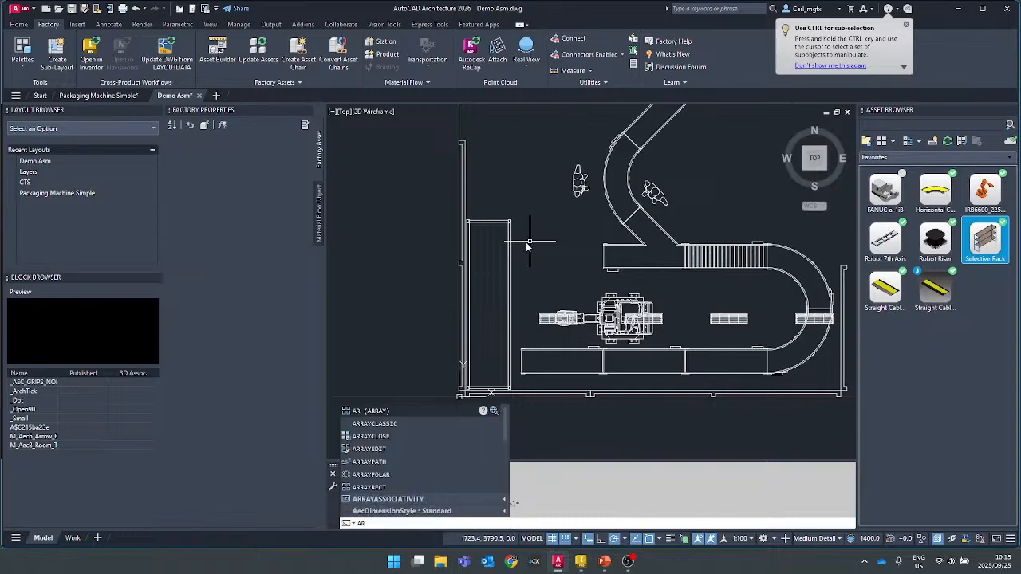
pyautogui.click(363, 412)
pyautogui.click(492, 390)
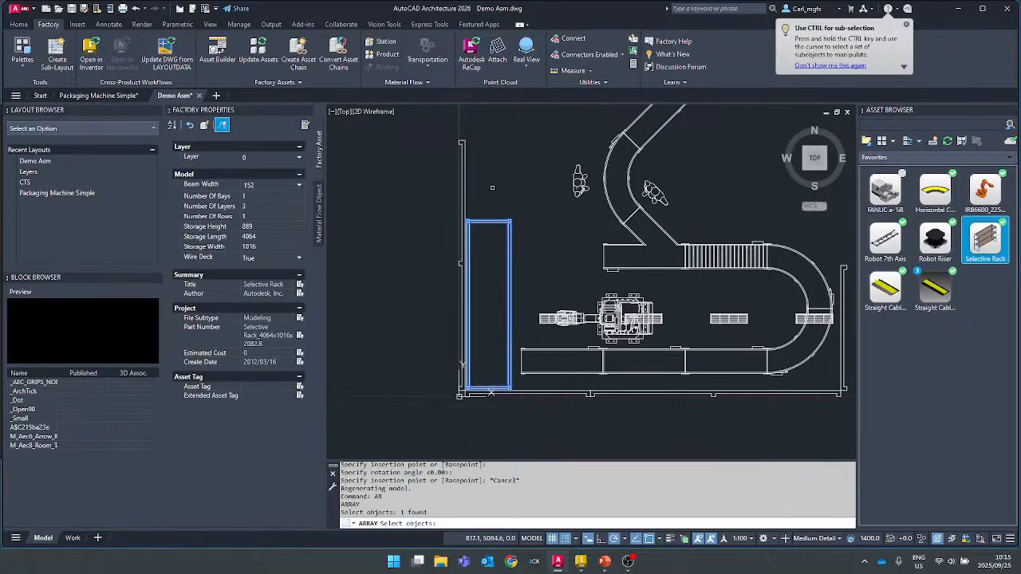
pyautogui.press('Return')
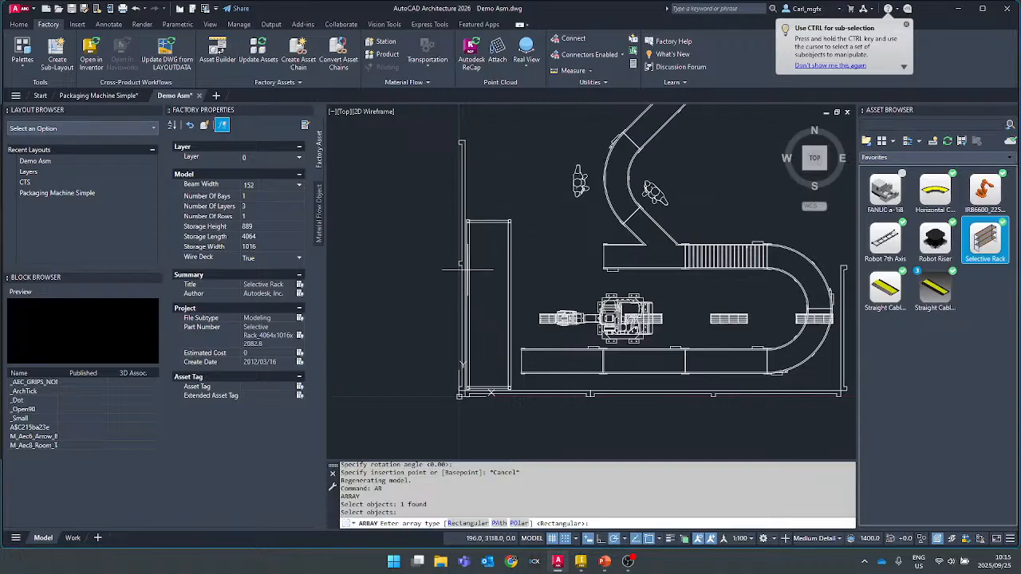
pyautogui.click(466, 523)
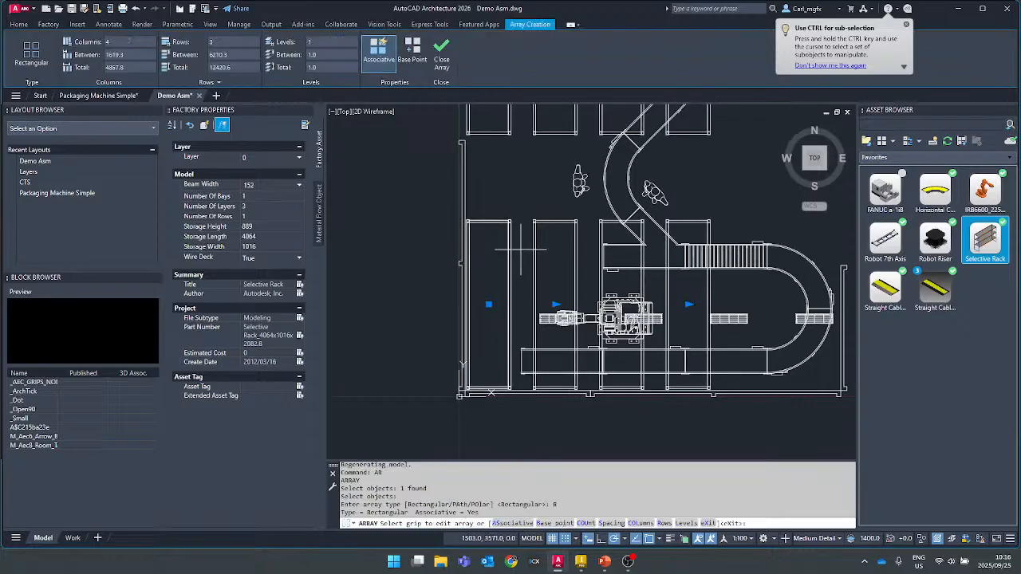
# - Set the rectangular rack array along the left wall to 1 column and 4 rows
pyautogui.moveTo(555, 161); pyautogui.dragTo(467, 279, button='middle')
pyautogui.scroll(2, 468, 279)
pyautogui.scroll(-4, 457, 239)
pyautogui.moveTo(457, 239); pyautogui.dragTo(490, 246, button='middle')
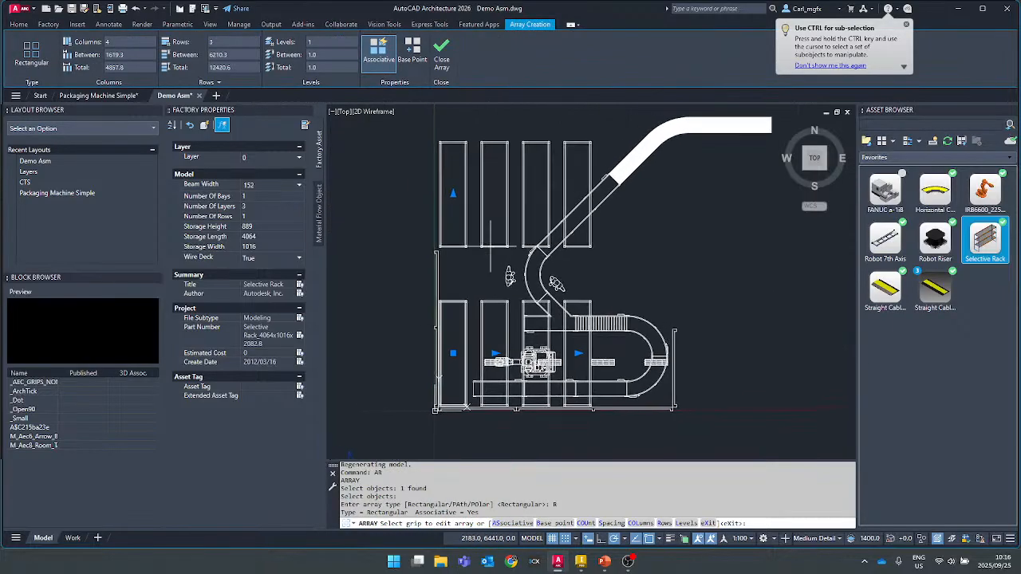
pyautogui.moveTo(123, 41); pyautogui.dragTo(88, 40)
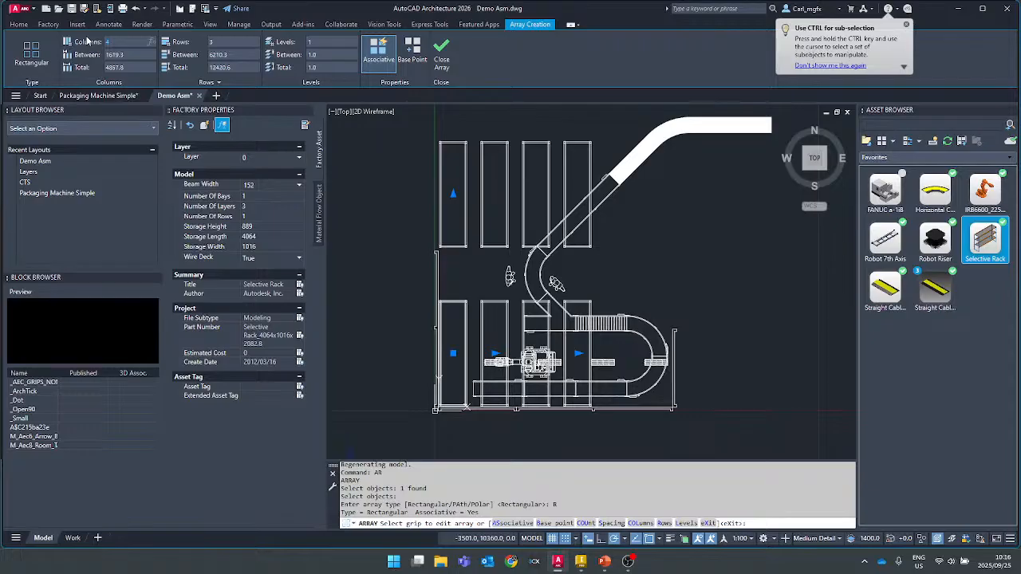
pyautogui.write('1')
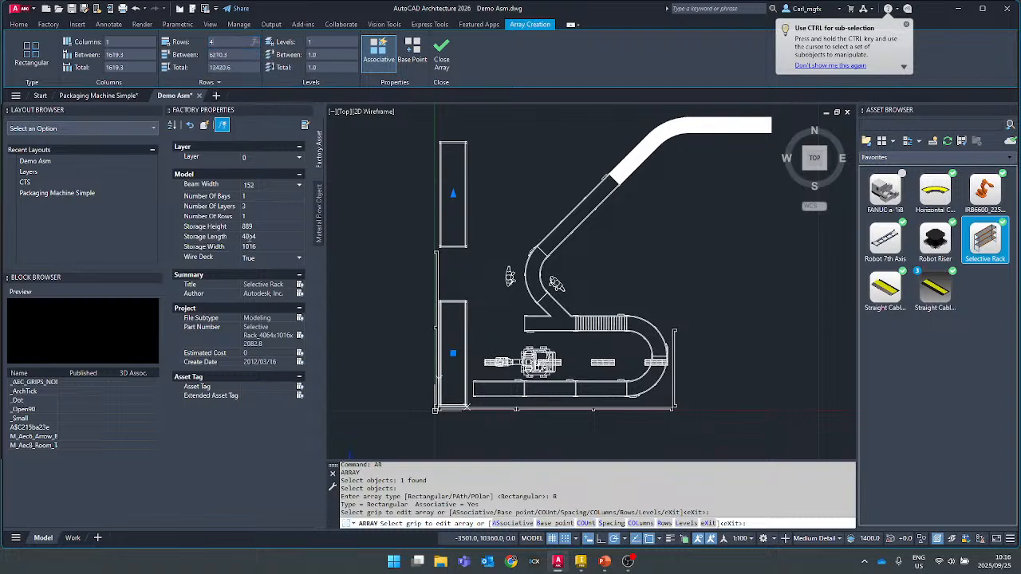
# - Set the spacing between the array's rows to 4064 so the racks stand end to end
pyautogui.click(240, 55)
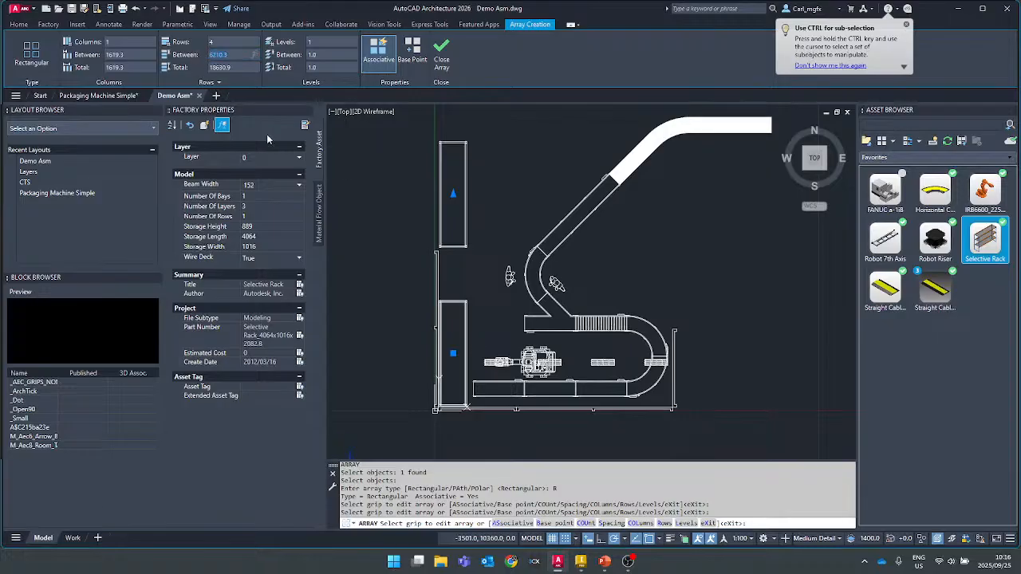
pyautogui.write('4064')
pyautogui.click(231, 39)
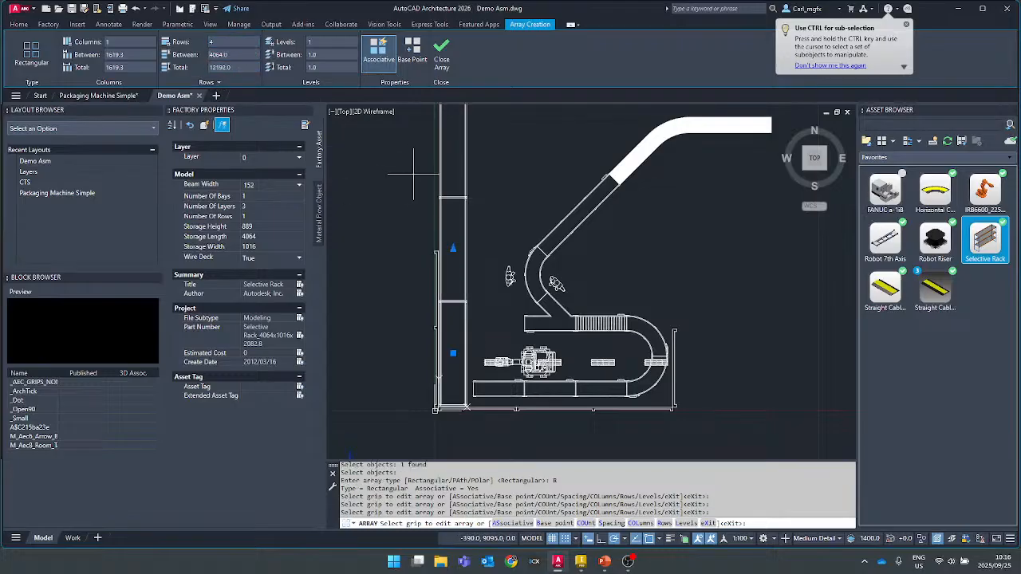
# - Make the rack array non-associative and finish it
pyautogui.moveTo(447, 161)
pyautogui.mouseDown(button='middle')
pyautogui.moveTo(462, 298)
pyautogui.moveTo(478, 276)
pyautogui.mouseUp(button='middle')
pyautogui.scroll(2, 460, 265)
pyautogui.scroll(-6, 463, 257)
pyautogui.scroll(2, 466, 251)
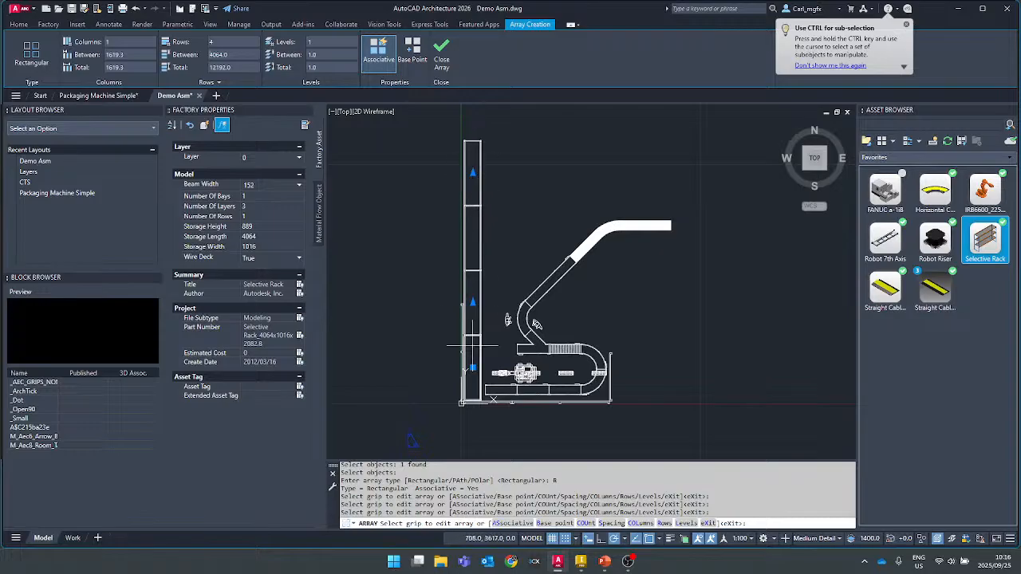
pyautogui.click(379, 48)
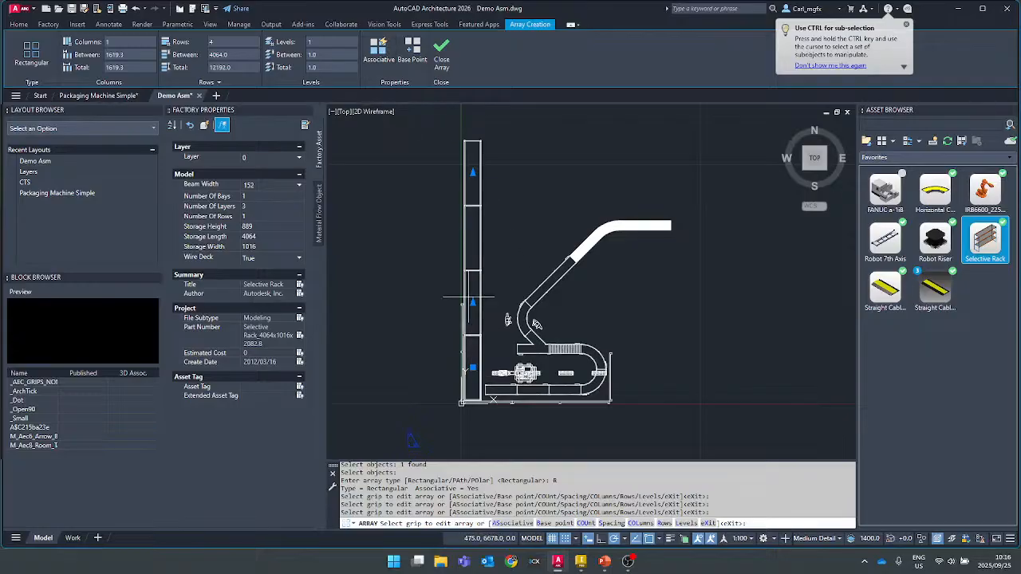
pyautogui.click(441, 53)
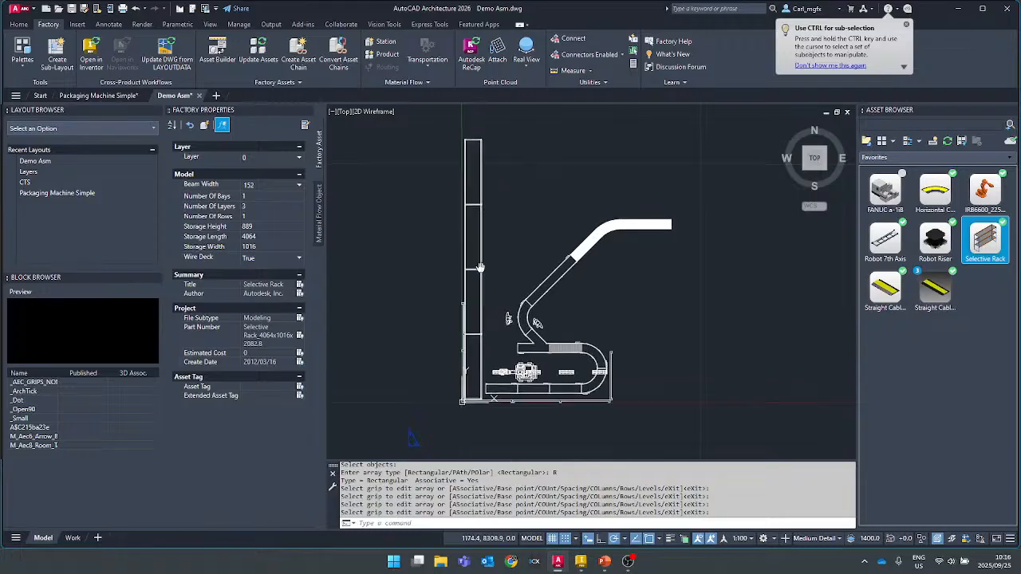
pyautogui.moveTo(471, 278); pyautogui.dragTo(476, 233, button='middle')
pyautogui.scroll(4, 491, 214)
pyautogui.moveTo(501, 183); pyautogui.dragTo(515, 321, button='middle')
pyautogui.click(564, 289)
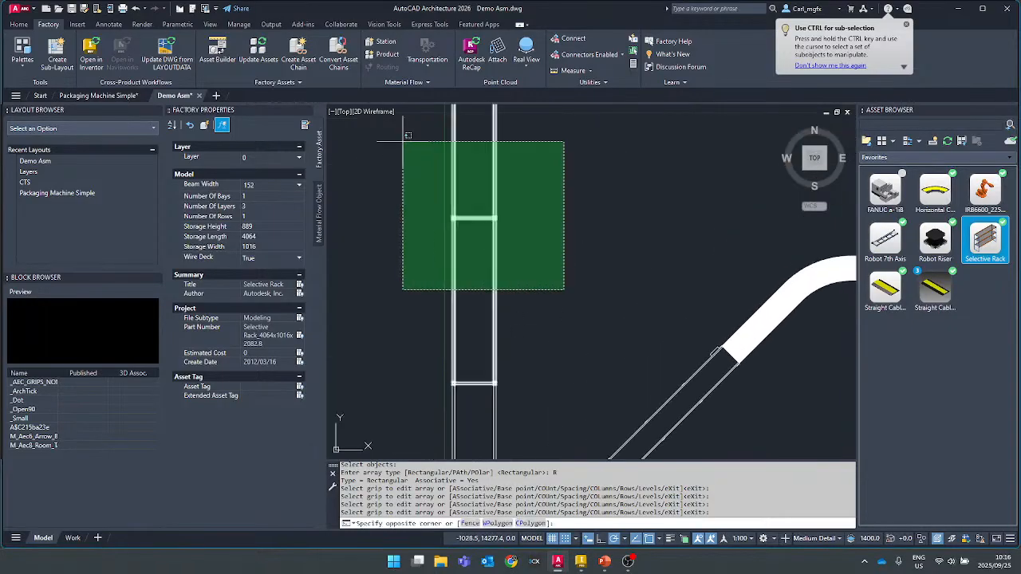
pyautogui.click(403, 141)
pyautogui.scroll(-4, 425, 157)
pyautogui.moveTo(464, 235); pyautogui.dragTo(515, 292, button='middle')
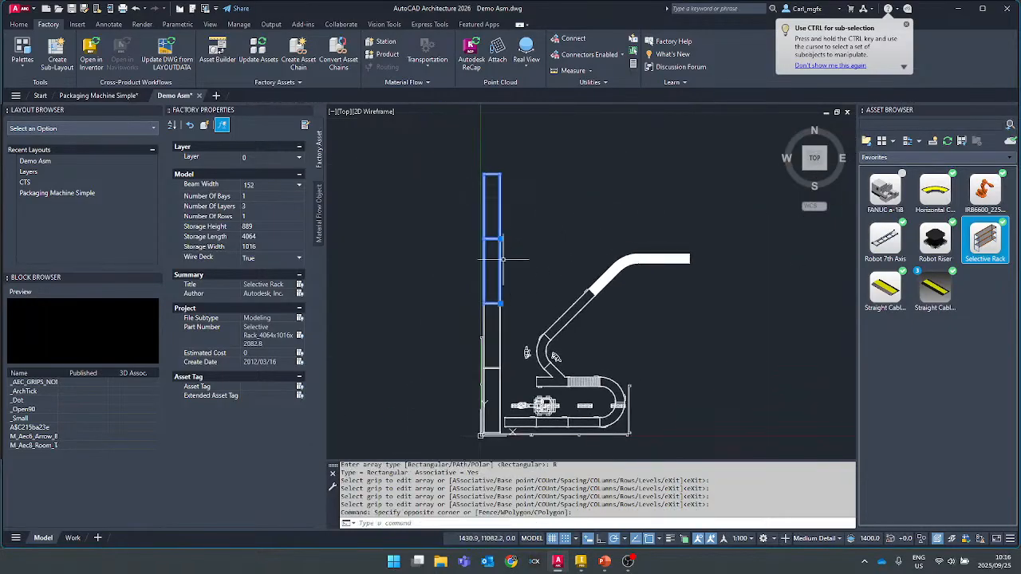
pyautogui.scroll(2, 503, 260)
pyautogui.moveTo(527, 382); pyautogui.dragTo(508, 228, button='middle')
pyautogui.moveTo(528, 148); pyautogui.dragTo(529, 312, button='middle')
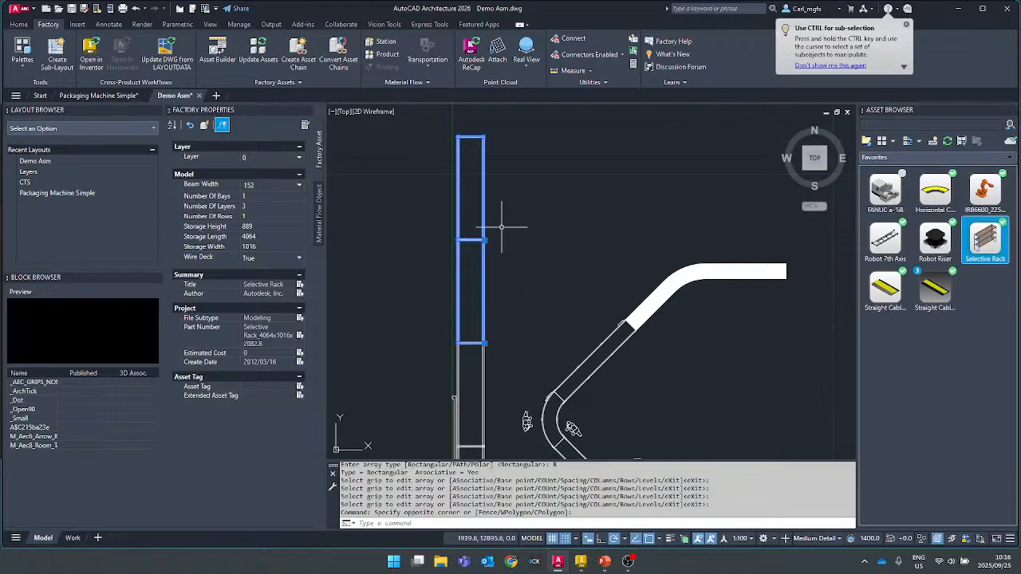
pyautogui.press('Escape')
# - Move the two upper racks by their lower-right corner to a free spot roughly two rack lengths above the lower pair
pyautogui.click(543, 273)
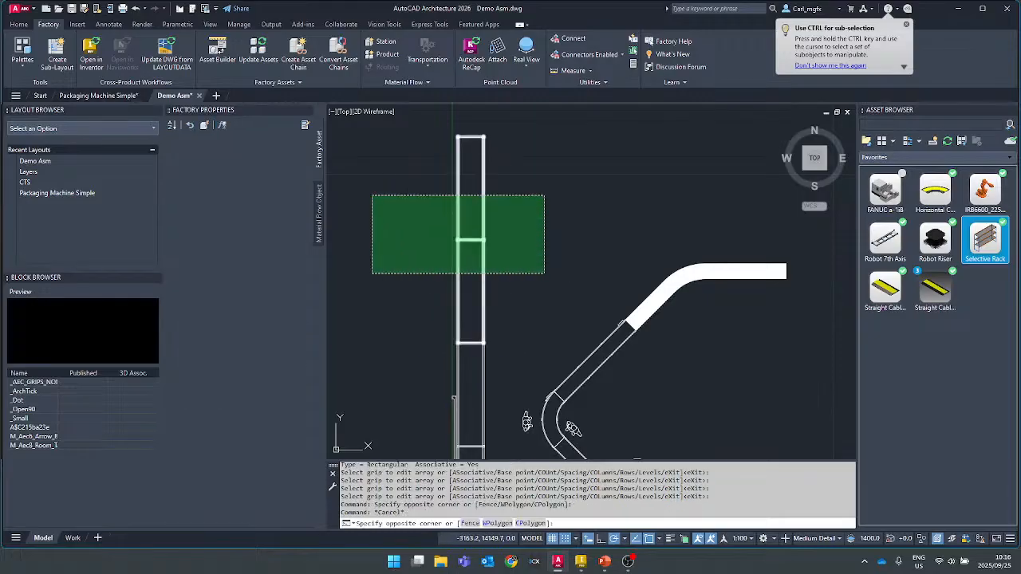
pyautogui.click(372, 195)
pyautogui.write('m')
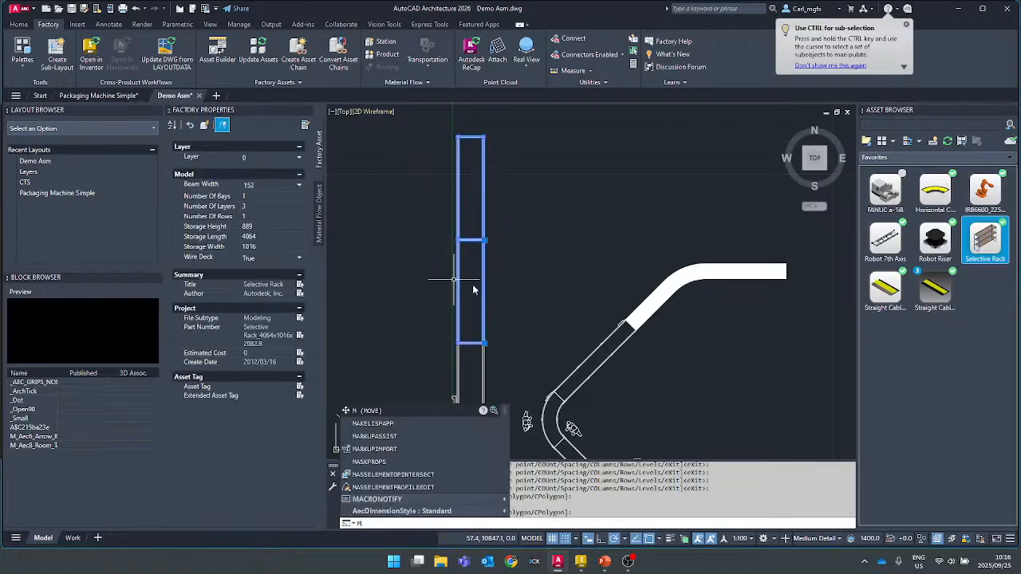
pyautogui.press('Return')
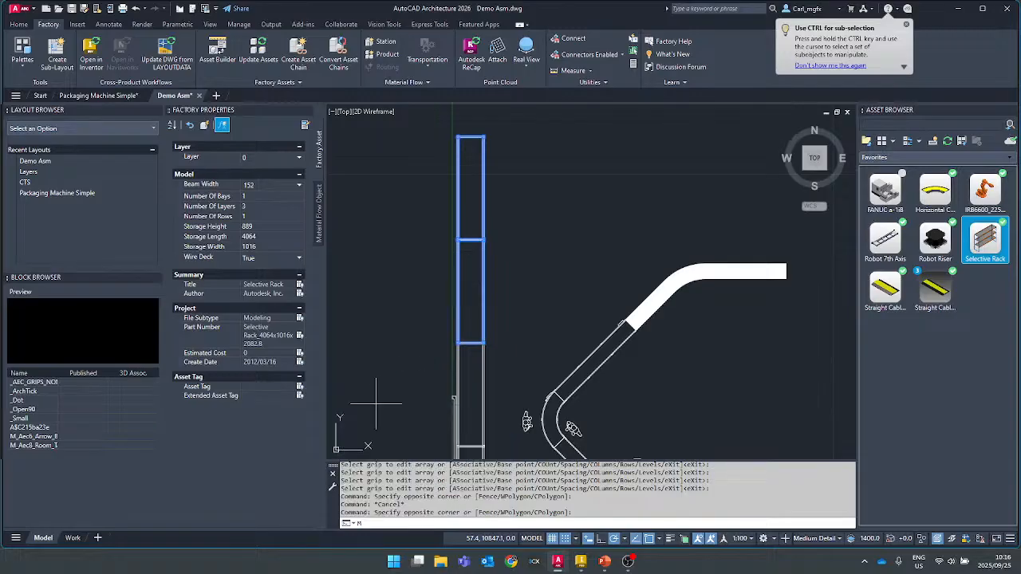
pyautogui.scroll(6, 483, 351)
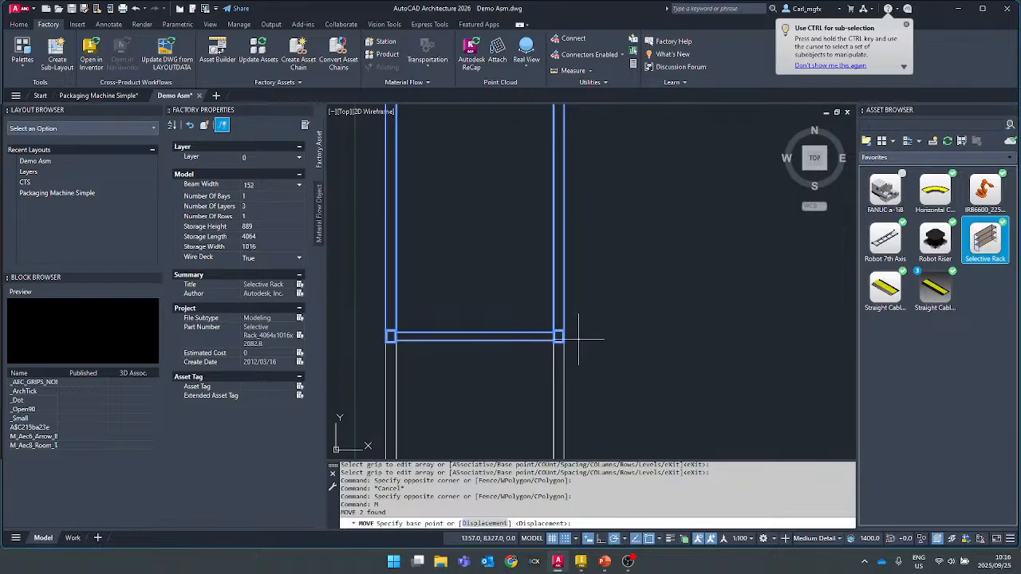
pyautogui.scroll(2, 574, 340)
pyautogui.click(559, 342)
pyautogui.scroll(-6, 560, 343)
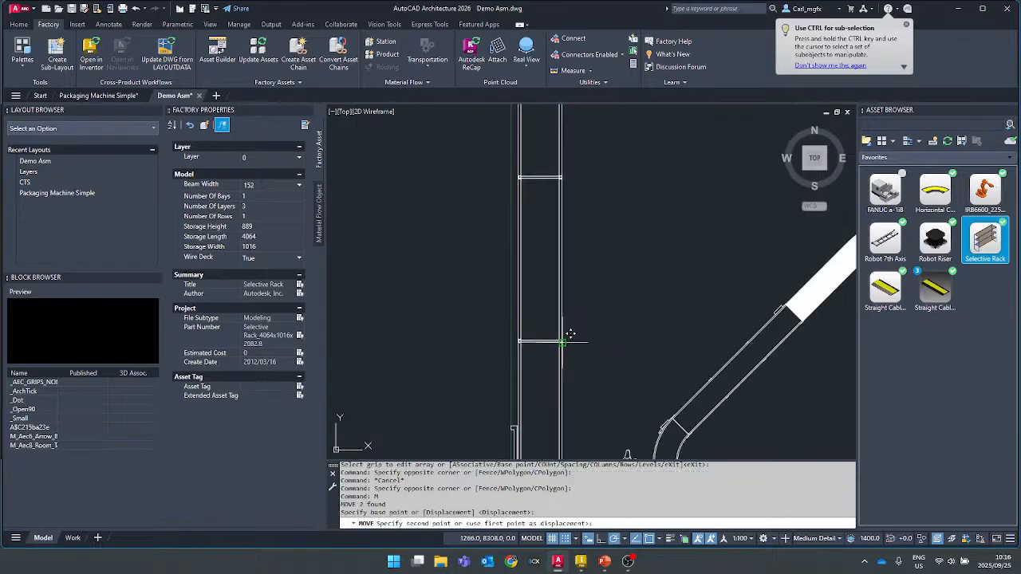
pyautogui.scroll(-2, 571, 259)
pyautogui.moveTo(567, 273); pyautogui.dragTo(551, 419, button='middle')
pyautogui.scroll(4, 512, 248)
pyautogui.scroll(4, 522, 238)
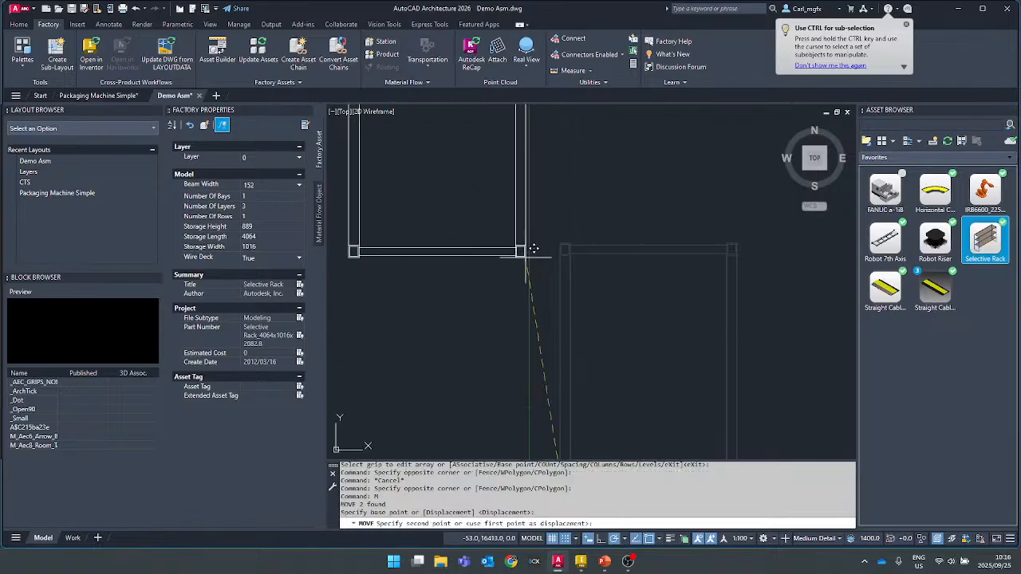
pyautogui.click(568, 233)
pyautogui.scroll(-5, 582, 234)
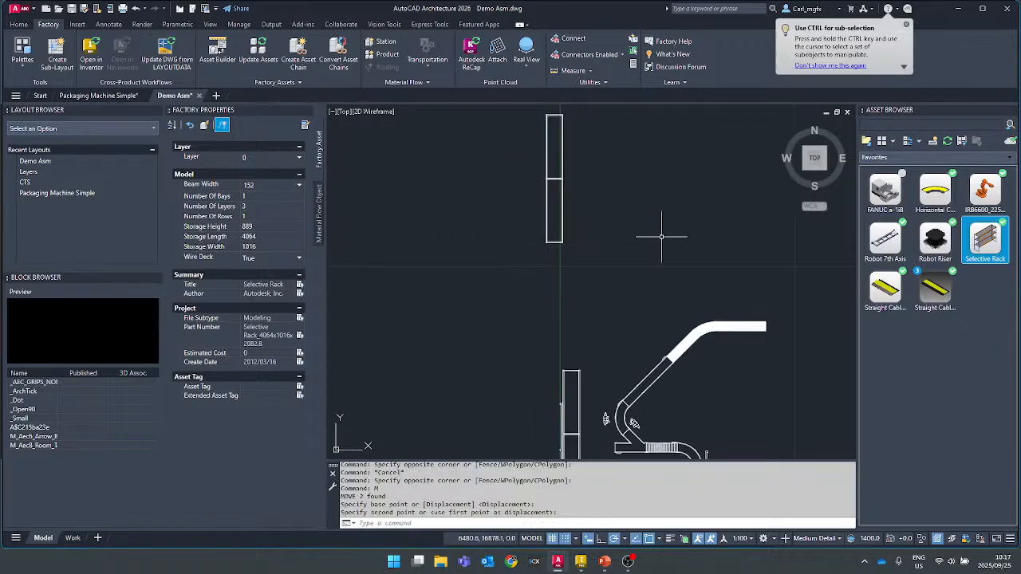
# - Rotate the two separated racks 270° about their lower-right corner so they lie horizontally
pyautogui.click(614, 313)
pyautogui.click(404, 135)
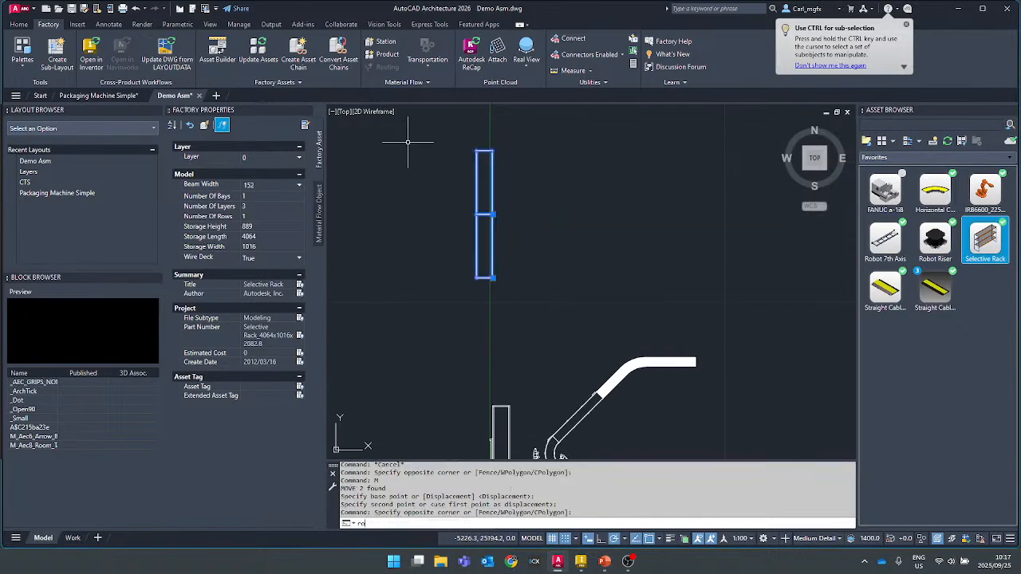
pyautogui.press('Return')
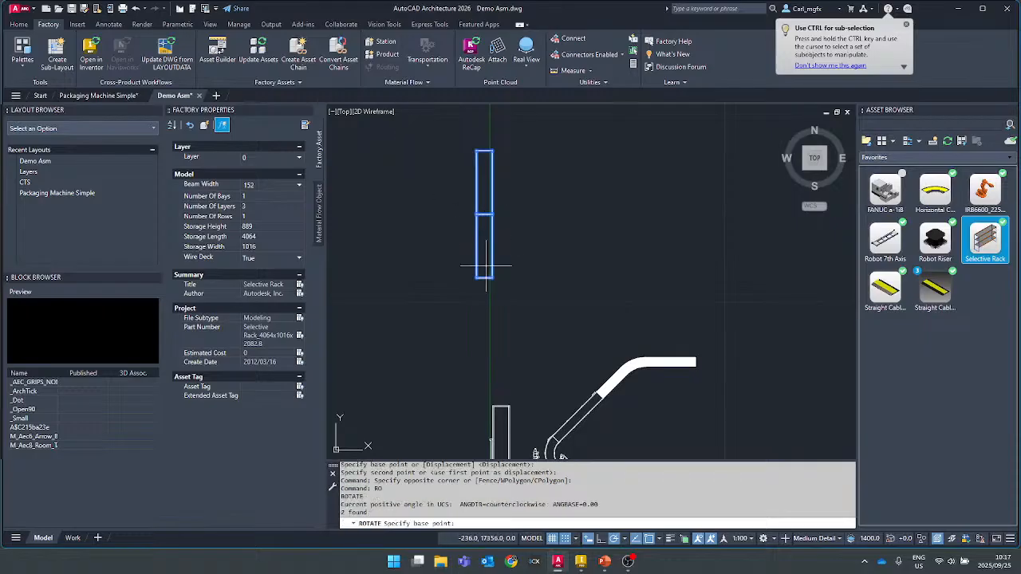
pyautogui.scroll(5, 486, 280)
pyautogui.scroll(3, 522, 267)
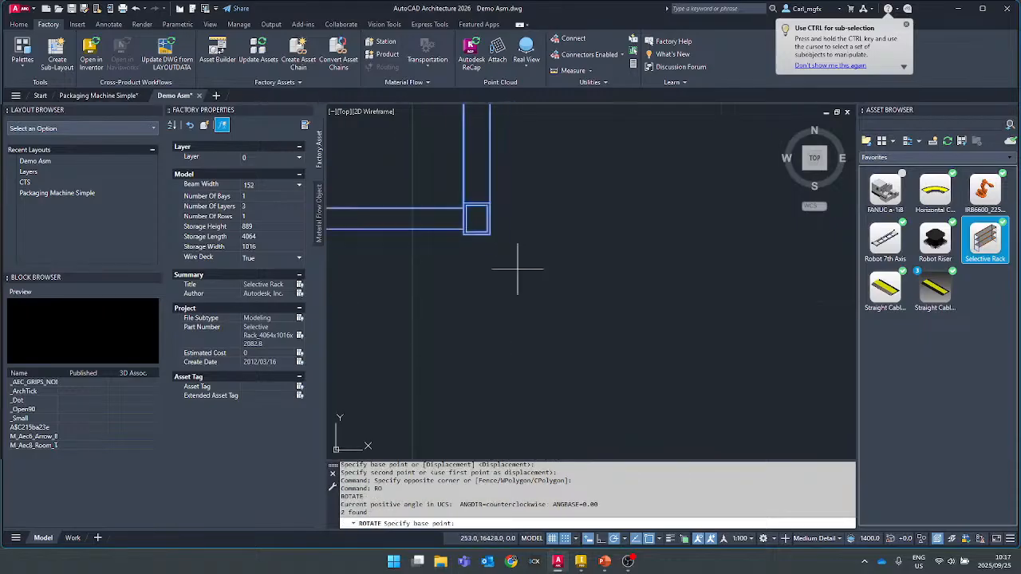
pyautogui.click(486, 232)
pyautogui.scroll(-5, 511, 272)
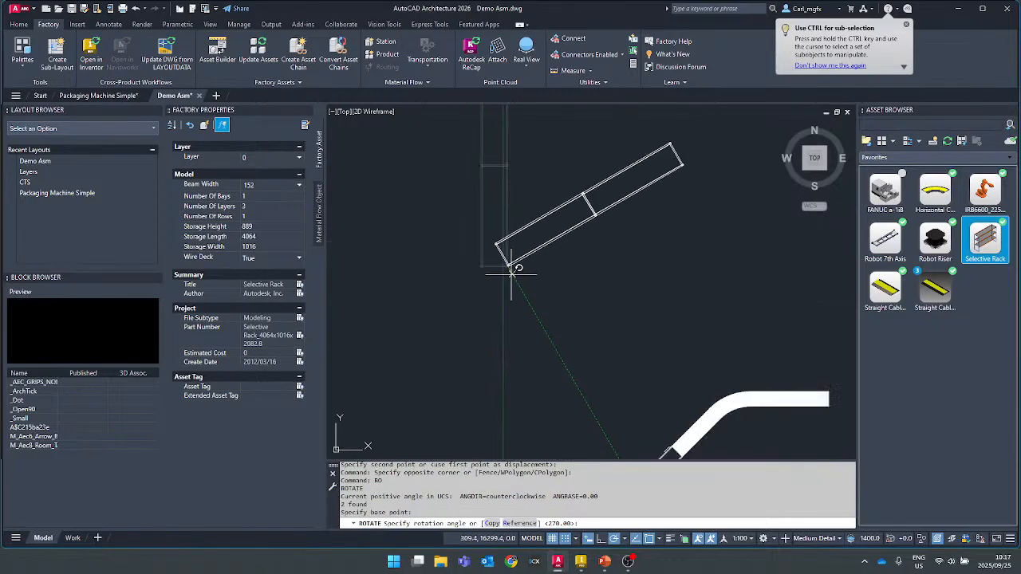
pyautogui.click(507, 359)
pyautogui.moveTo(506, 359)
pyautogui.mouseDown(button='middle')
pyautogui.moveTo(532, 209)
pyautogui.moveTo(490, 249)
pyautogui.mouseUp(button='middle')
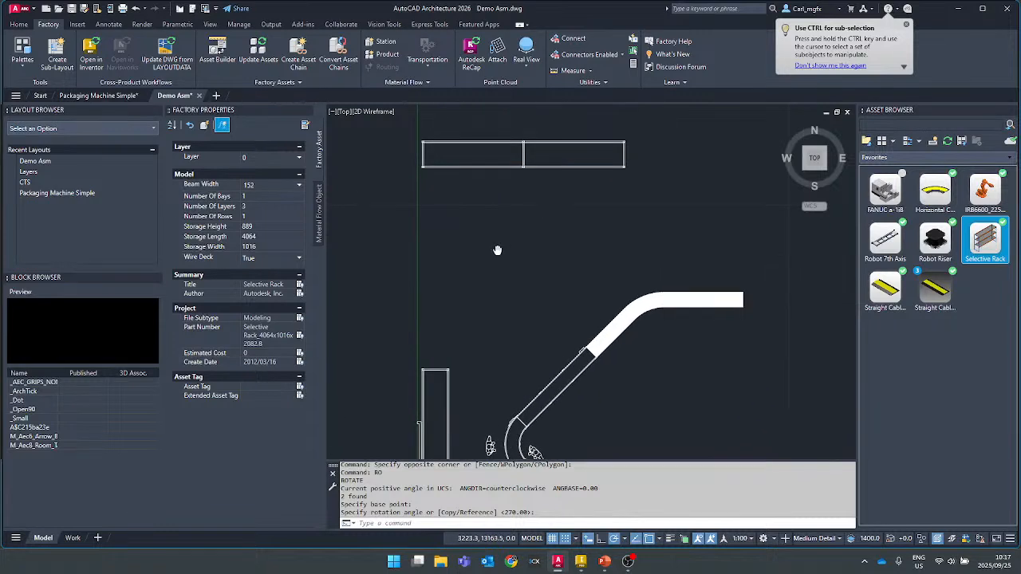
# - Move the two horizontal racks 4000 straight down from their lower-left corner
pyautogui.click(679, 229)
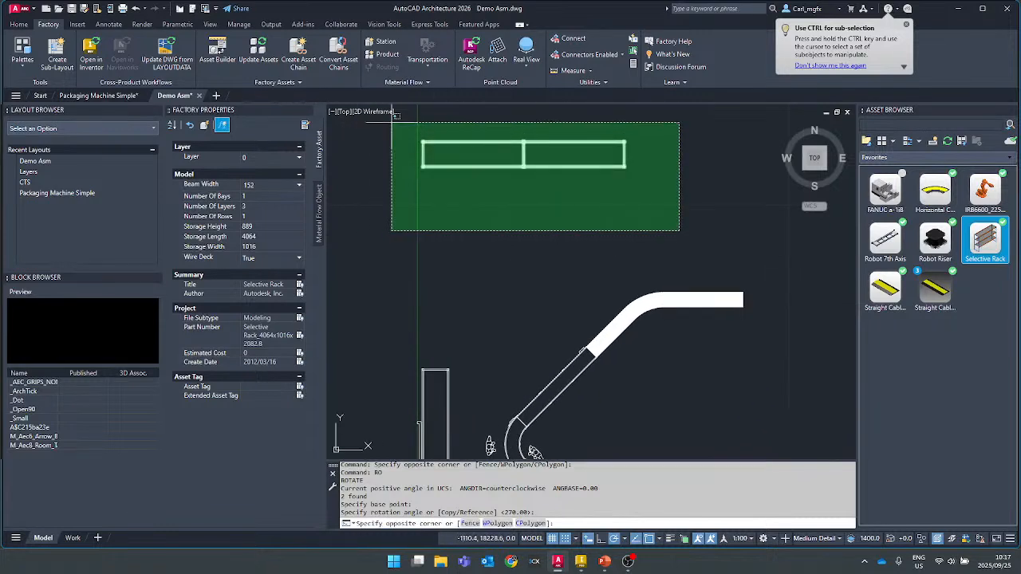
pyautogui.click(392, 121)
pyautogui.write('m')
pyautogui.press('Return')
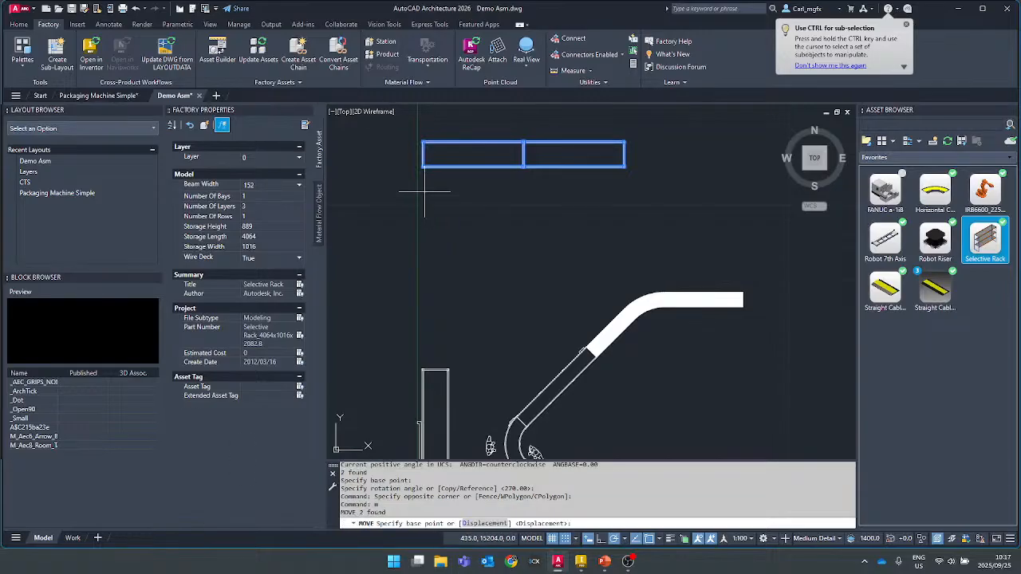
pyautogui.click(423, 167)
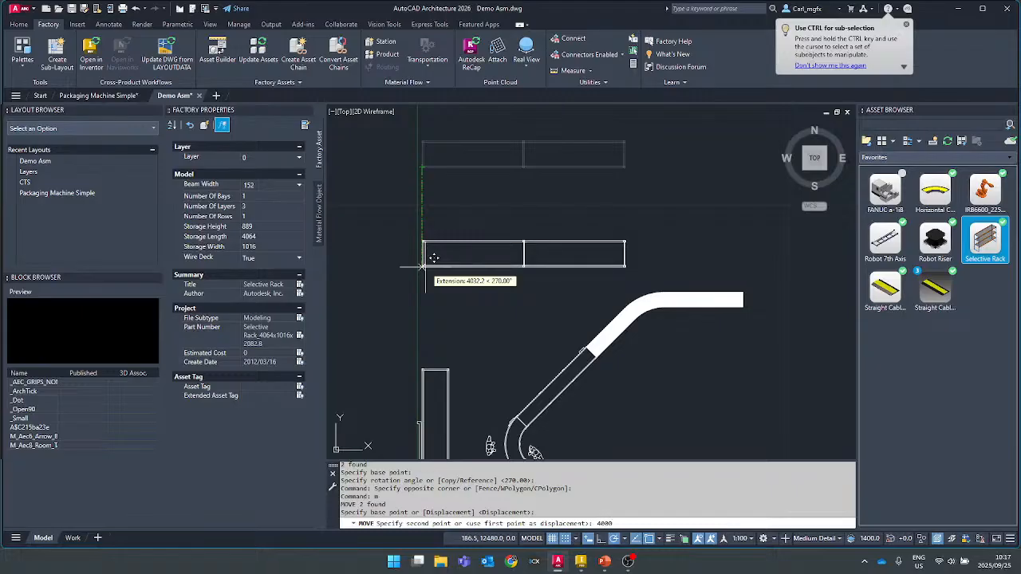
pyautogui.write('4000')
pyautogui.press('Return')
pyautogui.moveTo(554, 326)
pyautogui.mouseDown(button='middle')
pyautogui.moveTo(535, 196)
pyautogui.moveTo(538, 209)
pyautogui.mouseUp(button='middle')
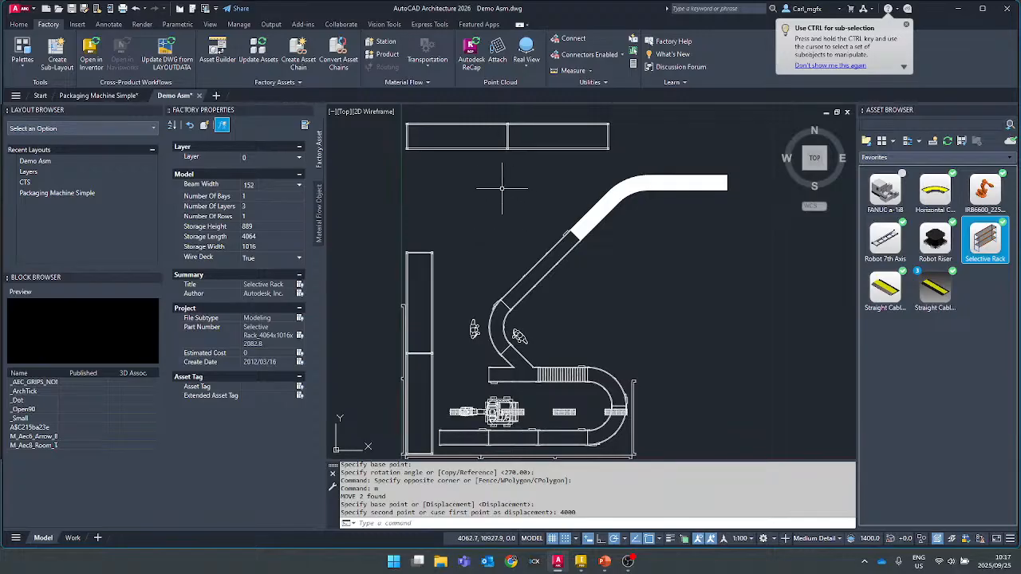
# - Select the left rack of the horizontal pair to examine its factory properties, then deselect it and review the whole layout
pyautogui.click(464, 155)
pyautogui.click(438, 139)
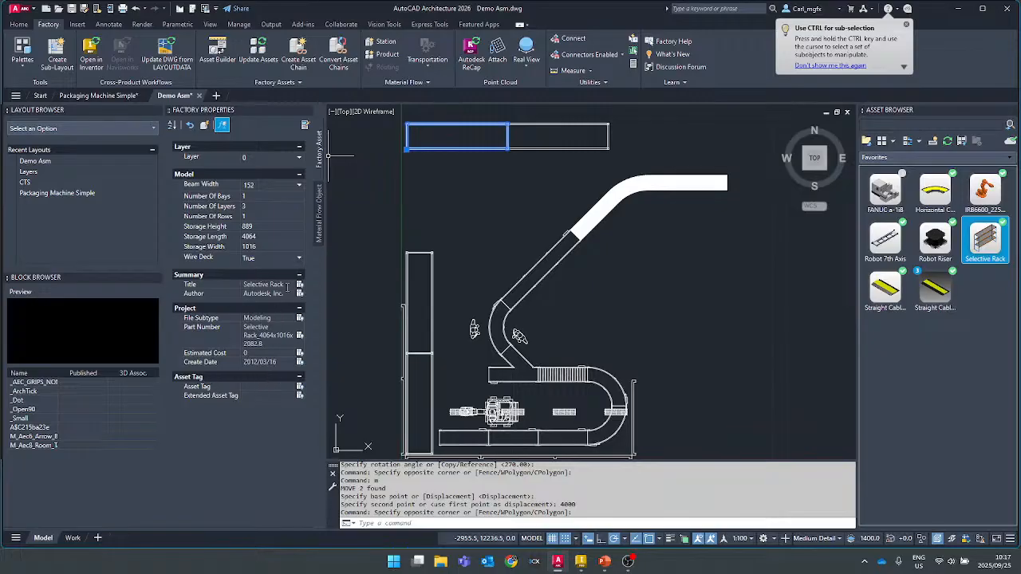
pyautogui.press('Escape')
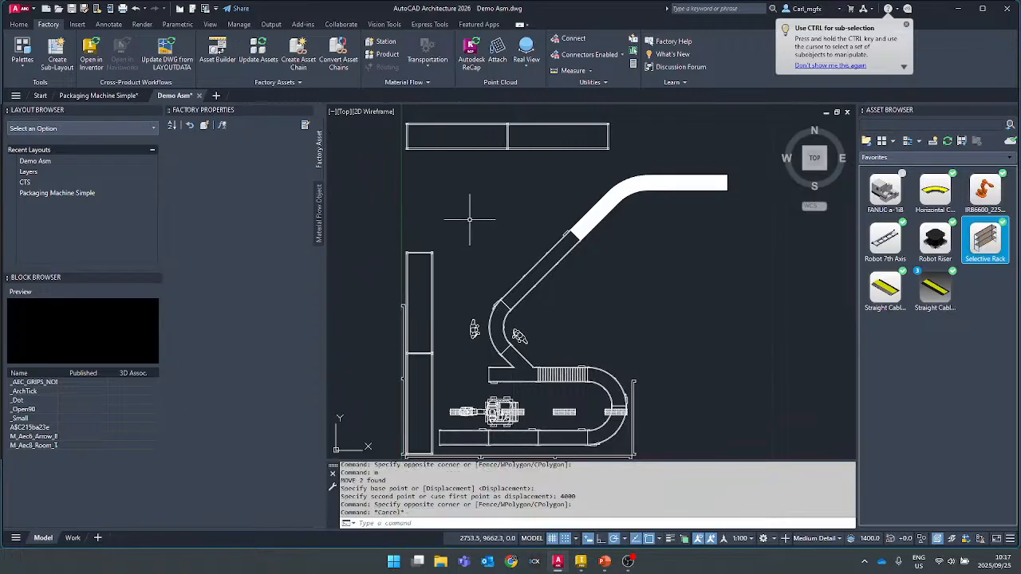
pyautogui.scroll(-3, 470, 219)
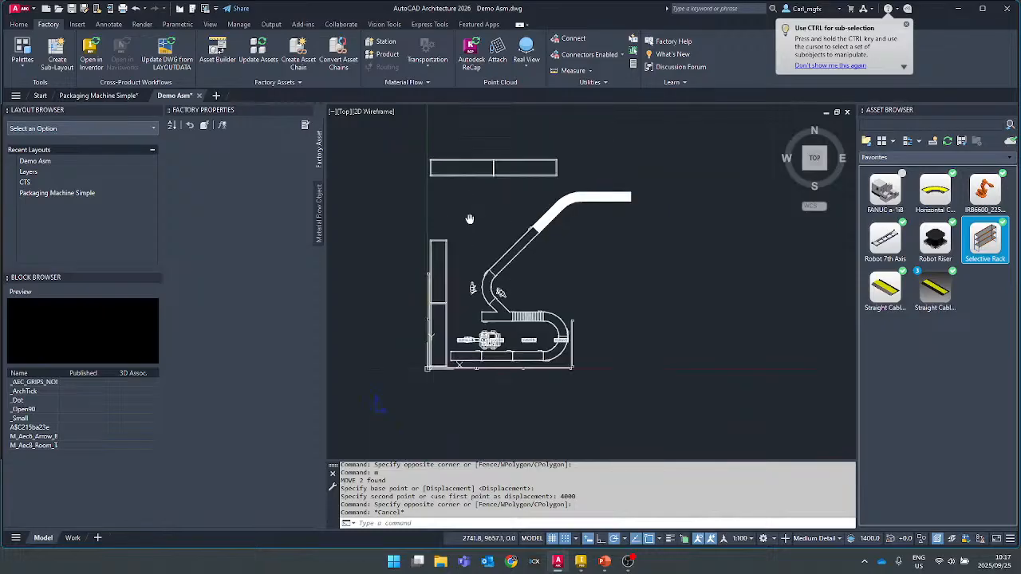
pyautogui.moveTo(467, 219)
pyautogui.mouseDown(button='middle')
pyautogui.moveTo(540, 223)
pyautogui.moveTo(531, 224)
pyautogui.mouseUp(button='middle')
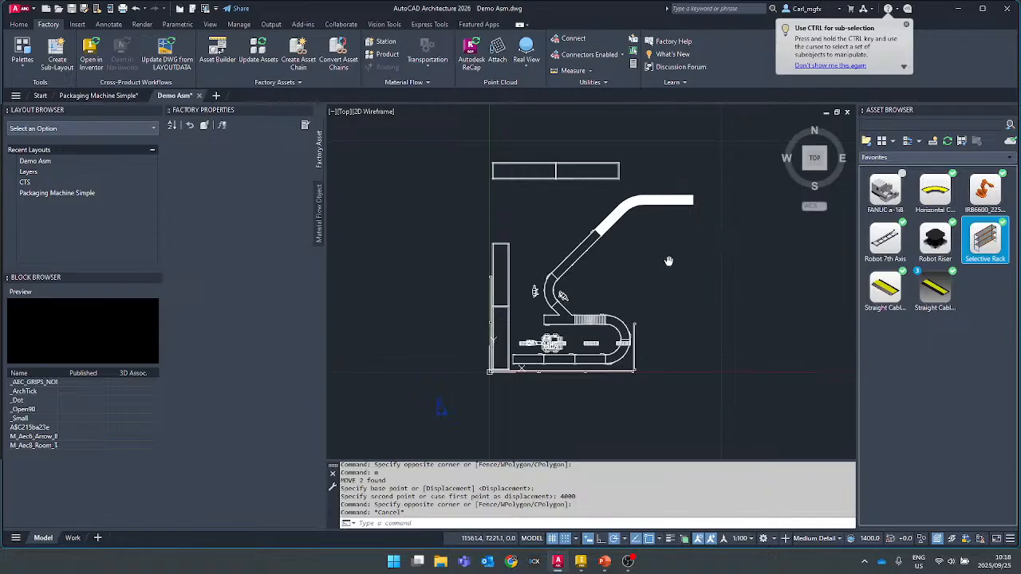
pyautogui.moveTo(668, 262); pyautogui.dragTo(606, 264, button='middle')
# - Switch to the PowerPoint slide show and advance to the Creating a 2D Asset slide
pyautogui.hotkey('alt', 'Tab')
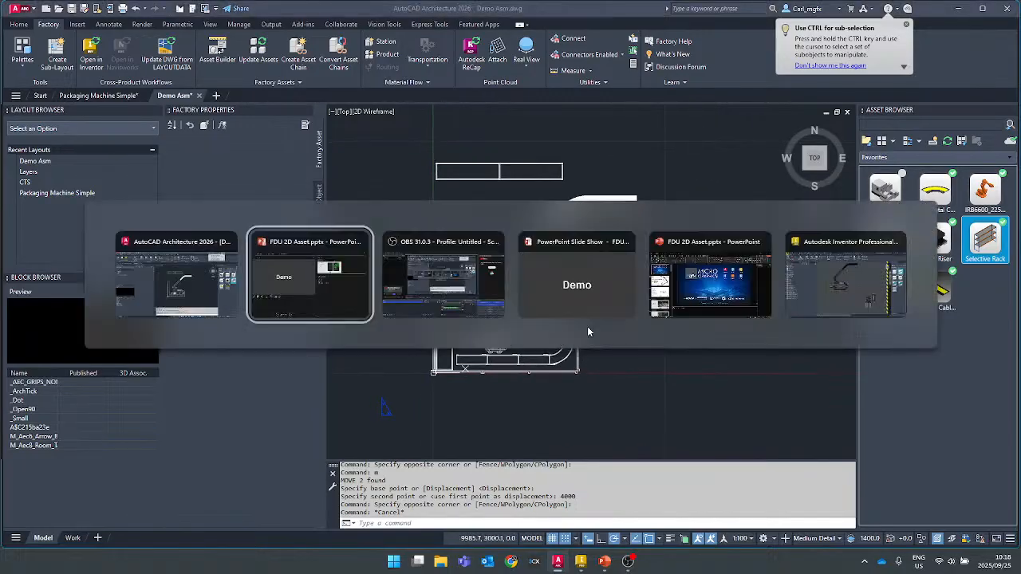
pyautogui.hotkey('alt', 'Tab')
pyautogui.hotkey('alt', 'Tab')
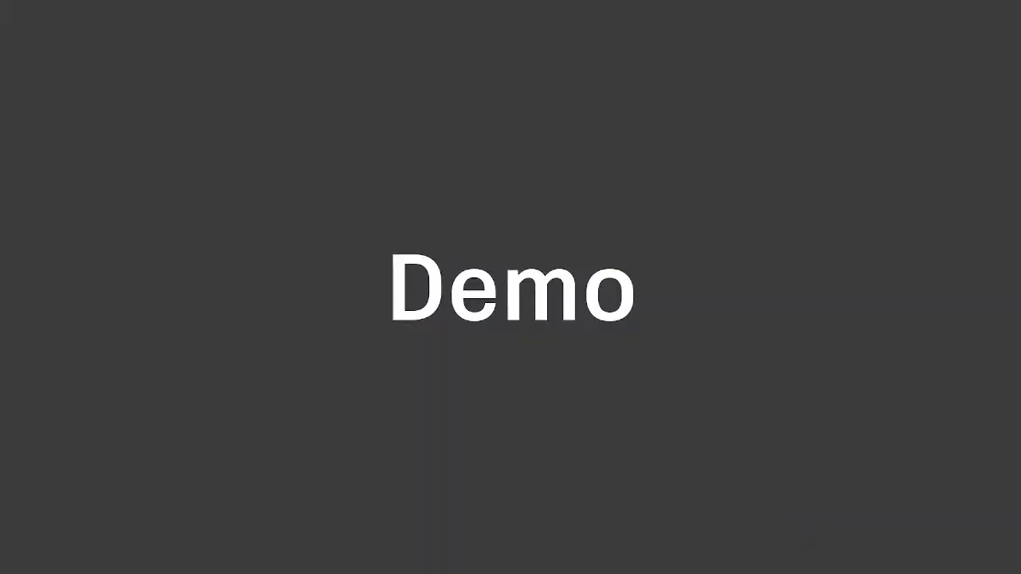
pyautogui.press('Right')
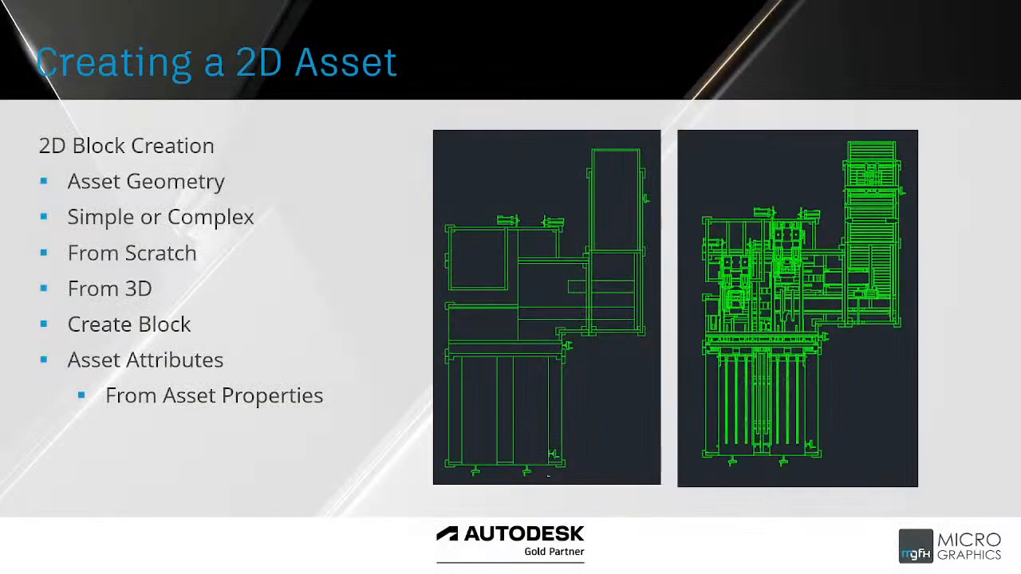
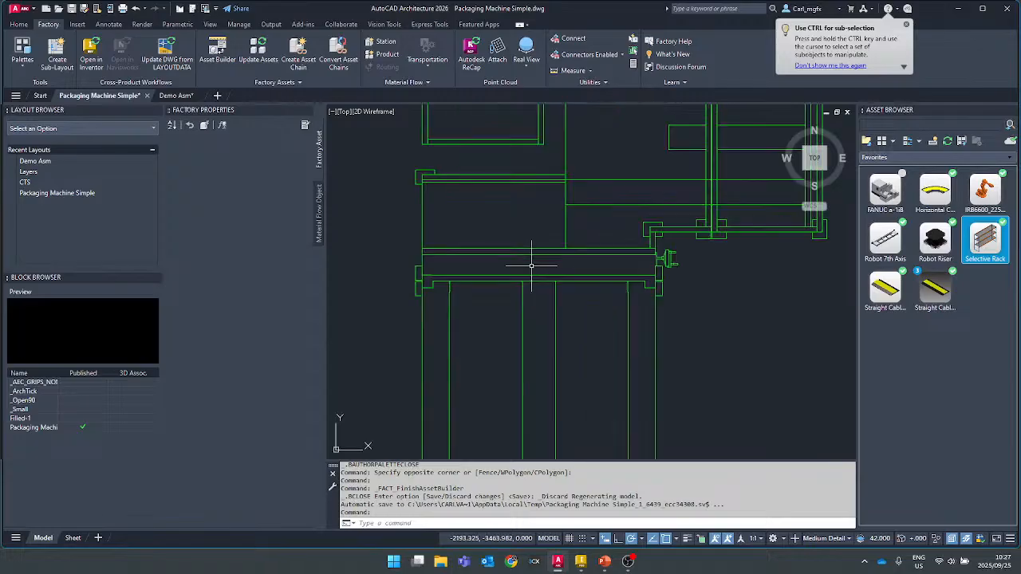
# - Select the packaging machine to check its factory properties, and open the Packaging Machine block in the Asset Builder environment
pyautogui.scroll(-5, 528, 269)
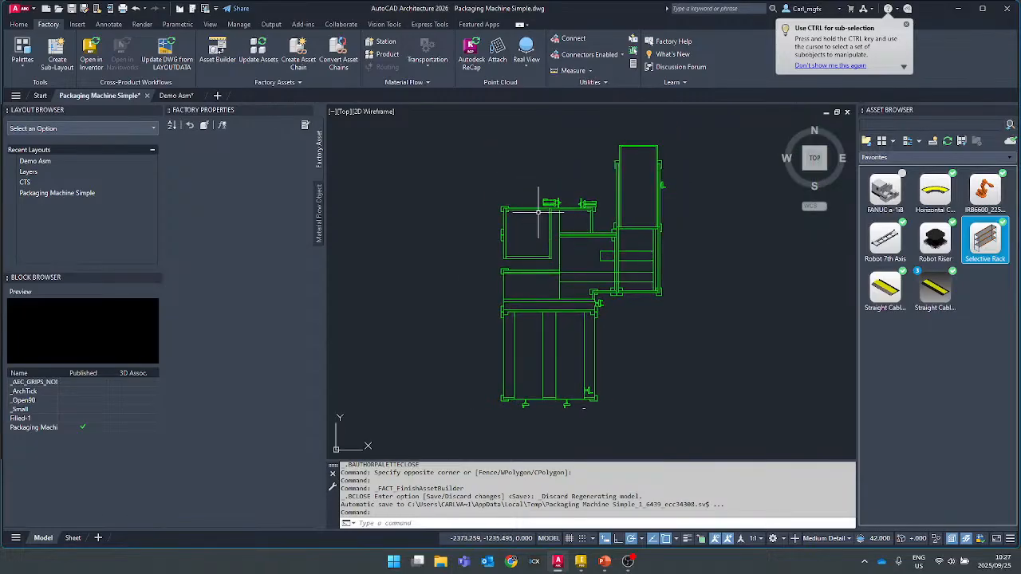
pyautogui.click(547, 205)
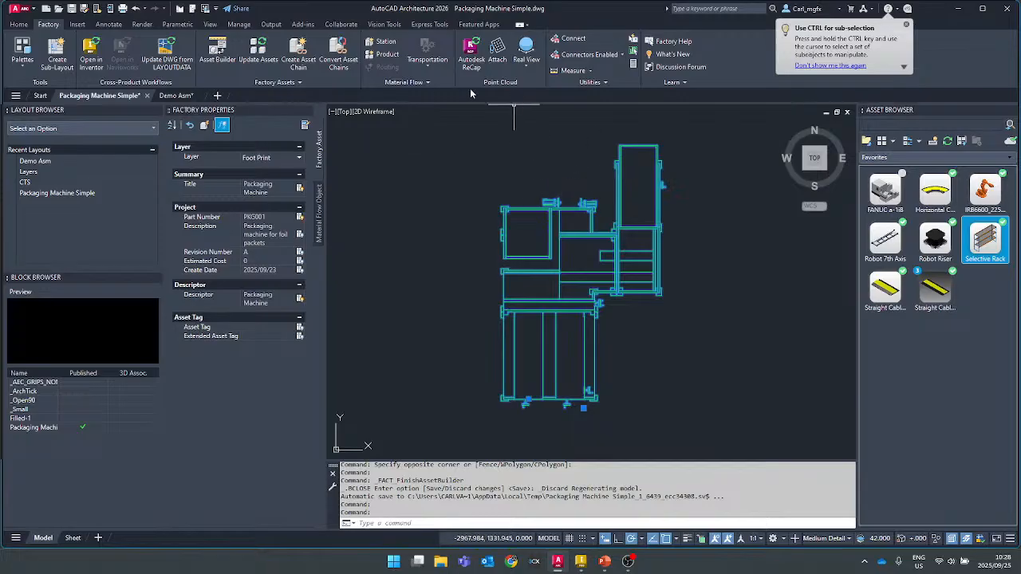
pyautogui.click(217, 50)
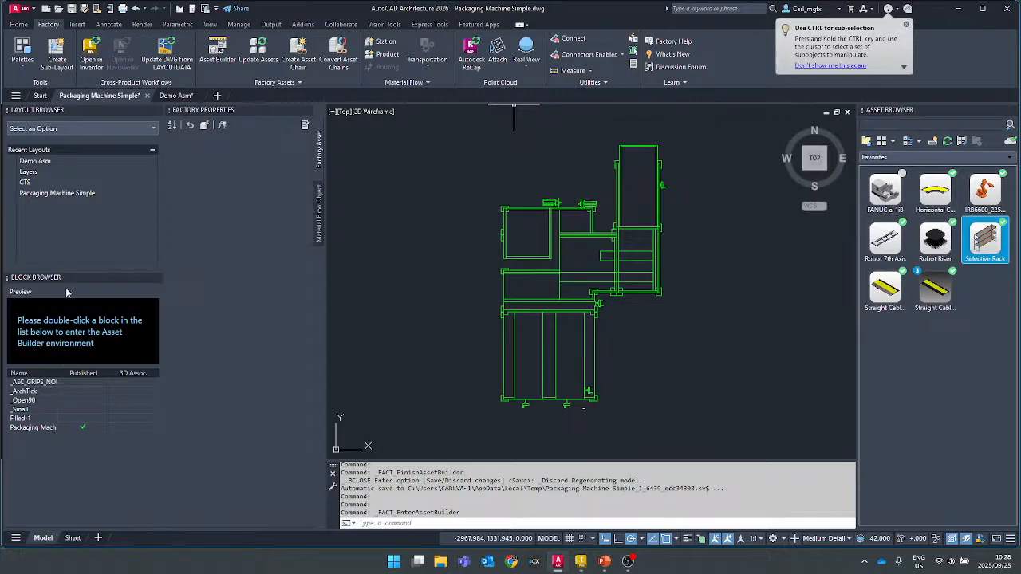
pyautogui.click(155, 277)
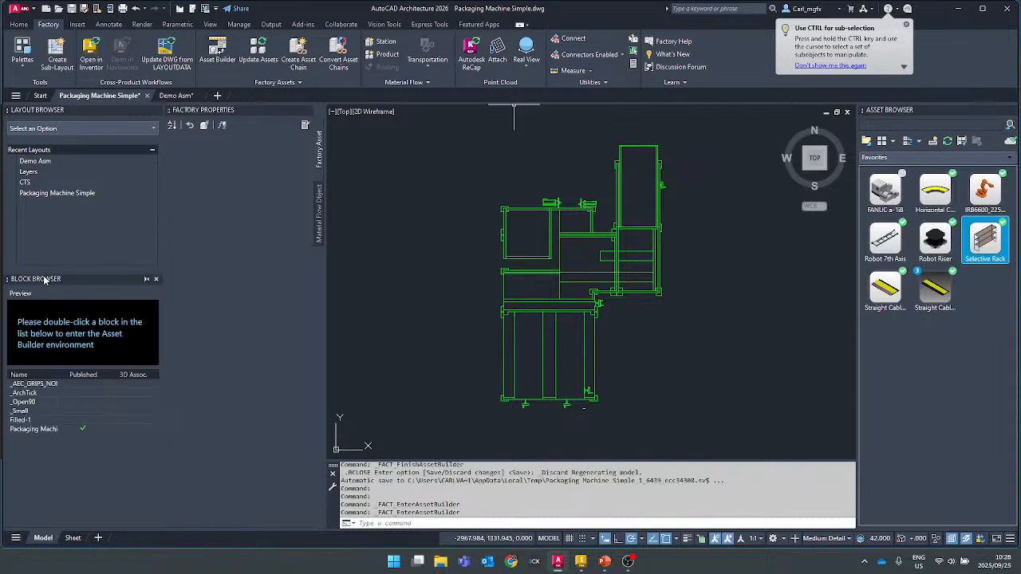
pyautogui.click(20, 430)
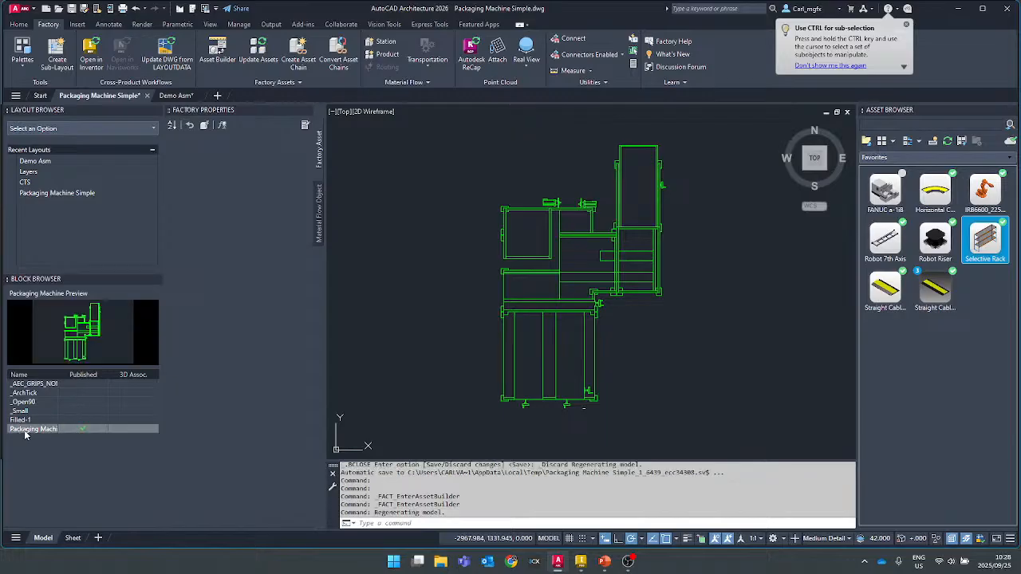
pyautogui.doubleClick(29, 430)
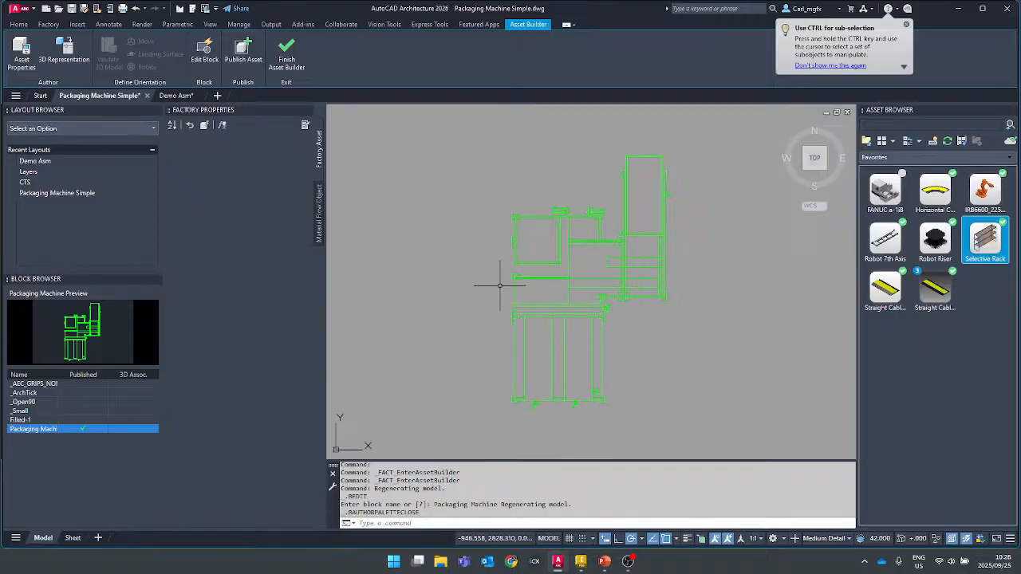
# - Review the block's Summary, Project, Descriptor and Customizable asset properties, and close them without changes
pyautogui.click(23, 61)
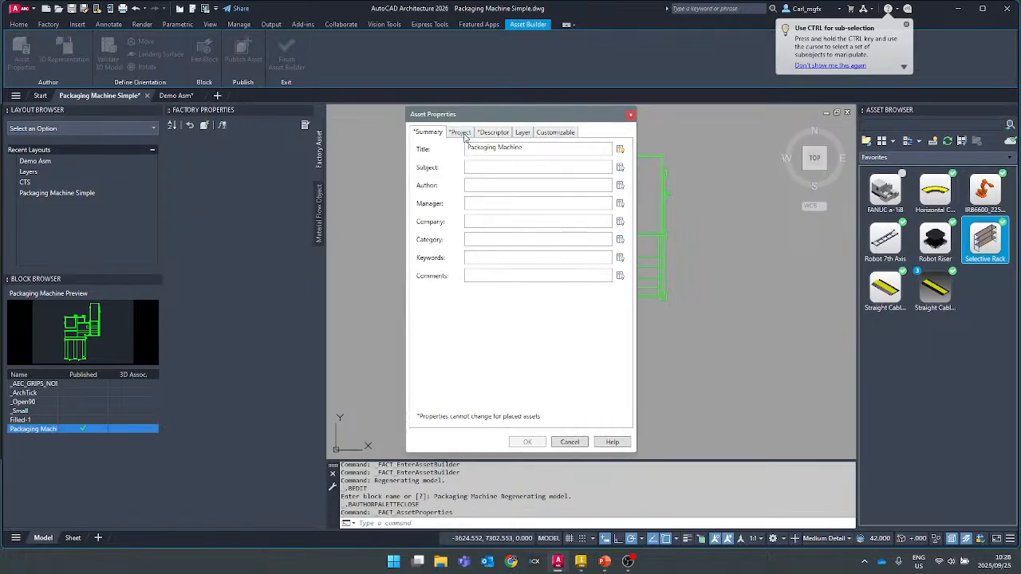
pyautogui.click(460, 132)
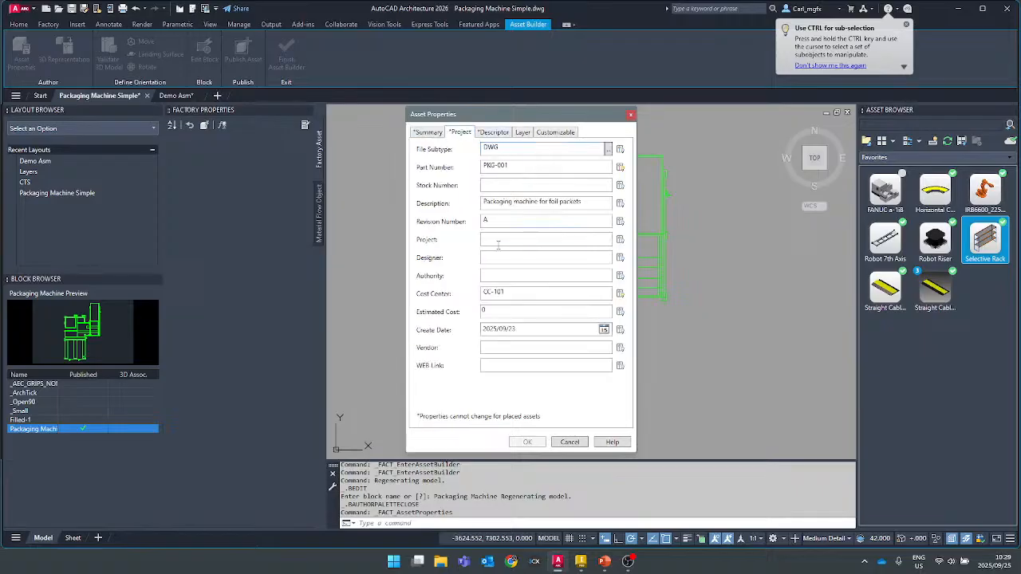
pyautogui.click(493, 133)
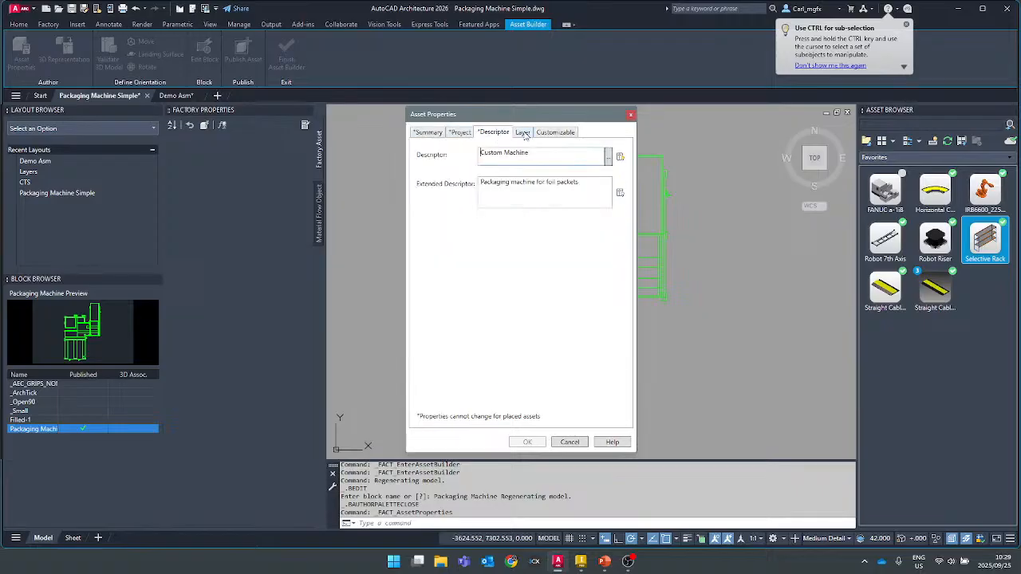
pyautogui.click(458, 133)
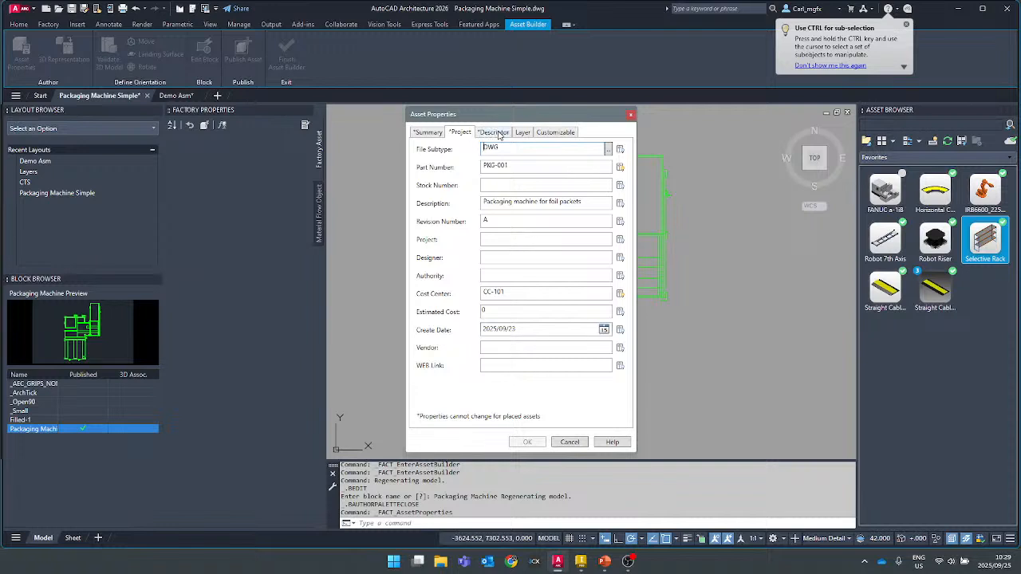
pyautogui.click(556, 133)
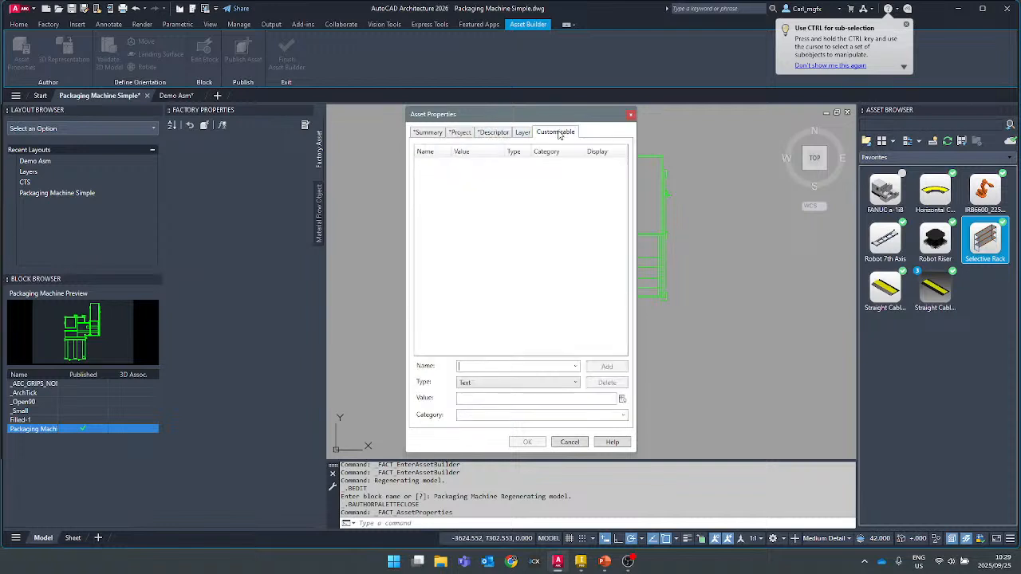
pyautogui.click(629, 116)
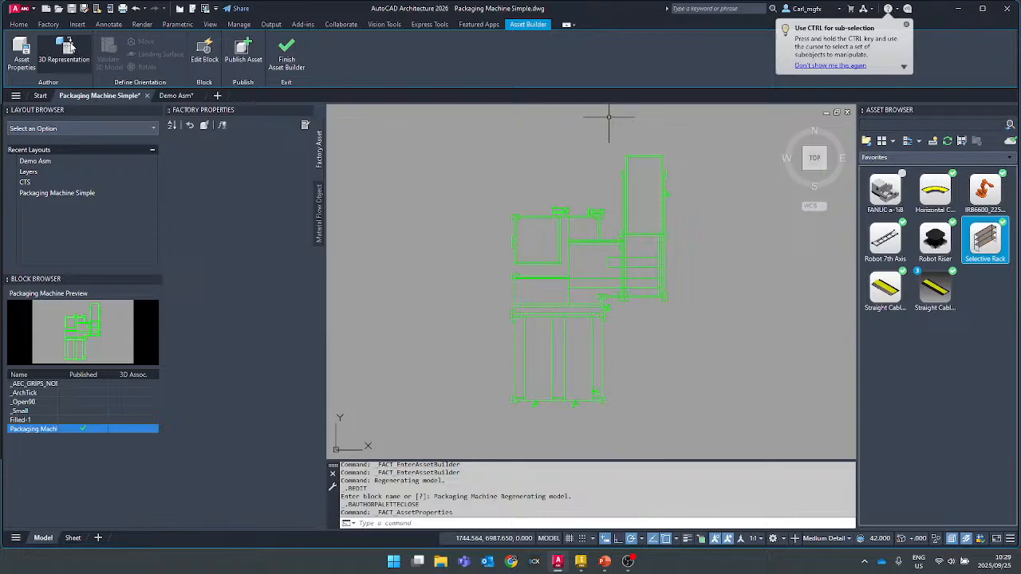
# - Associate the 3D model Packing Machine Start.ipt from the FDU_tutorials folder as the block's 3D representation
pyautogui.click(68, 48)
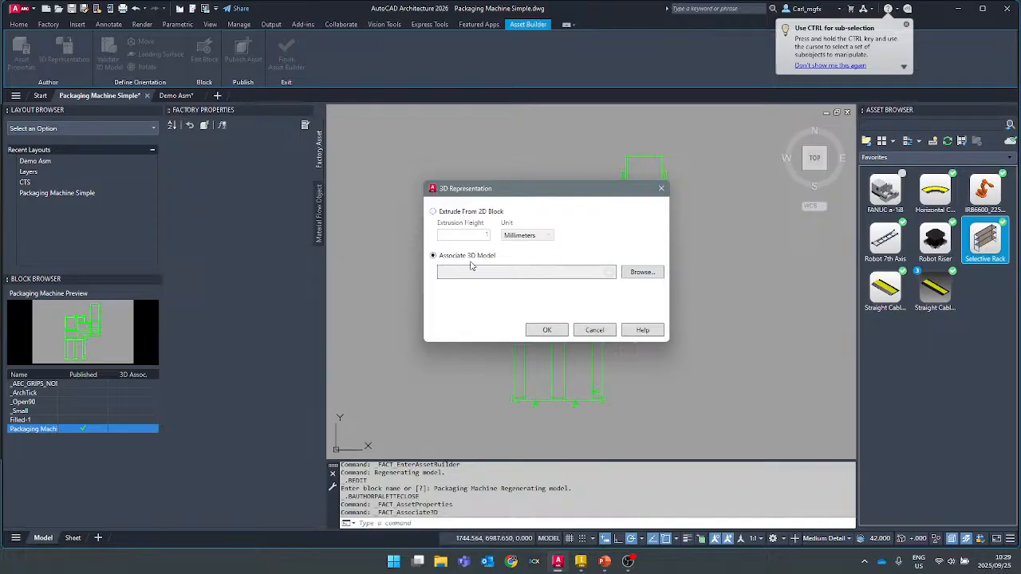
pyautogui.click(642, 273)
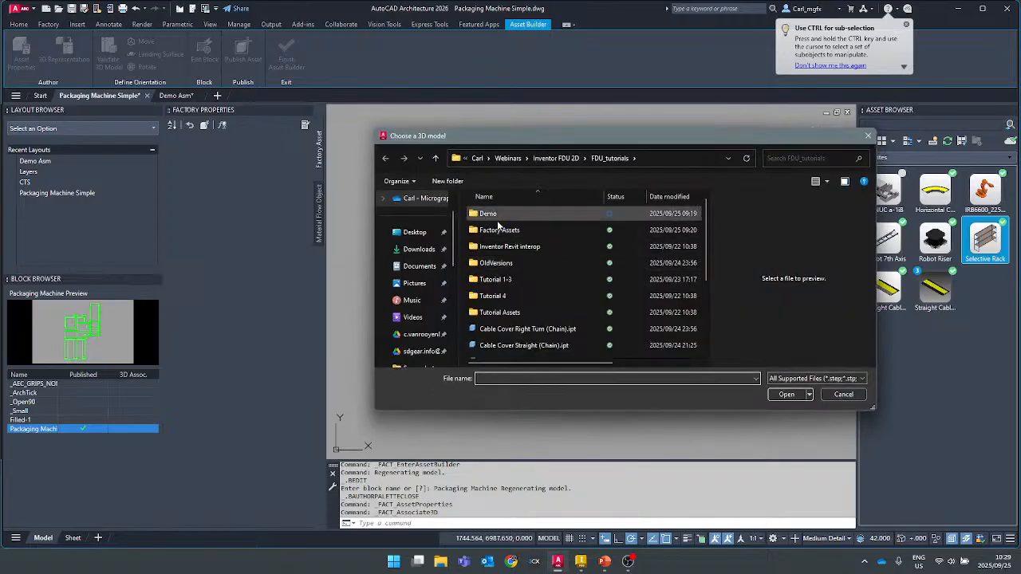
pyautogui.scroll(-2, 578, 314)
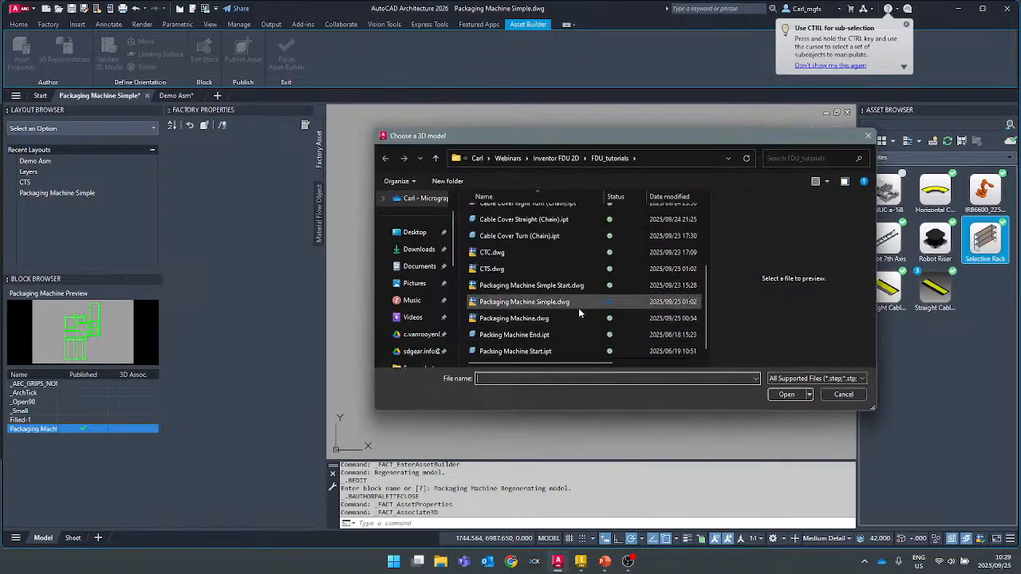
pyautogui.click(547, 352)
pyautogui.click(787, 395)
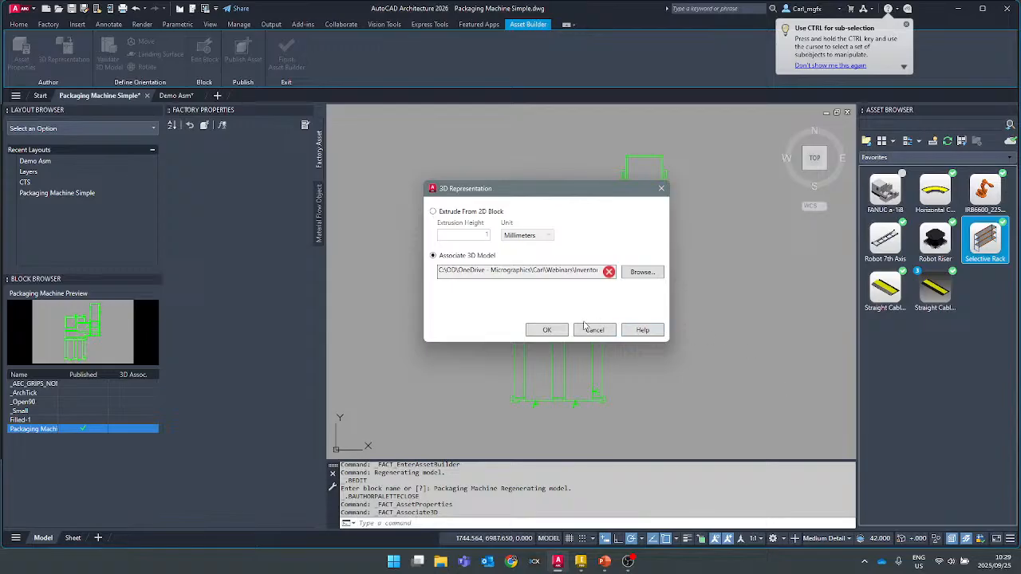
pyautogui.click(547, 330)
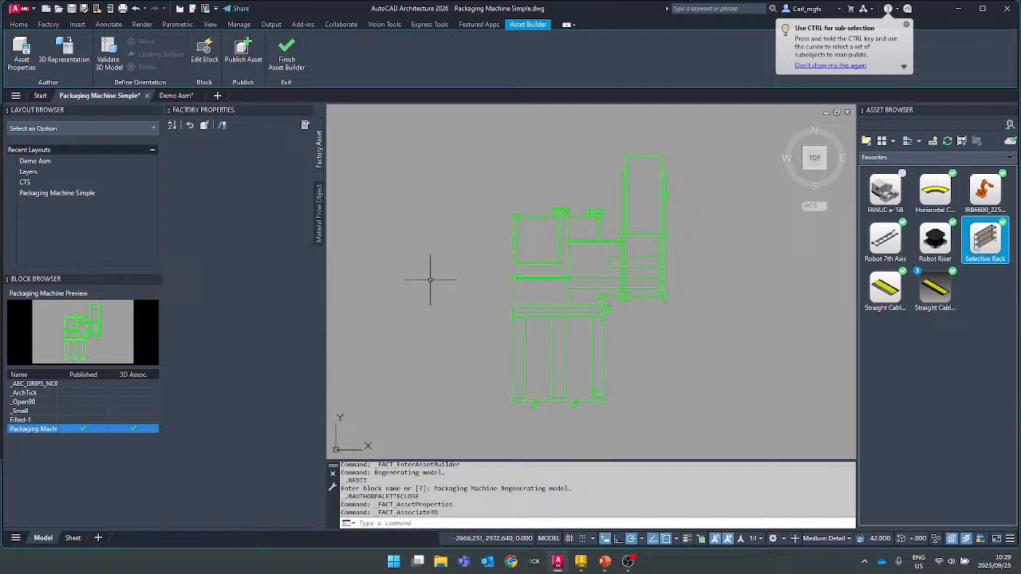
# - Dismiss the sub-selection tip and validate the associated 3D model against its 2D footprint
pyautogui.click(907, 24)
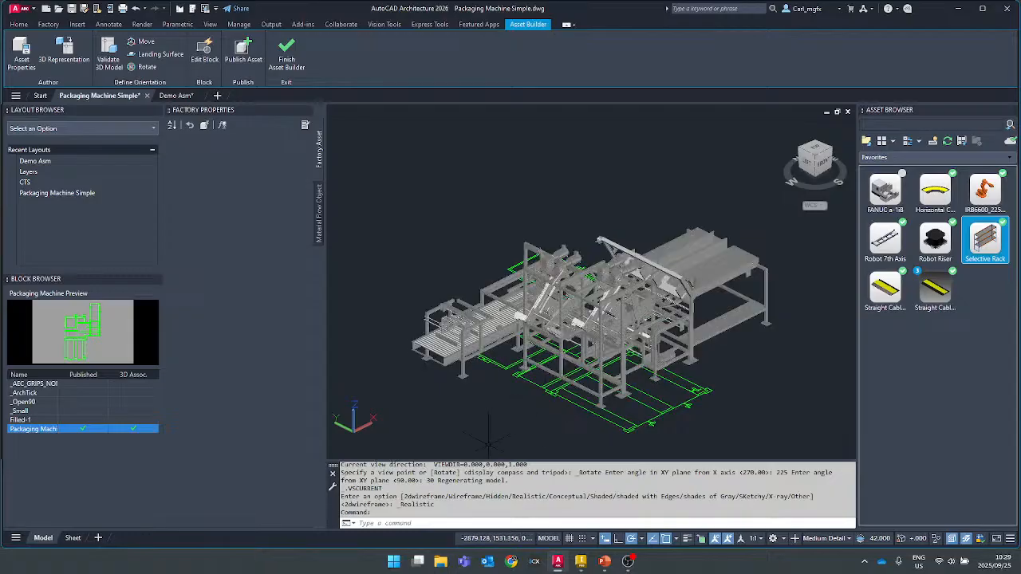
pyautogui.scroll(-3, 511, 394)
pyautogui.scroll(2, 531, 372)
pyautogui.moveTo(531, 373)
pyautogui.keyDown('shift'); pyautogui.mouseDown(button='middle')
pyautogui.moveTo(565, 344)
pyautogui.moveTo(604, 351)
pyautogui.moveTo(670, 218)
pyautogui.moveTo(677, 194)
pyautogui.moveTo(640, 118)
pyautogui.moveTo(651, 126)
pyautogui.mouseUp(button='middle'); pyautogui.keyUp('shift')
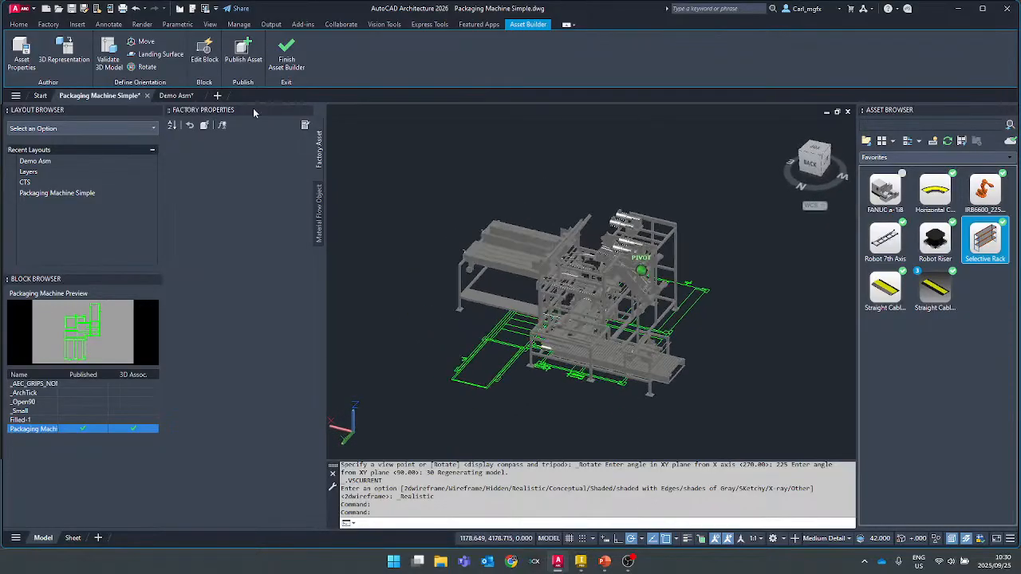
# - Rotate the 3D machine model about its vertical axis to align it with the green 2D footprint, and check it from above
pyautogui.click(141, 67)
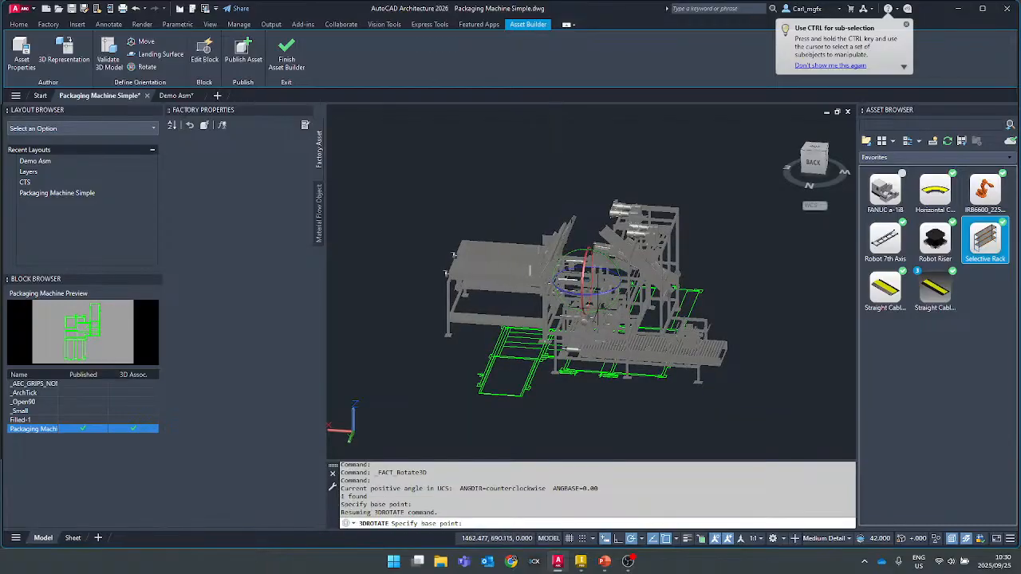
pyautogui.click(607, 297)
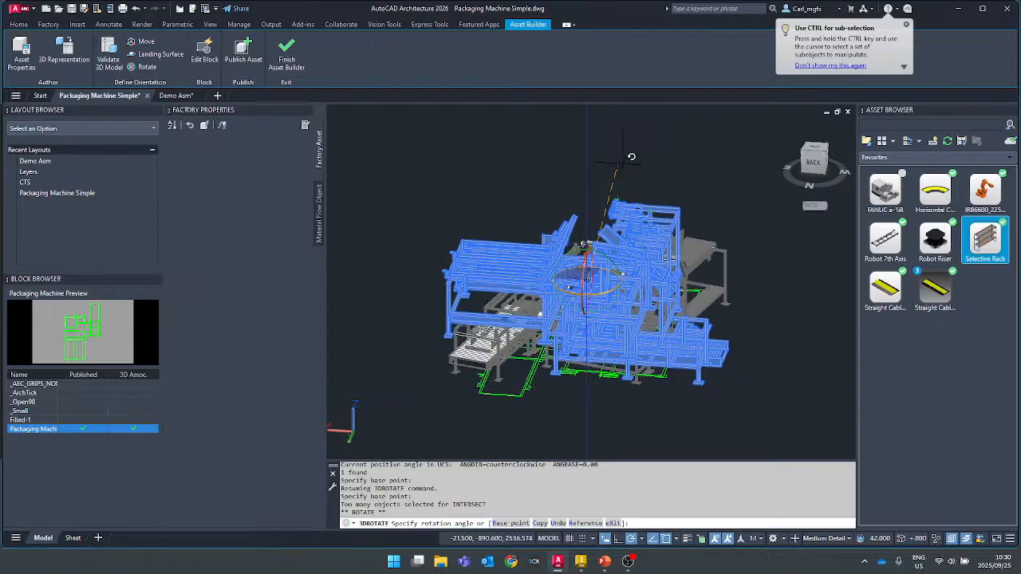
pyautogui.keyDown('shift'); pyautogui.moveTo(619, 166); pyautogui.dragTo(761, 170, button='middle'); pyautogui.keyUp('shift')
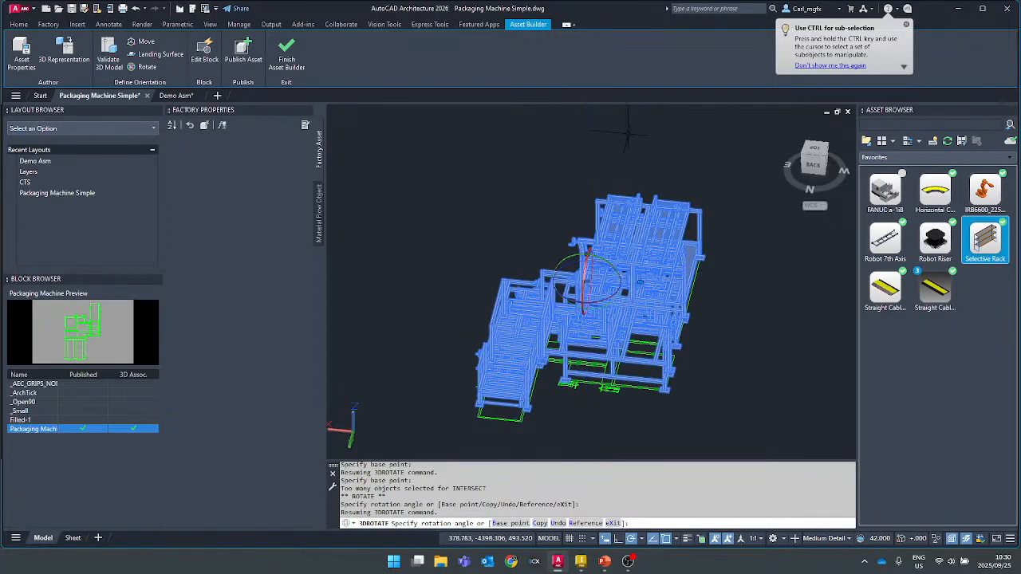
pyautogui.click(637, 126)
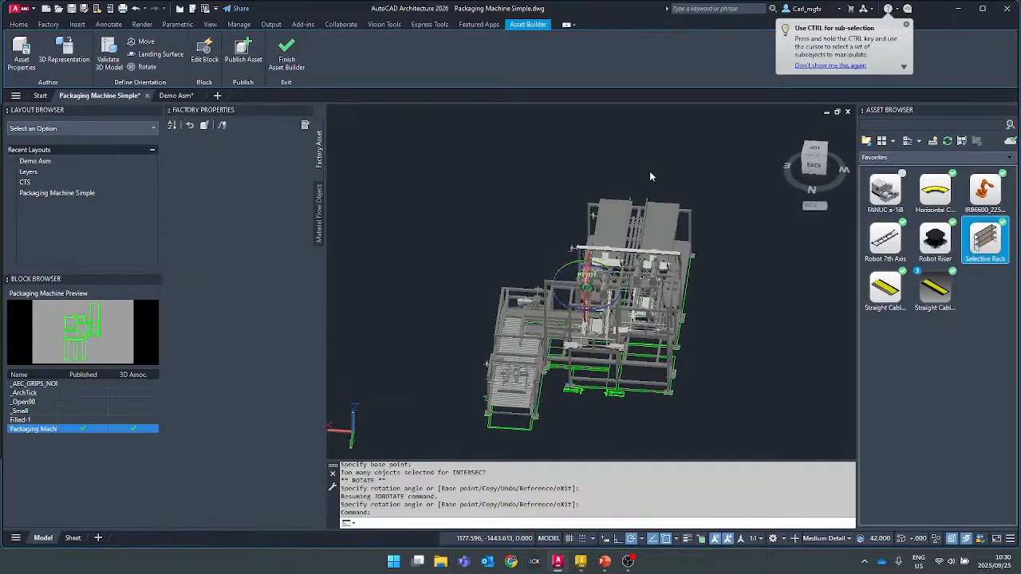
pyautogui.keyDown('shift'); pyautogui.moveTo(649, 170); pyautogui.dragTo(813, 169, button='middle'); pyautogui.keyUp('shift')
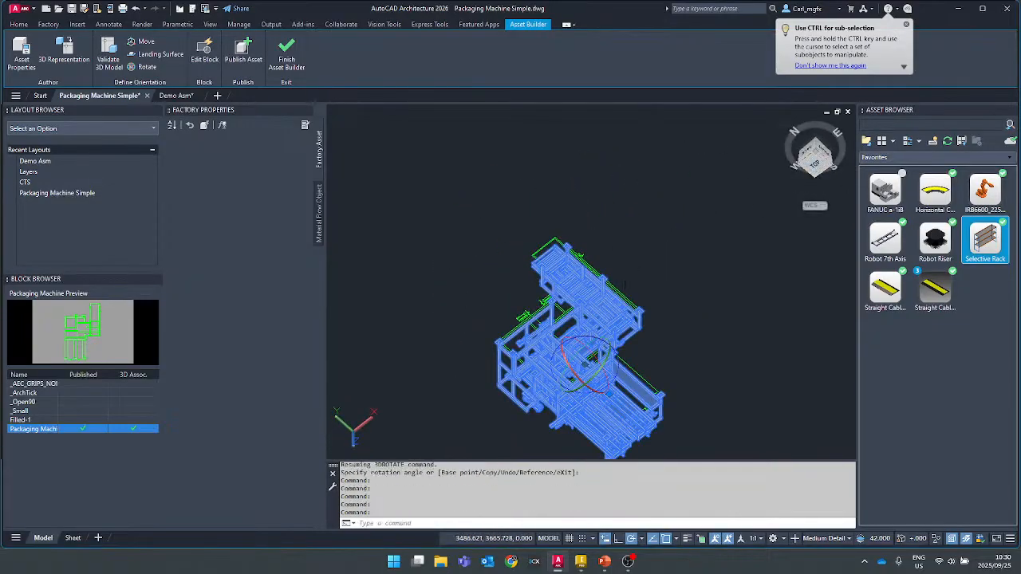
pyautogui.moveTo(767, 196); pyautogui.dragTo(779, 154, button='middle')
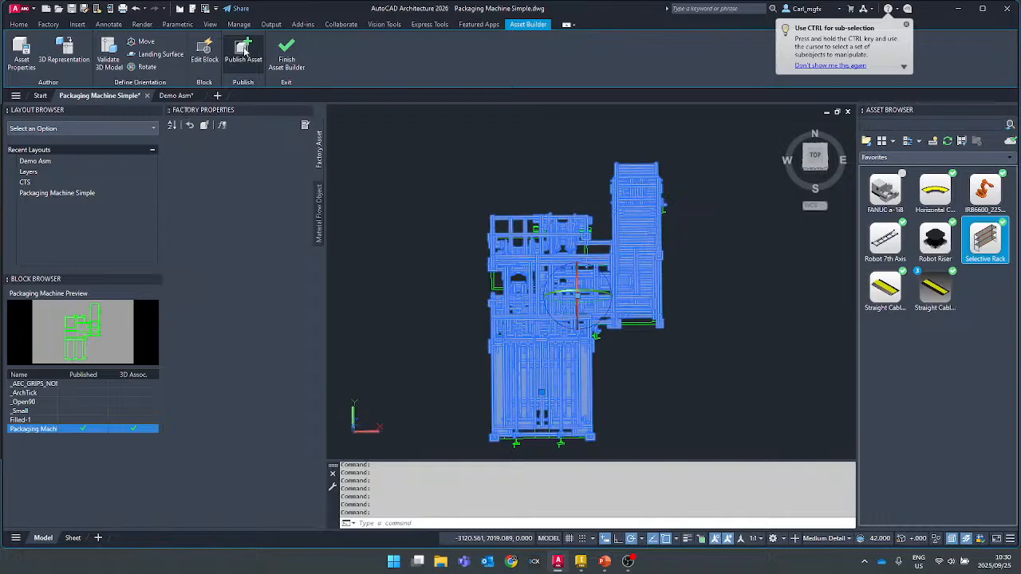
# - Publish the asset as Packaging Machine to the local User Assets category Packaging Machine with Replace Blocks enabled, overwriting the existing asset
pyautogui.click(241, 55)
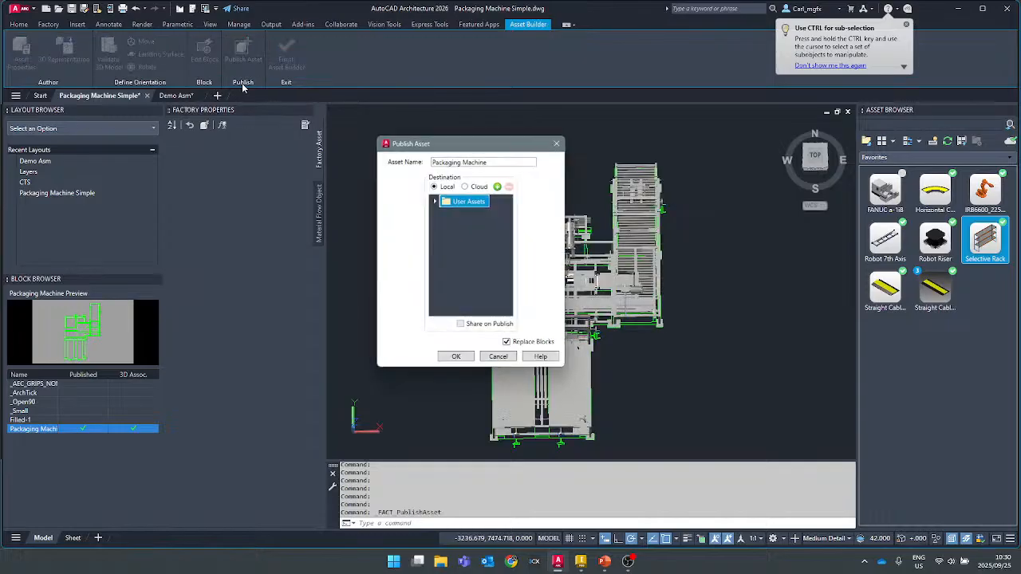
pyautogui.moveTo(425, 143); pyautogui.dragTo(438, 136)
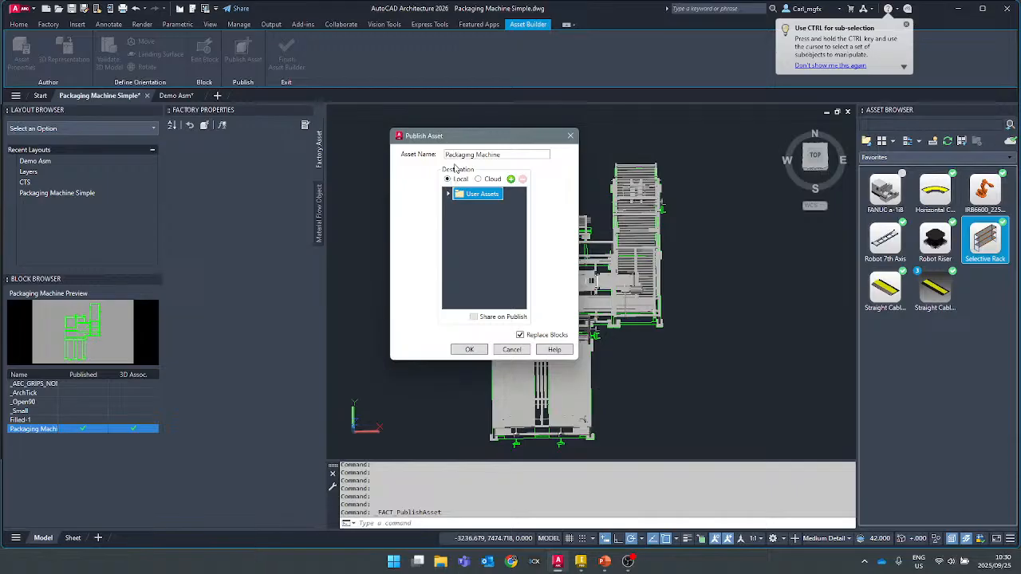
pyautogui.moveTo(502, 154); pyautogui.dragTo(406, 154)
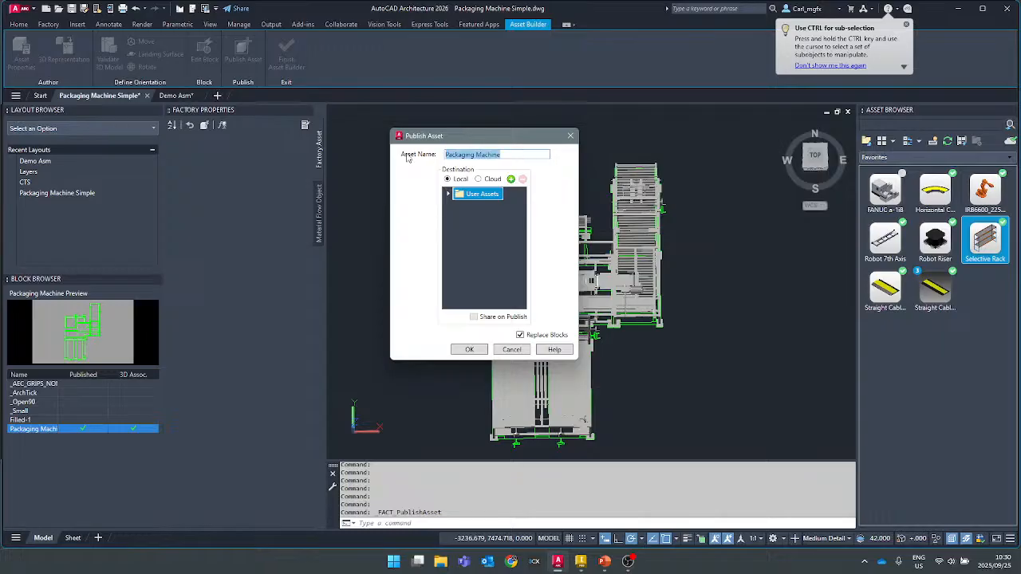
pyautogui.click(446, 194)
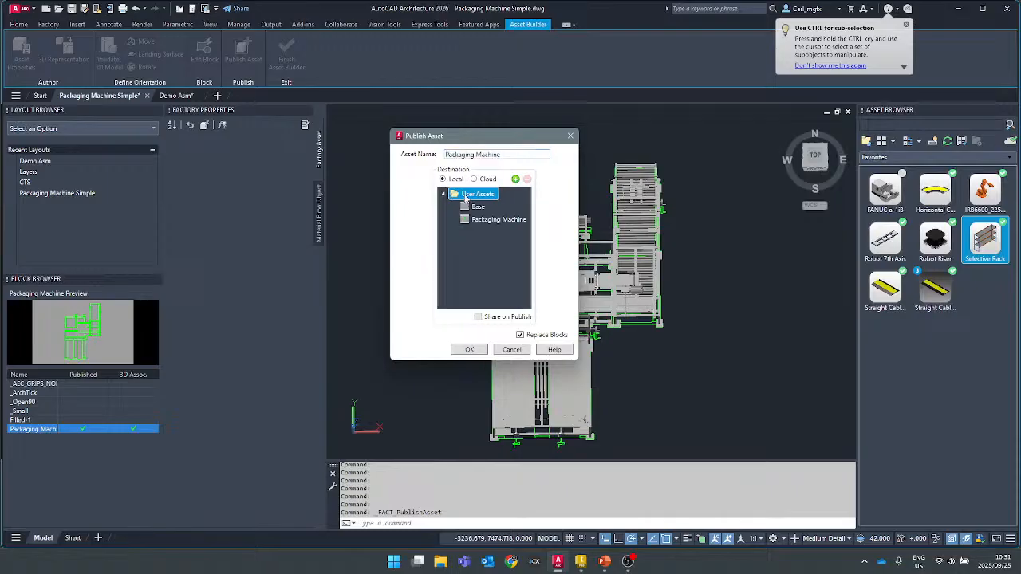
pyautogui.click(480, 223)
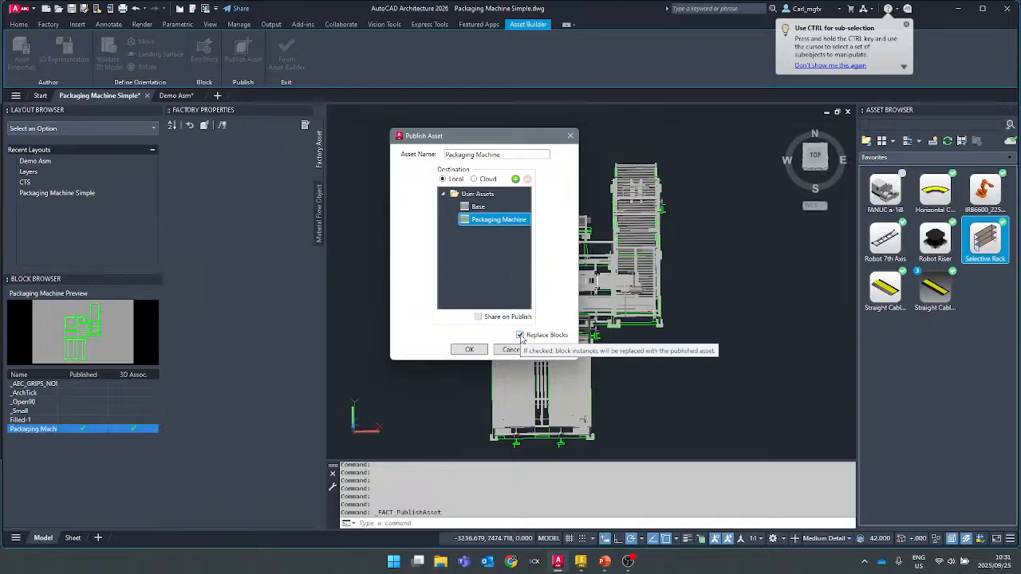
pyautogui.click(468, 351)
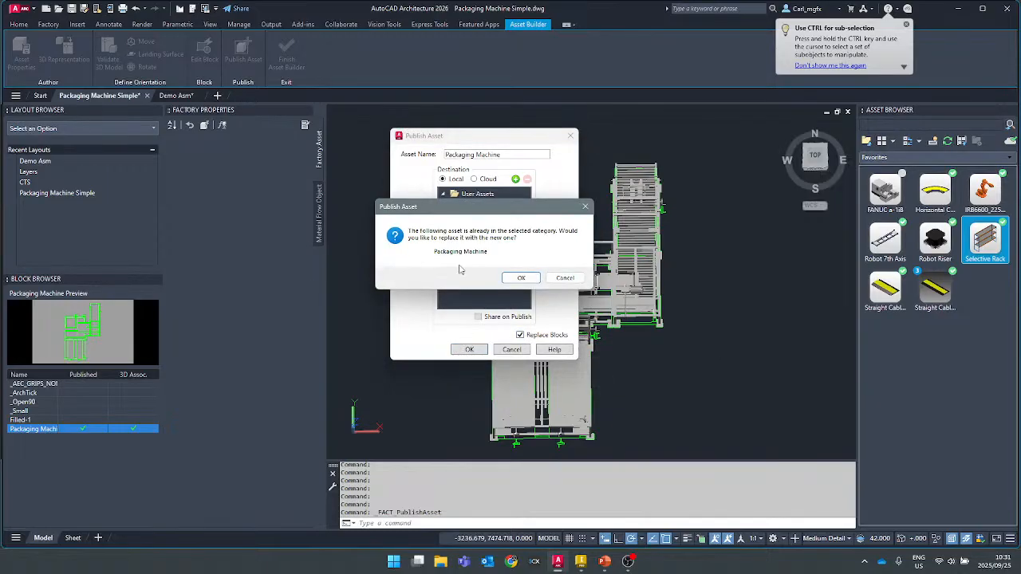
pyautogui.click(520, 278)
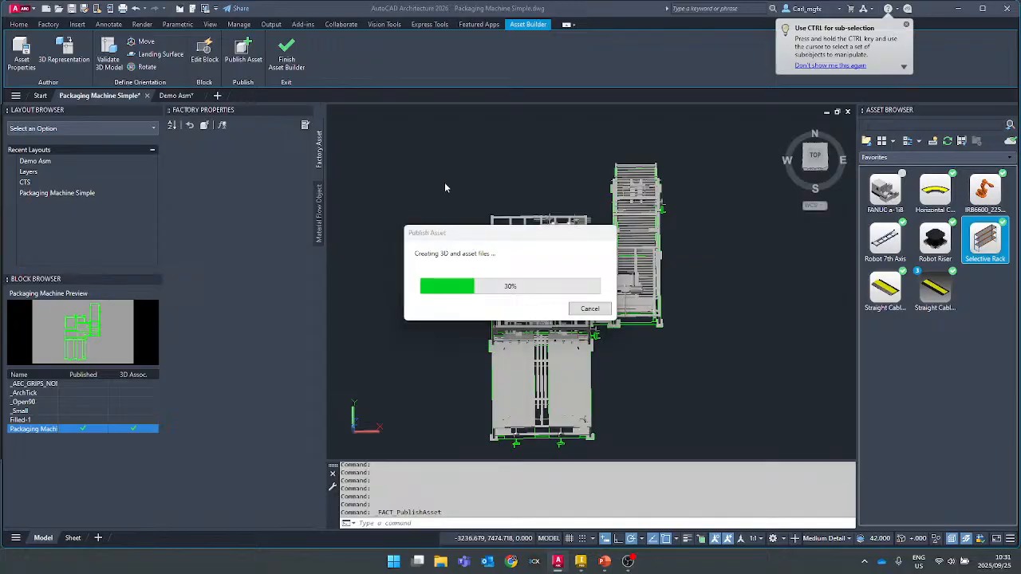
# - Switch to the PowerPoint slide show
pyautogui.hotkey('alt', 'Tab')
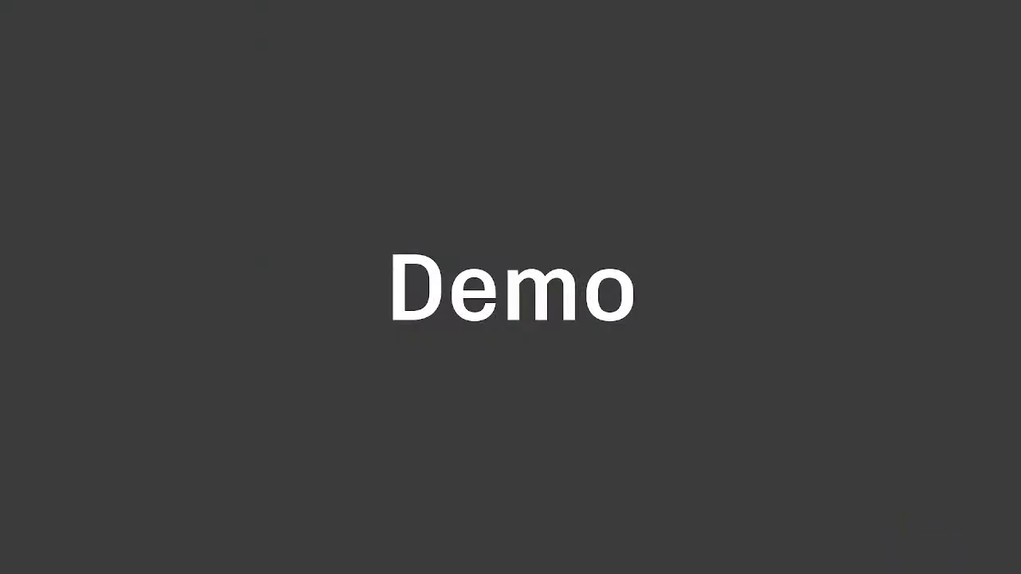
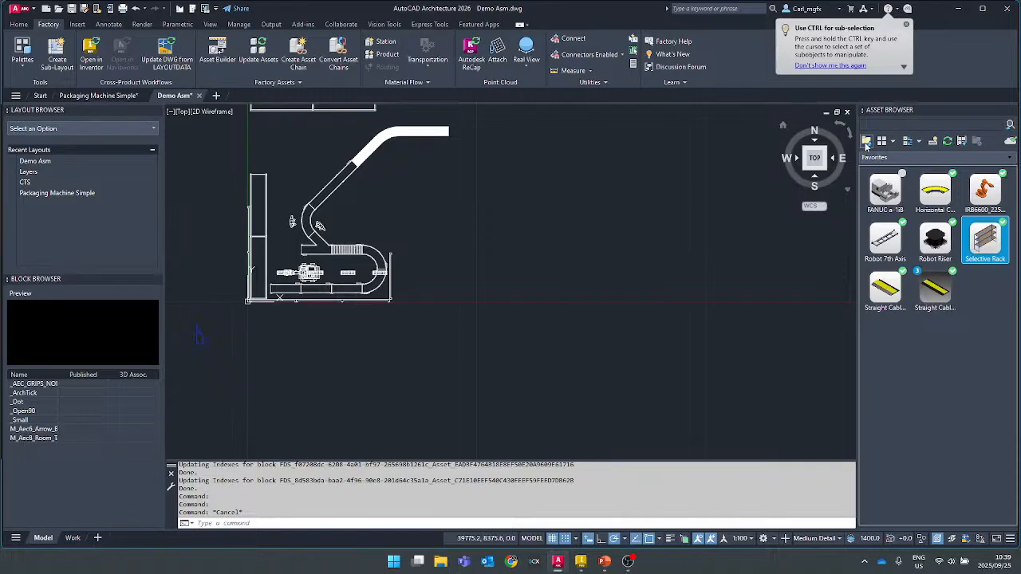
# - Place one Packaging Machine asset from User Assets in the open area southeast of the conveyor line, with no rotation
pyautogui.click(866, 143)
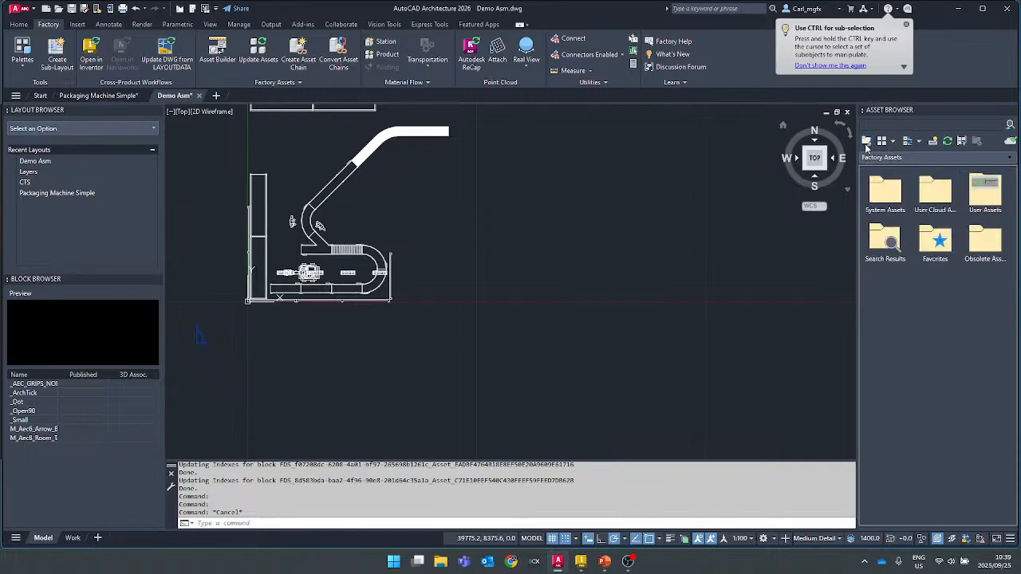
pyautogui.doubleClick(936, 253)
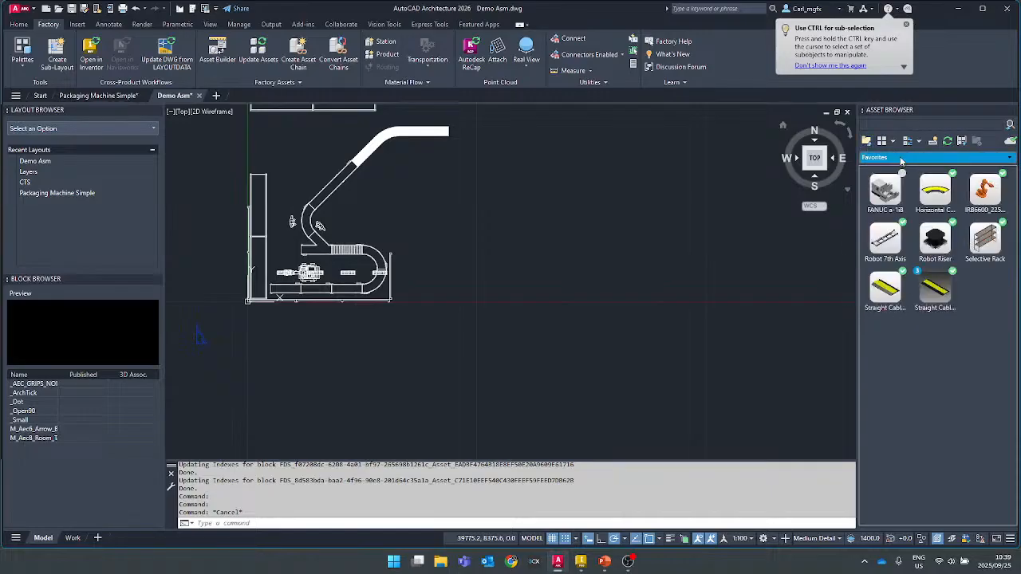
pyautogui.click(866, 141)
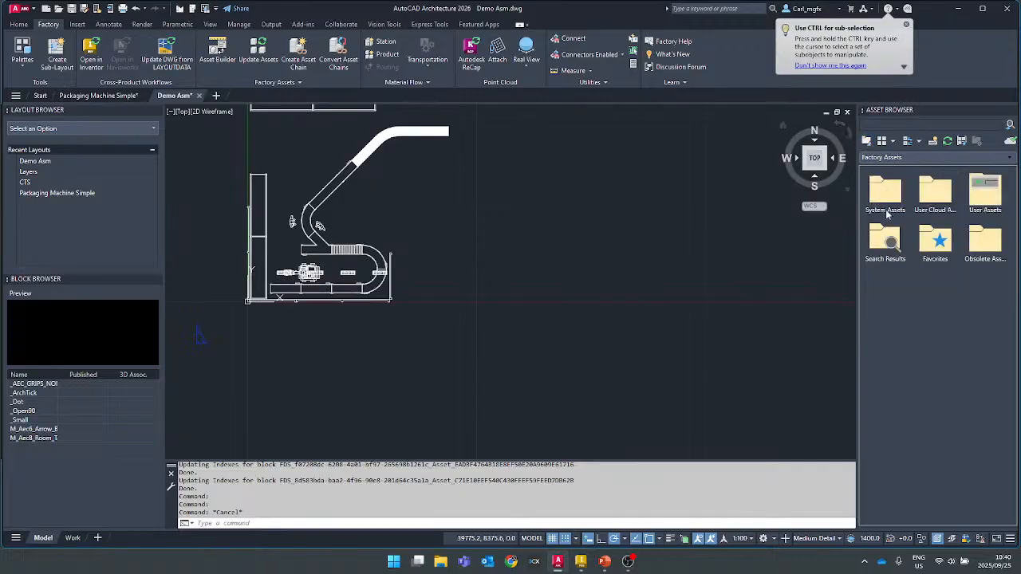
pyautogui.doubleClick(983, 192)
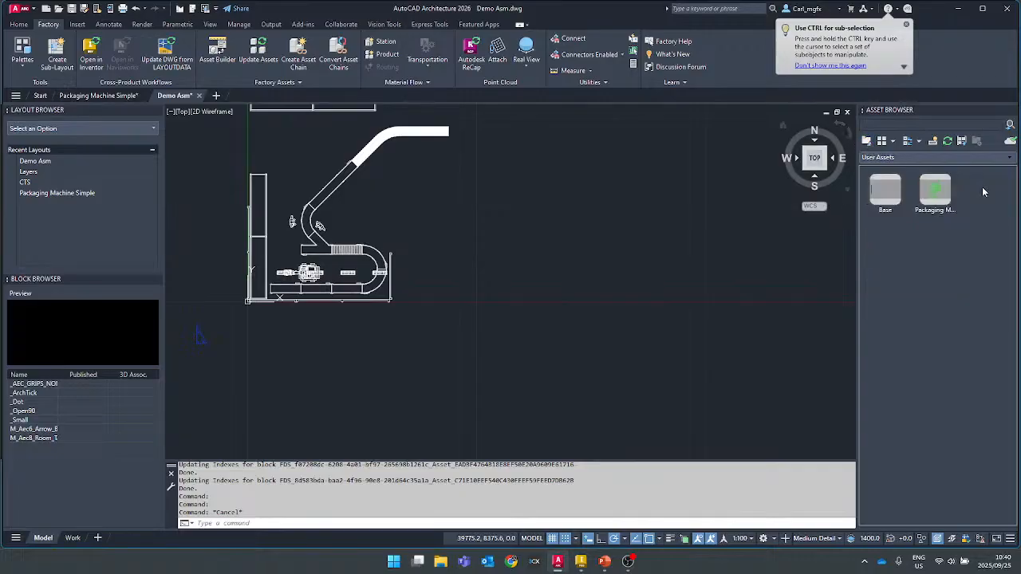
pyautogui.click(933, 191)
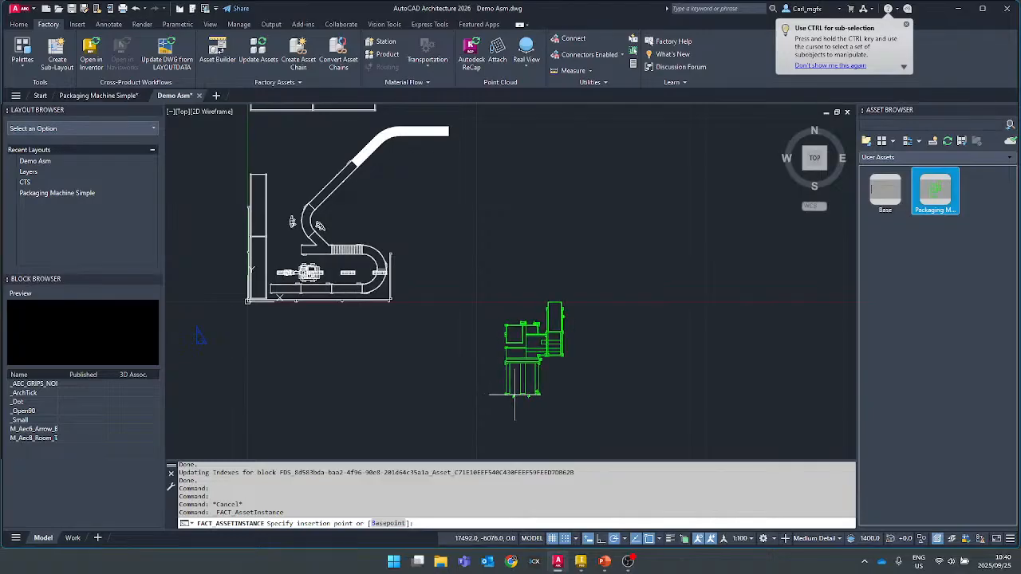
pyautogui.click(519, 396)
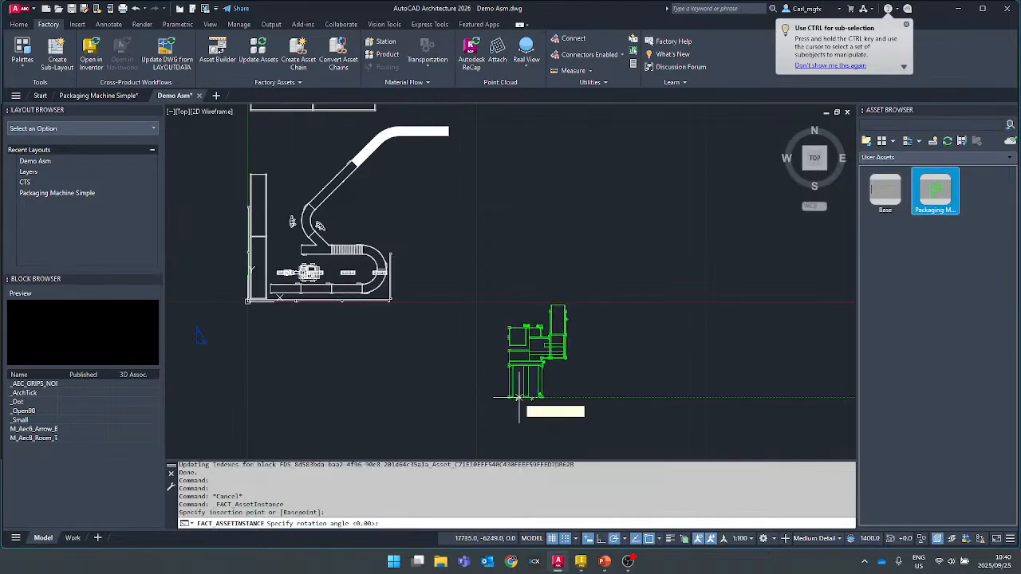
pyautogui.click(577, 396)
pyautogui.press('Escape')
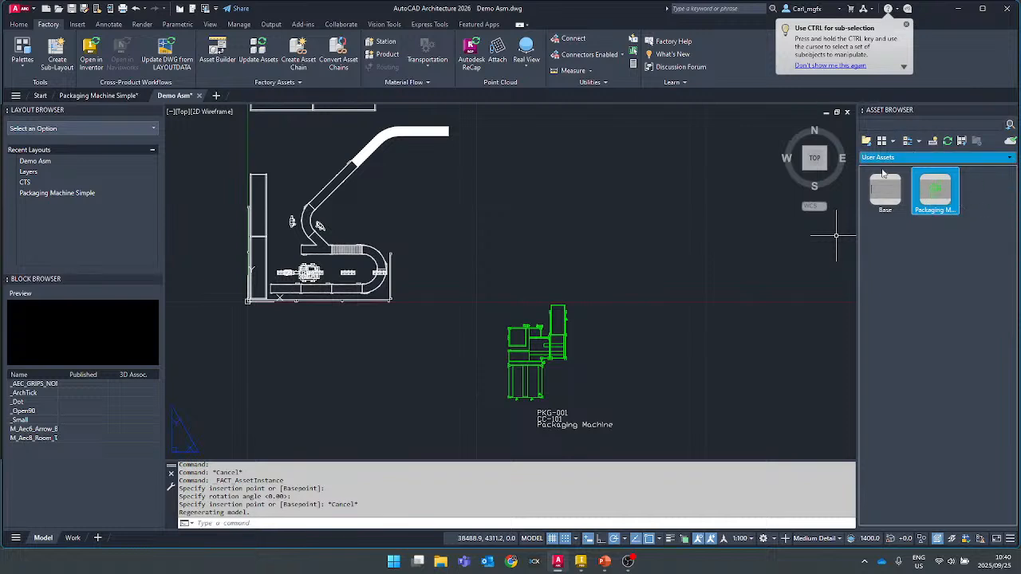
# - Examine the placed packaging machine's attribute labels and its position relative to the conveyor line
pyautogui.scroll(8, 527, 381)
pyautogui.scroll(-4, 527, 381)
pyautogui.moveTo(532, 378); pyautogui.dragTo(503, 222, button='middle')
pyautogui.scroll(2, 523, 303)
pyautogui.scroll(2, 711, 328)
pyautogui.moveTo(710, 328); pyautogui.dragTo(645, 296, button='middle')
pyautogui.moveTo(293, 284); pyautogui.dragTo(298, 280, button='middle')
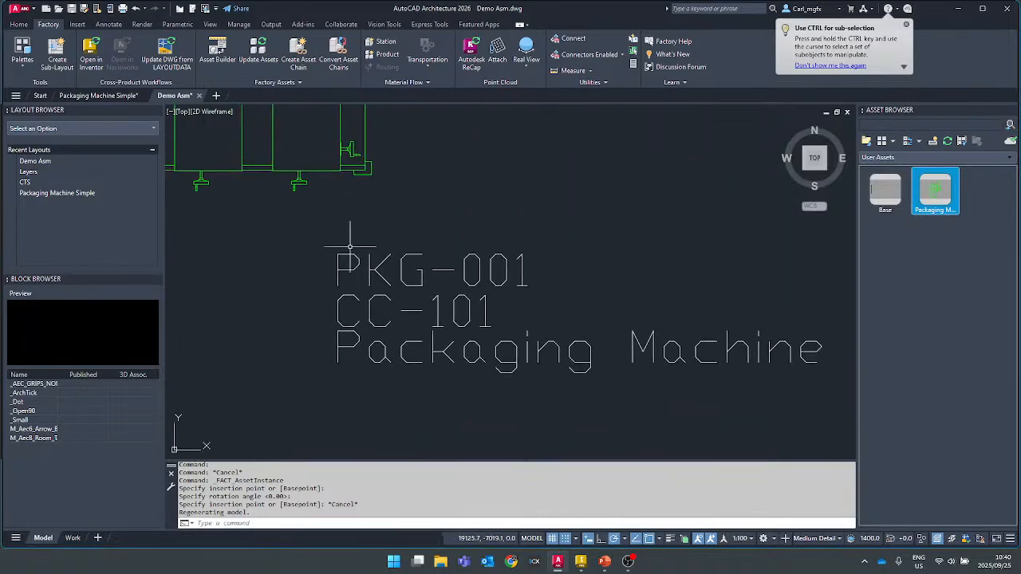
pyautogui.scroll(-2, 326, 285)
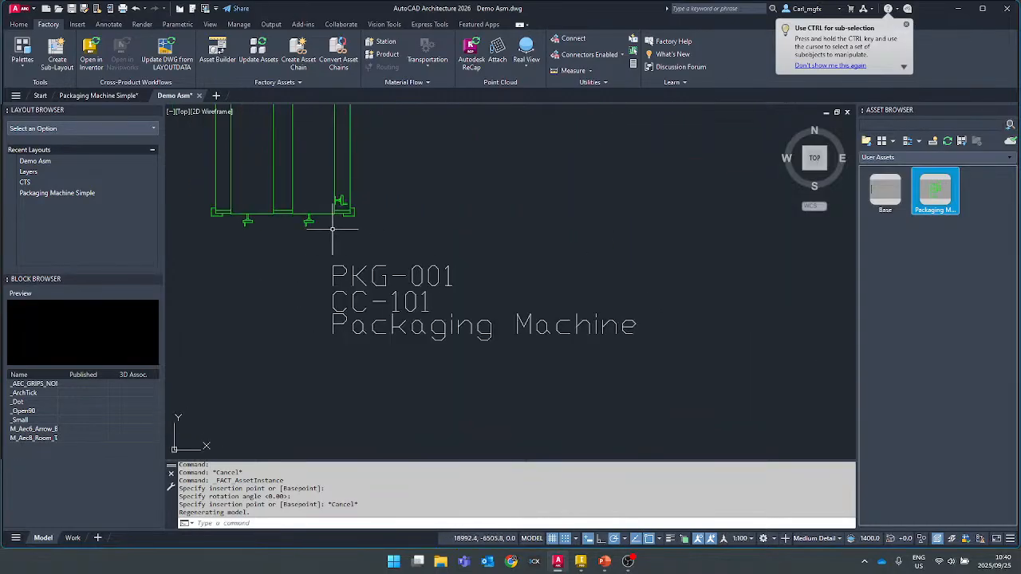
pyautogui.moveTo(334, 228); pyautogui.dragTo(517, 379, button='middle')
pyautogui.scroll(-2, 517, 379)
pyautogui.moveTo(499, 234); pyautogui.dragTo(532, 293, button='middle')
pyautogui.scroll(-2, 532, 291)
pyautogui.scroll(-2, 503, 205)
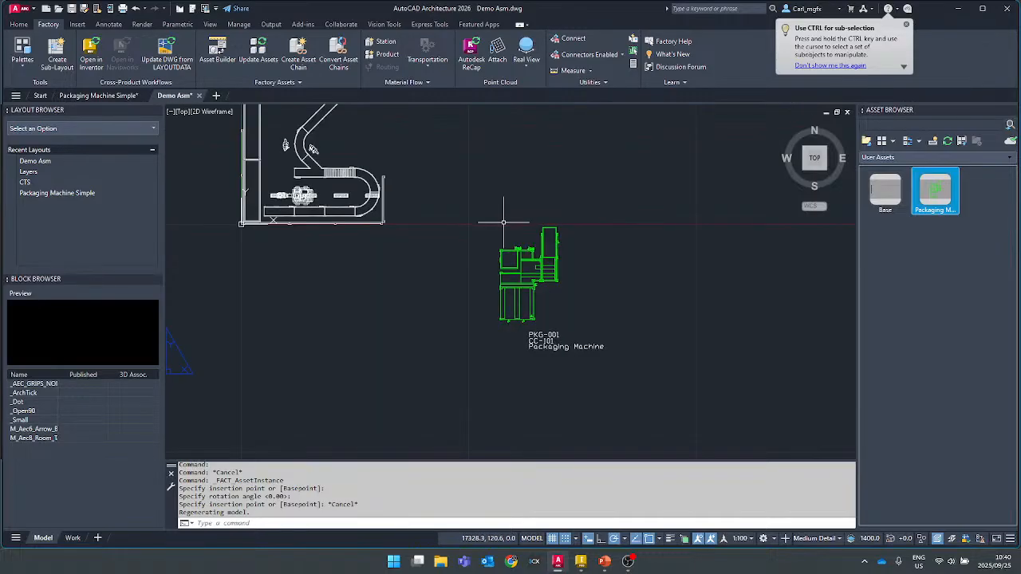
pyautogui.moveTo(473, 170)
pyautogui.mouseDown(button='middle')
pyautogui.moveTo(503, 264)
pyautogui.moveTo(523, 261)
pyautogui.mouseUp(button='middle')
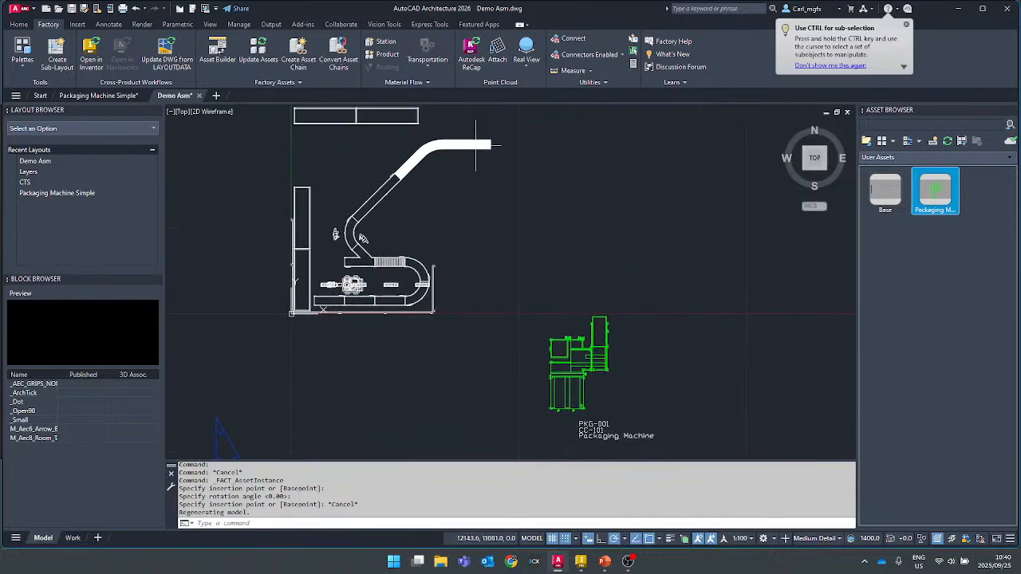
# - Draw a polyline from the wide conveyor path's end horizontally, then straight down to the midpoint of the packaging machine's infeed edge
pyautogui.scroll(2, 475, 155)
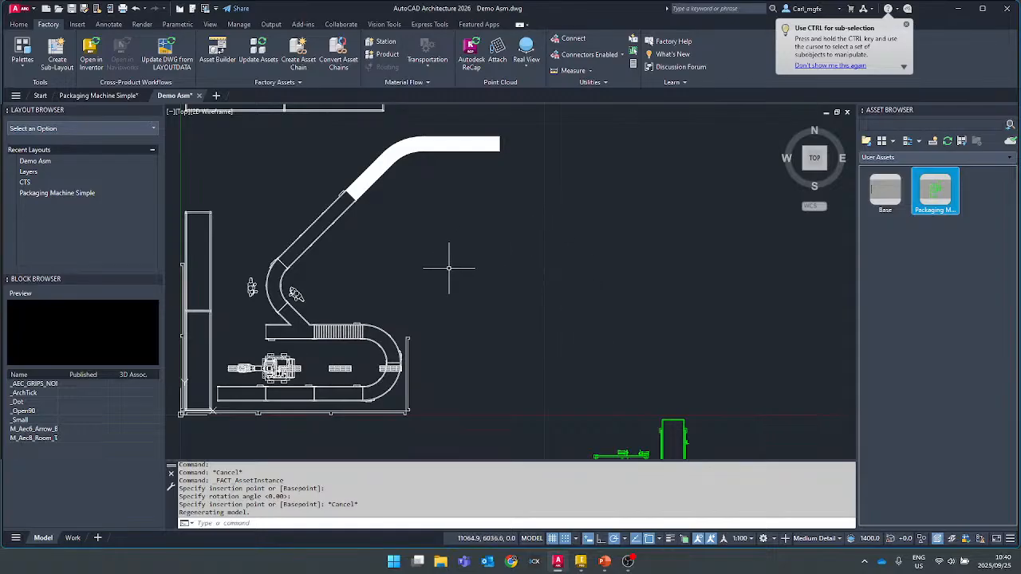
pyautogui.write('n')
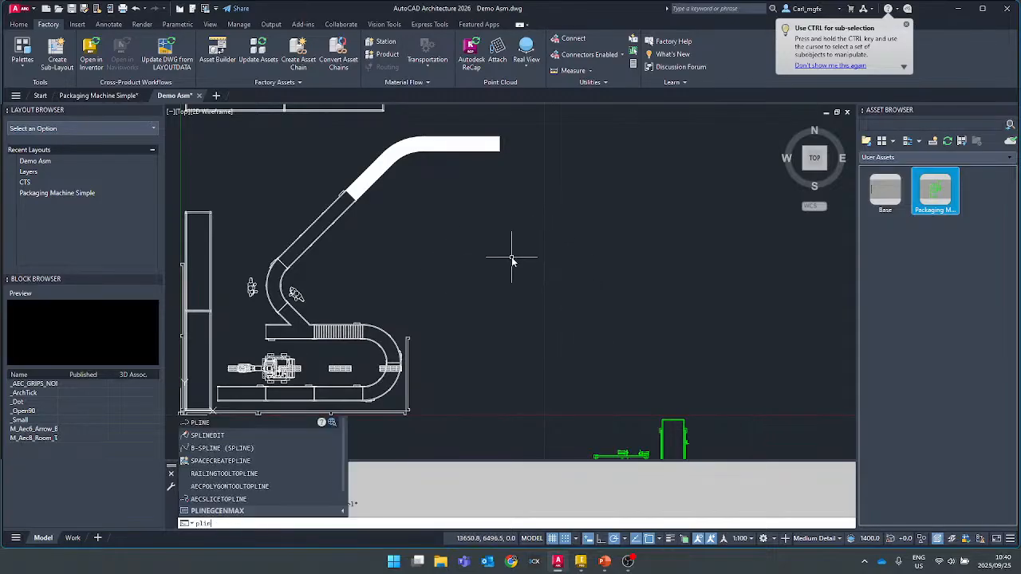
pyautogui.click(200, 424)
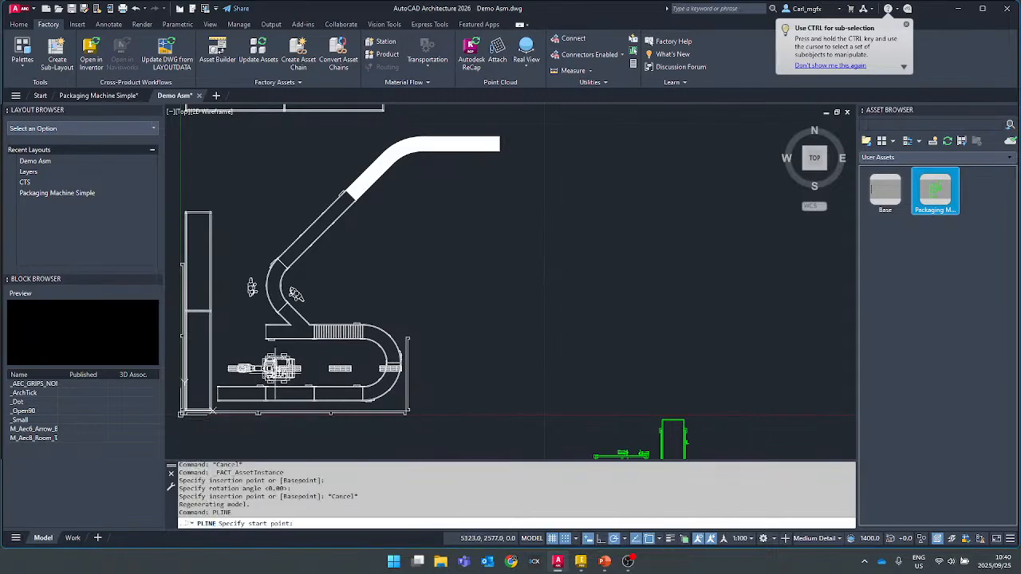
pyautogui.click(500, 143)
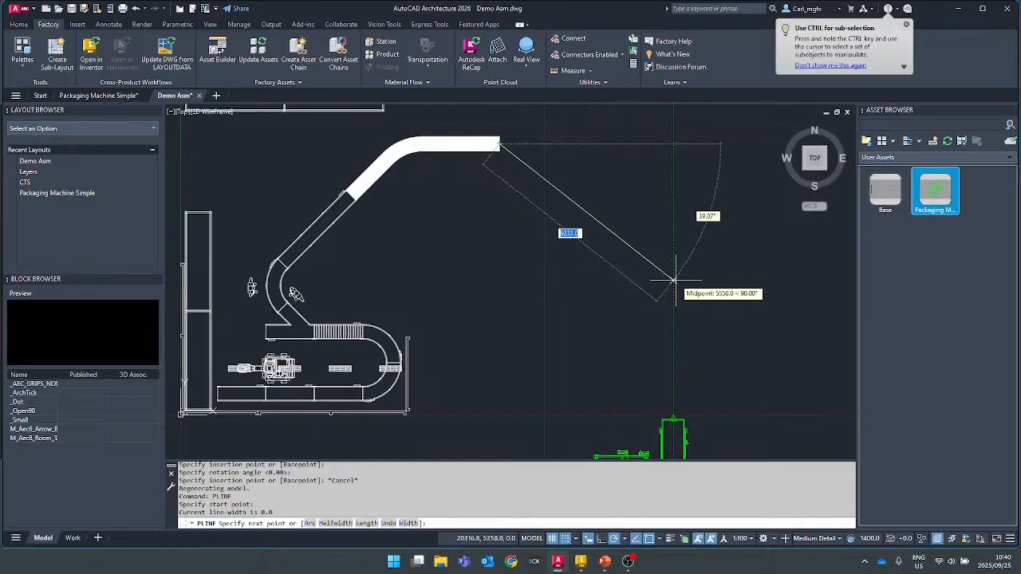
pyautogui.click(674, 143)
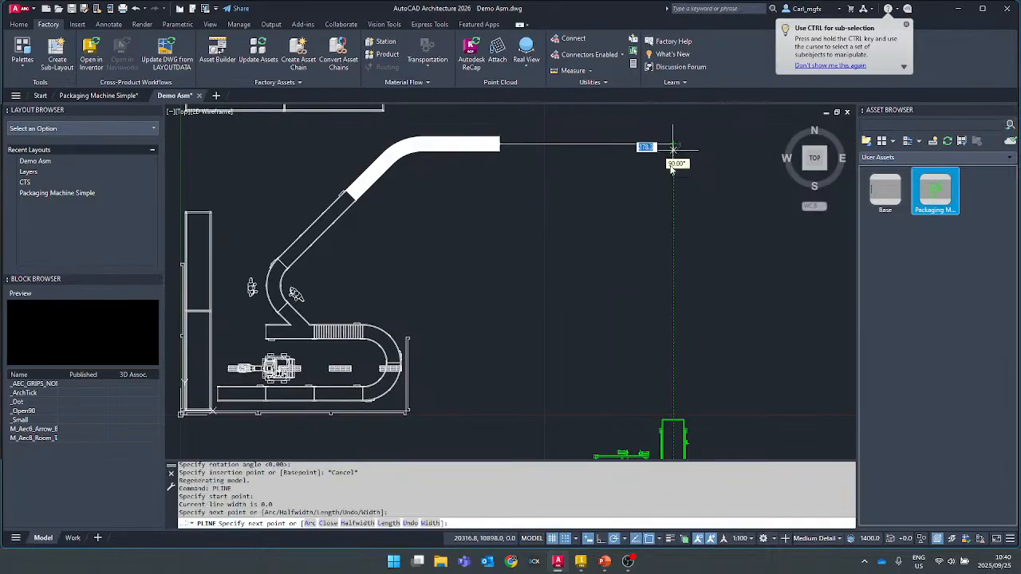
pyautogui.click(674, 419)
pyautogui.press('Escape')
pyautogui.click(687, 169)
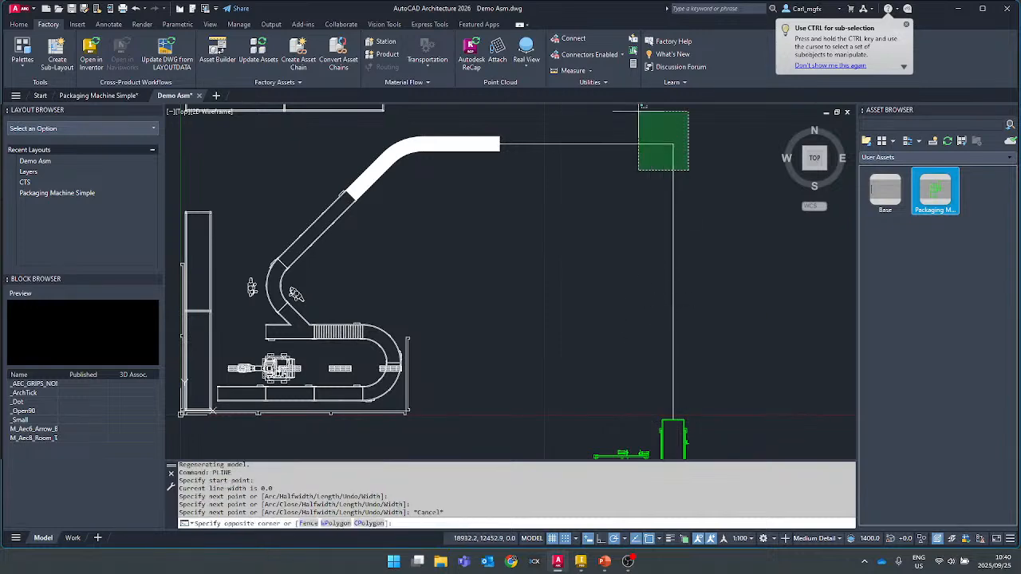
pyautogui.press('Escape')
pyautogui.moveTo(662, 217); pyautogui.dragTo(638, 196, button='middle')
pyautogui.scroll(-2, 638, 196)
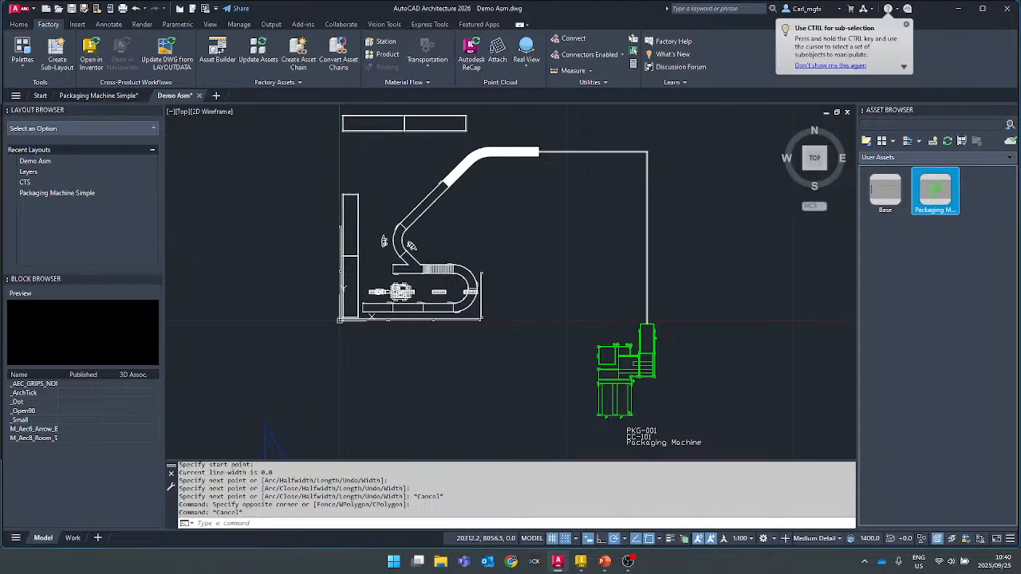
pyautogui.moveTo(660, 156); pyautogui.dragTo(688, 205, button='middle')
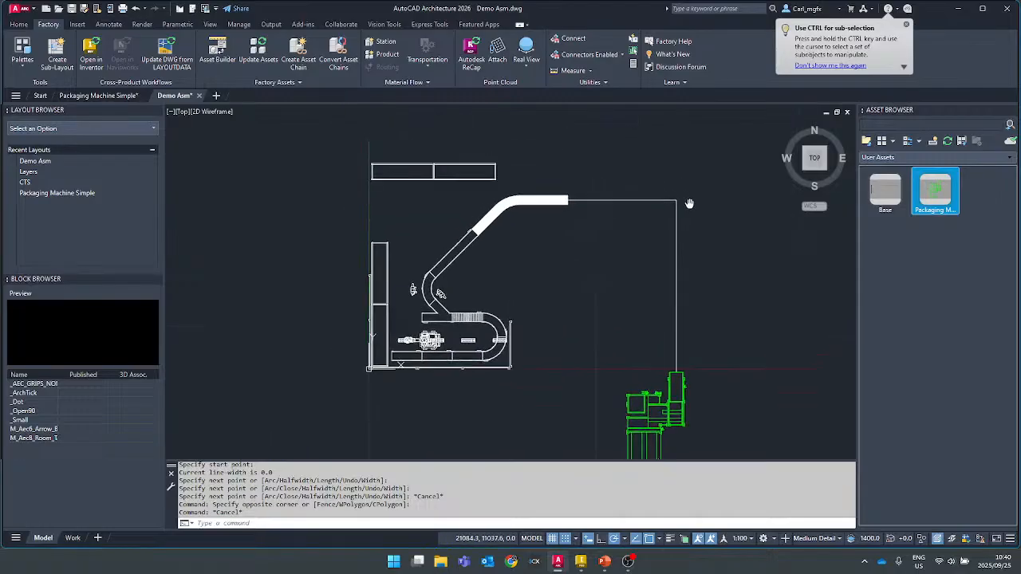
pyautogui.click(690, 213)
pyautogui.click(663, 189)
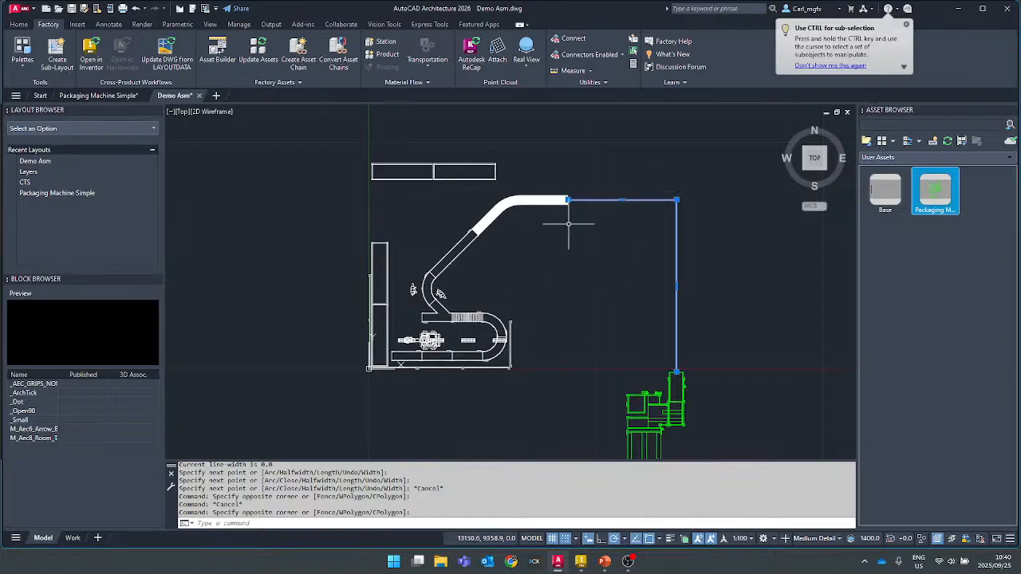
pyautogui.scroll(2, 552, 221)
pyautogui.press('Escape')
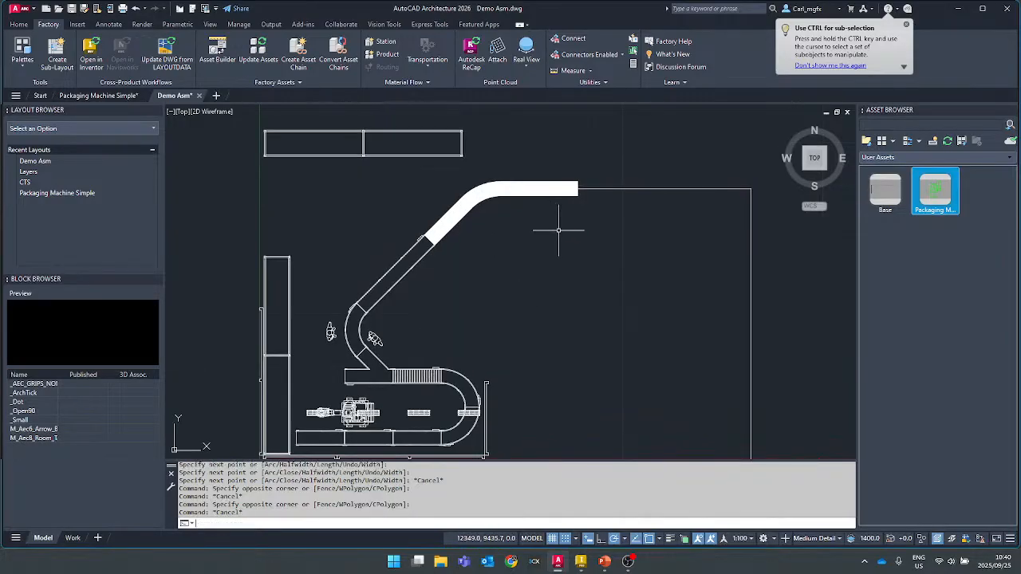
# - Join the new polyline with the existing wide conveyor path into one polyline
pyautogui.write('j')
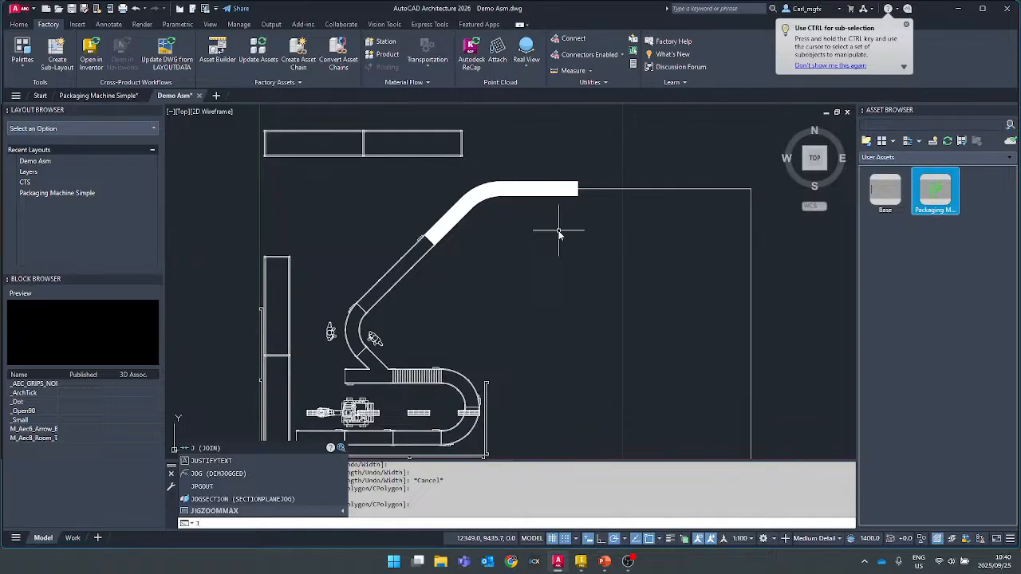
pyautogui.press('Return')
pyautogui.click(558, 230)
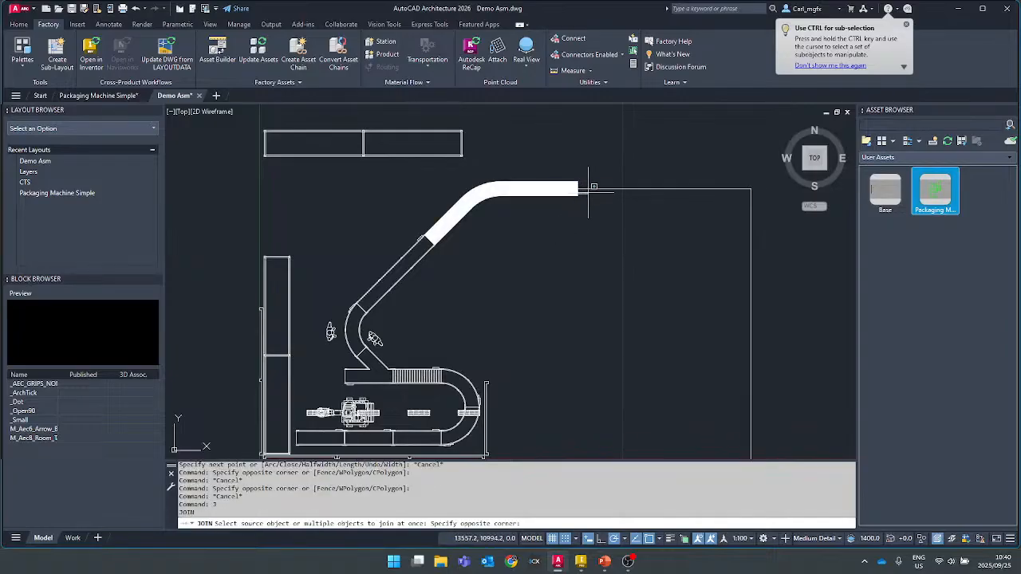
pyautogui.click(588, 188)
pyautogui.click(591, 188)
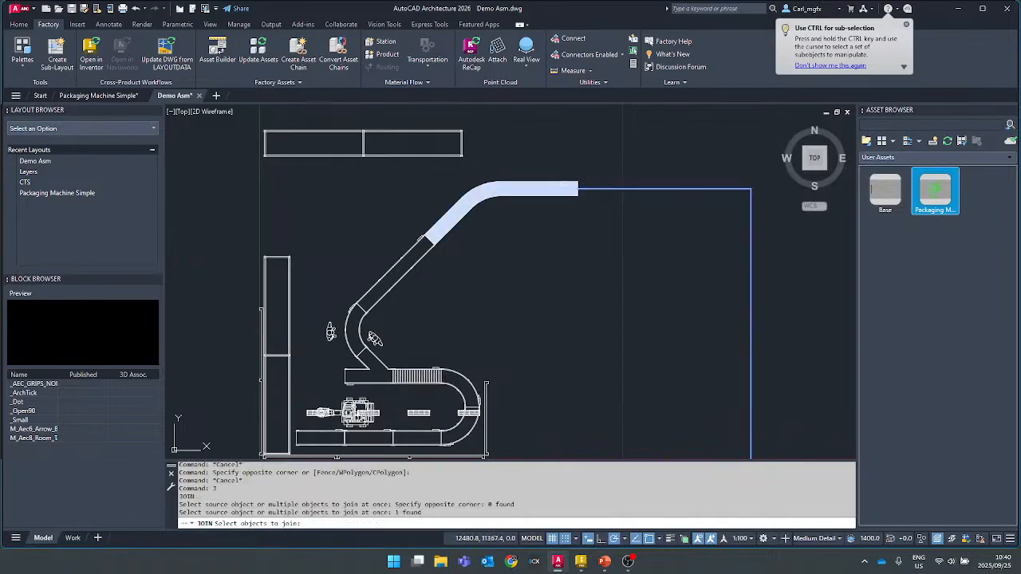
pyautogui.click(569, 177)
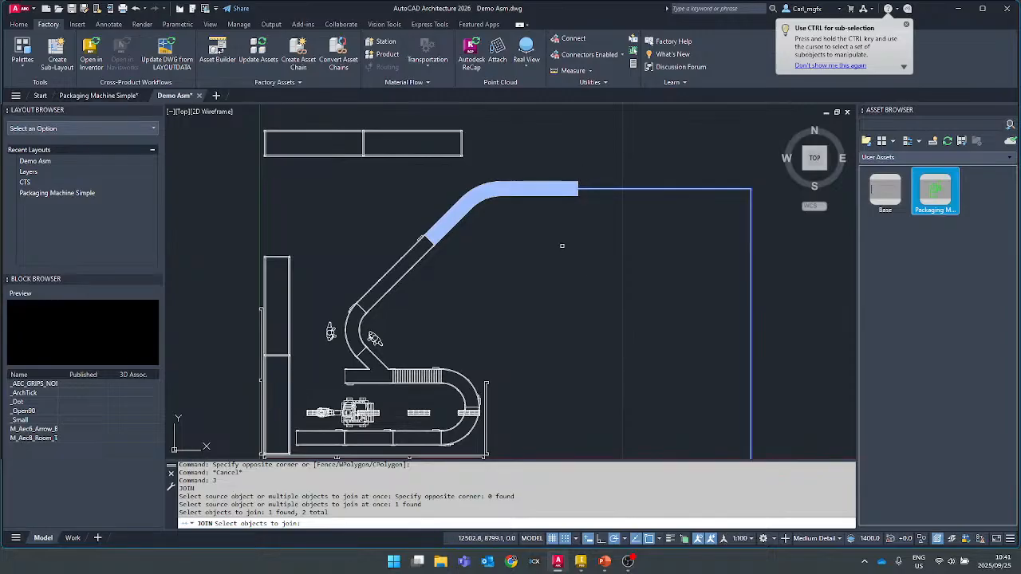
pyautogui.press('Return')
# - Edit the joined polyline to give all its segments a width of 600
pyautogui.click(587, 190)
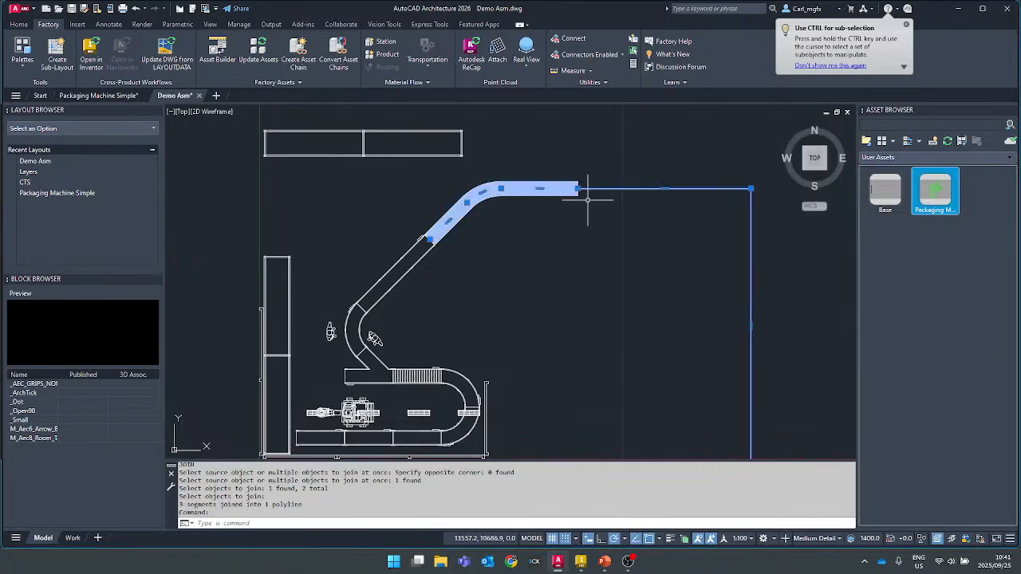
pyautogui.moveTo(611, 258)
pyautogui.mouseDown(button='middle')
pyautogui.moveTo(583, 221)
pyautogui.moveTo(536, 226)
pyautogui.mouseUp(button='middle')
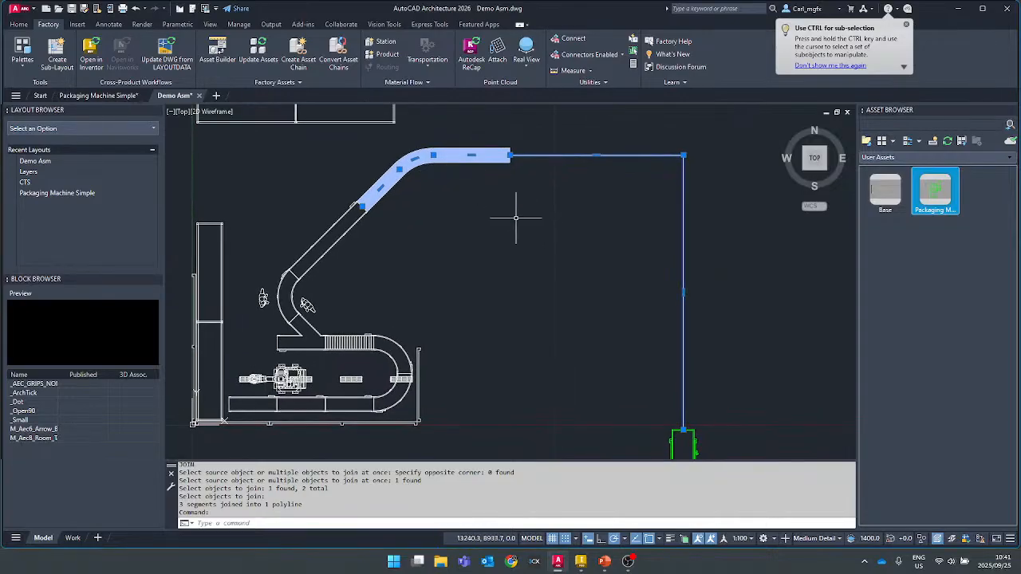
pyautogui.rightClick(457, 153)
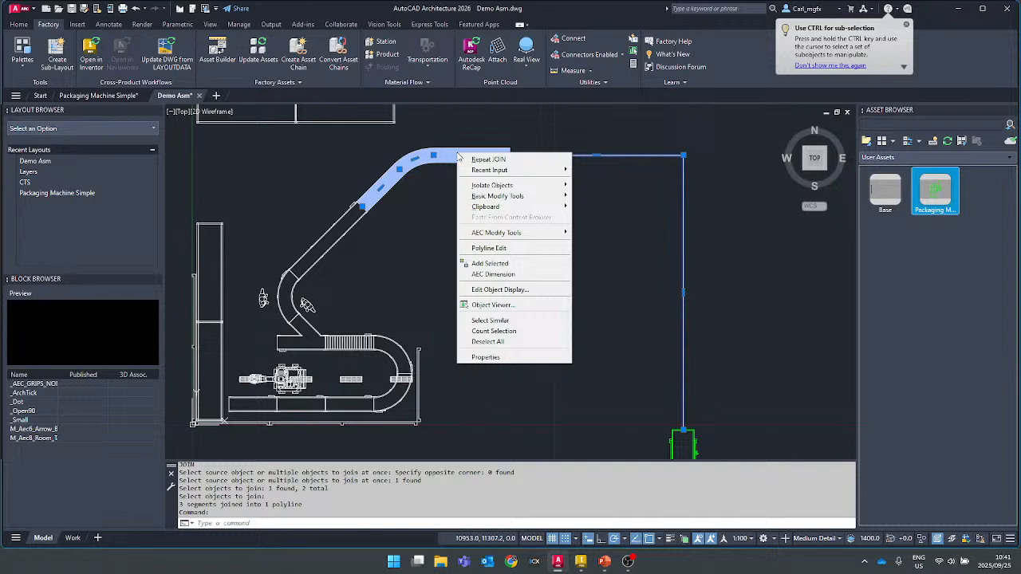
pyautogui.click(497, 249)
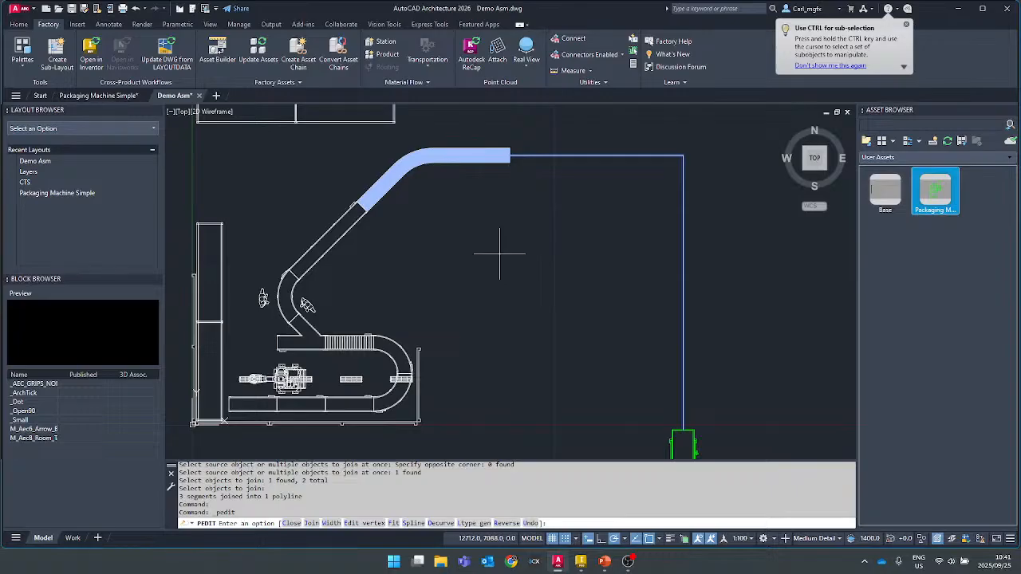
pyautogui.write('w')
pyautogui.press('Return')
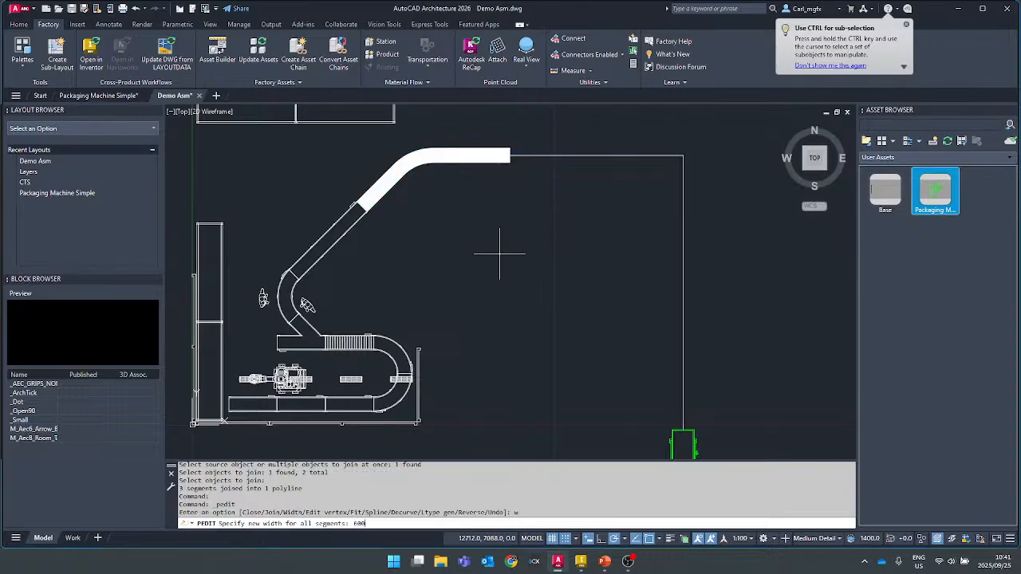
pyautogui.press('Return')
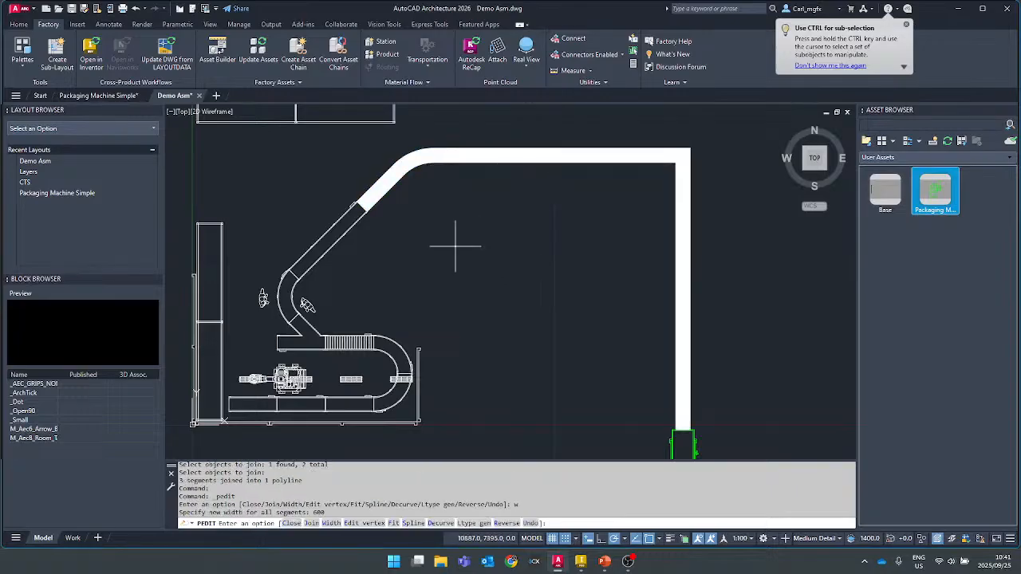
# - Browse the factory assets to System Assets, Conveyor, Belt
pyautogui.moveTo(558, 269)
pyautogui.mouseDown(button='middle')
pyautogui.moveTo(528, 186)
pyautogui.moveTo(534, 256)
pyautogui.mouseUp(button='middle')
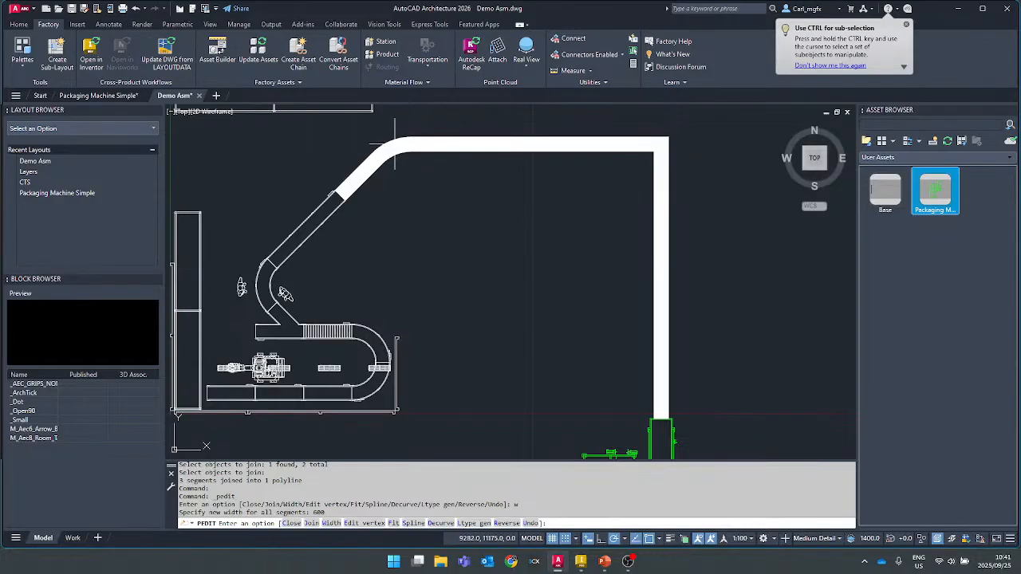
pyautogui.scroll(4, 394, 145)
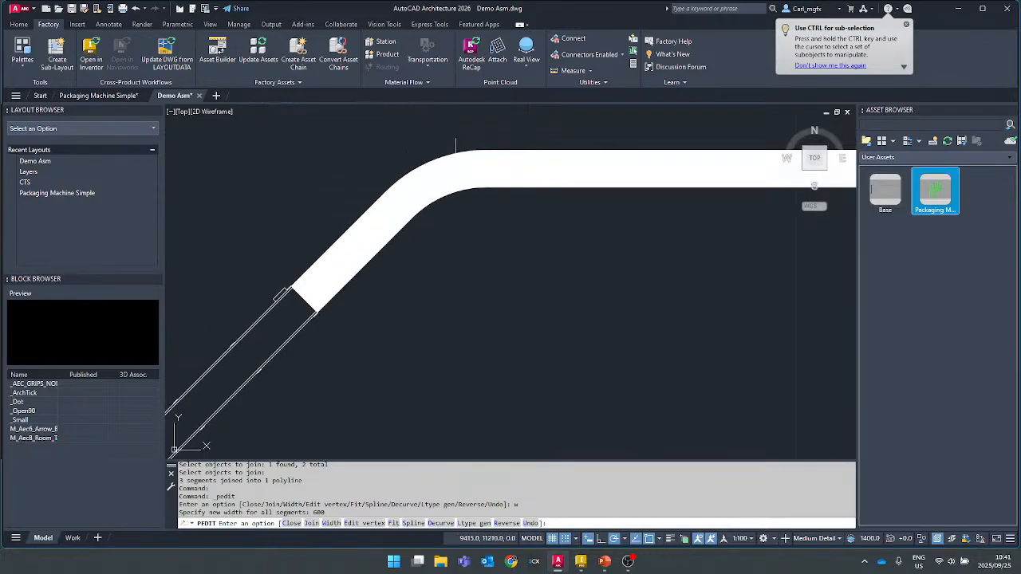
pyautogui.scroll(-6, 421, 173)
pyautogui.scroll(2, 415, 177)
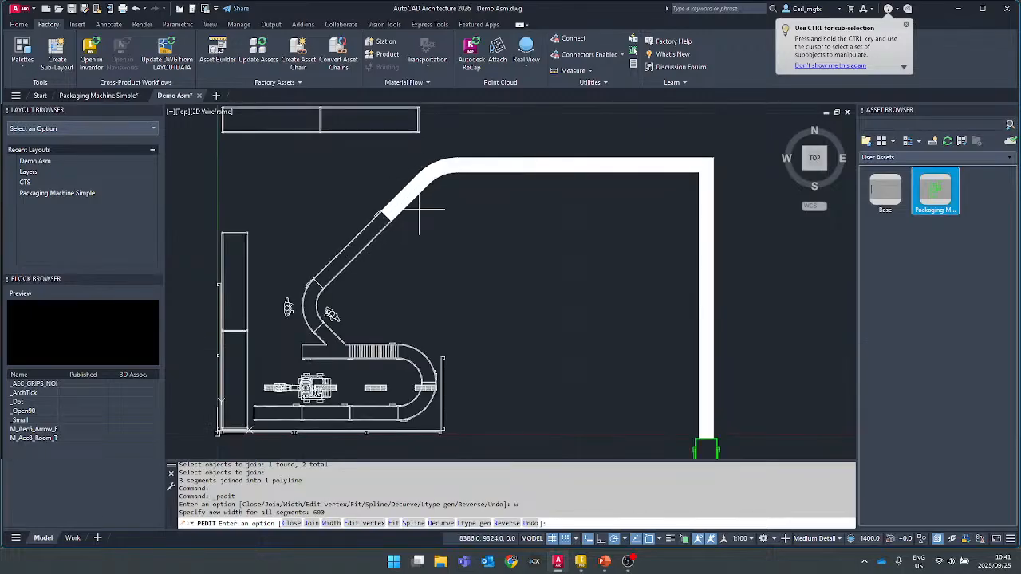
pyautogui.moveTo(428, 213); pyautogui.dragTo(449, 194, button='middle')
pyautogui.click(867, 140)
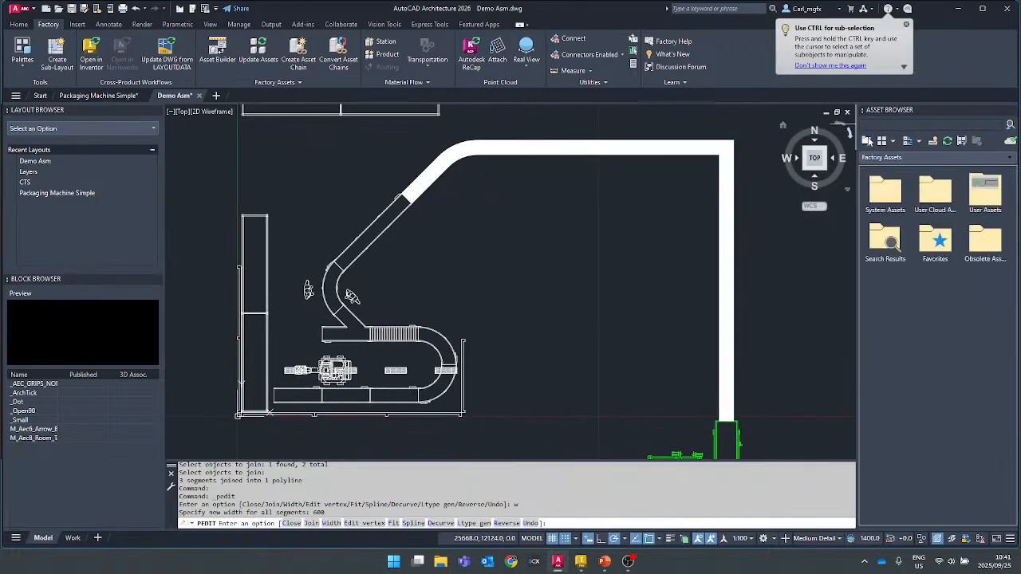
pyautogui.doubleClick(885, 191)
pyautogui.doubleClick(890, 246)
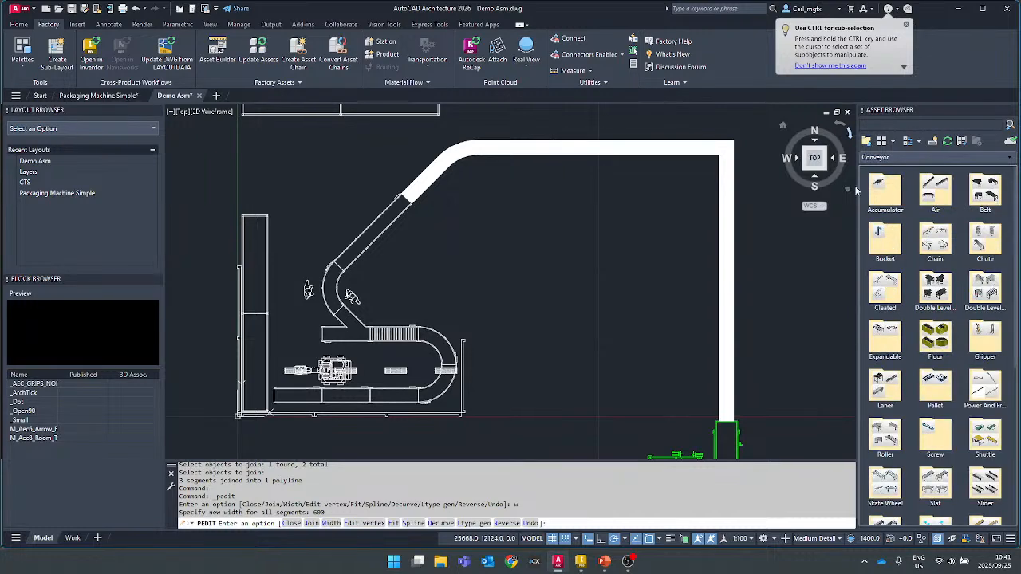
pyautogui.doubleClick(980, 192)
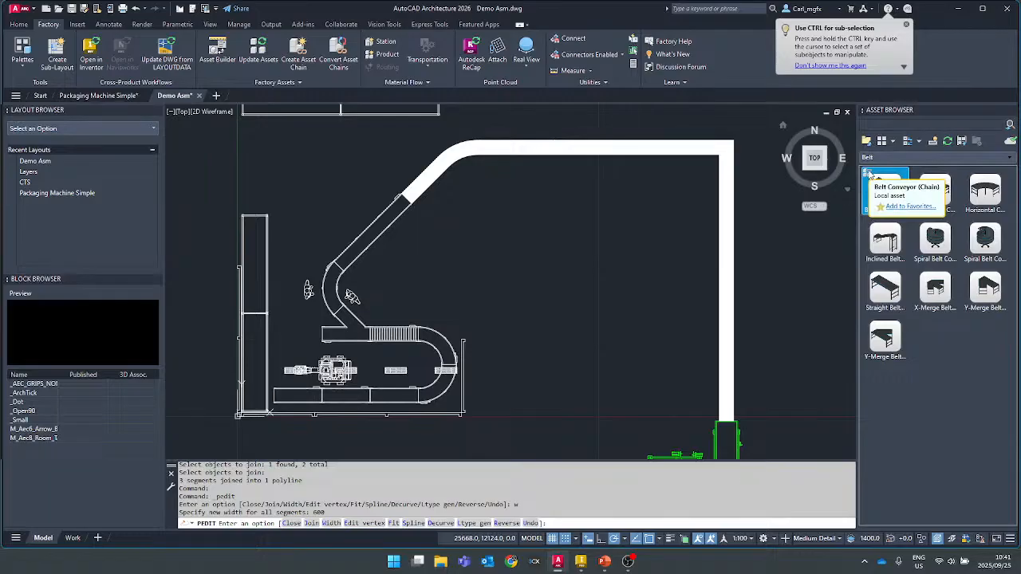
# - Draw a straight vertical Belt Conveyor (Chain) route about 6150 long in the open area enclosed by the wide conveyor path
pyautogui.click(882, 183)
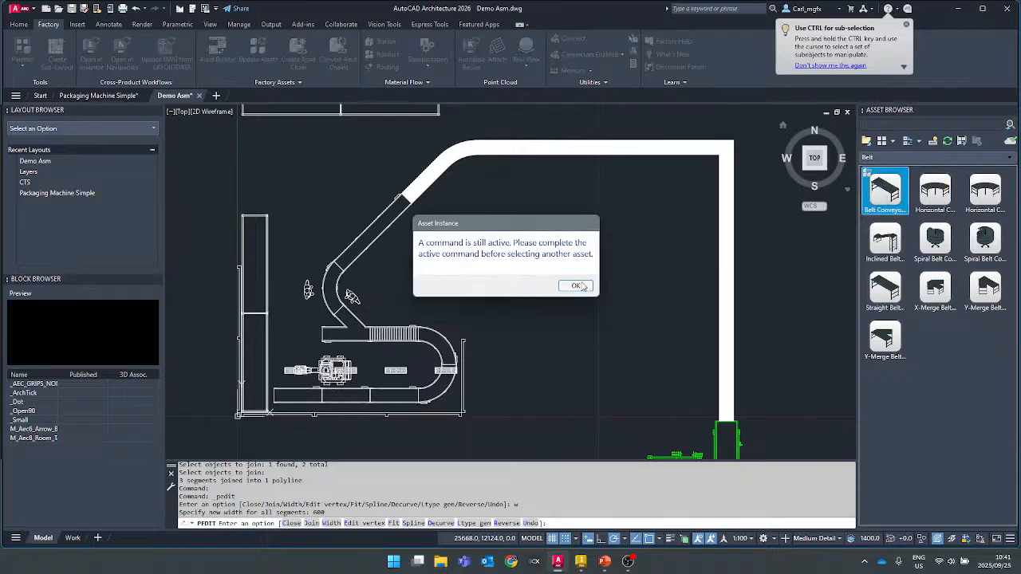
pyautogui.click(579, 286)
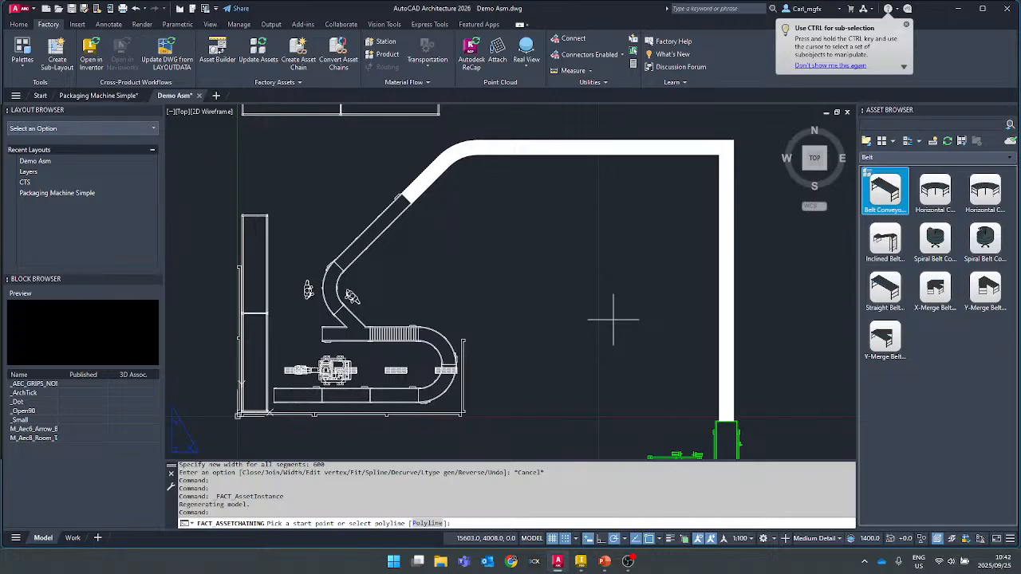
pyautogui.click(598, 405)
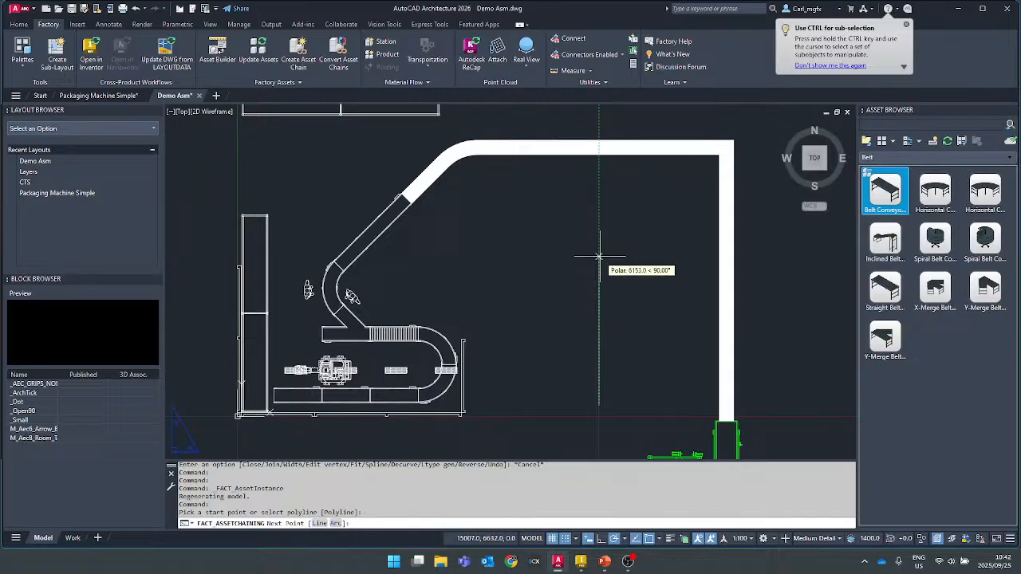
pyautogui.click(598, 257)
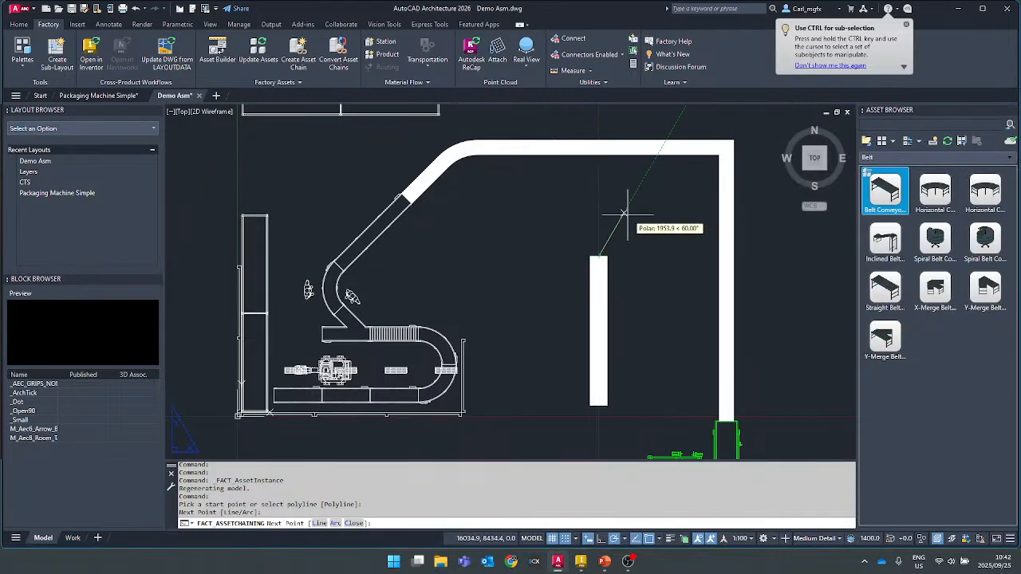
pyautogui.press('Escape')
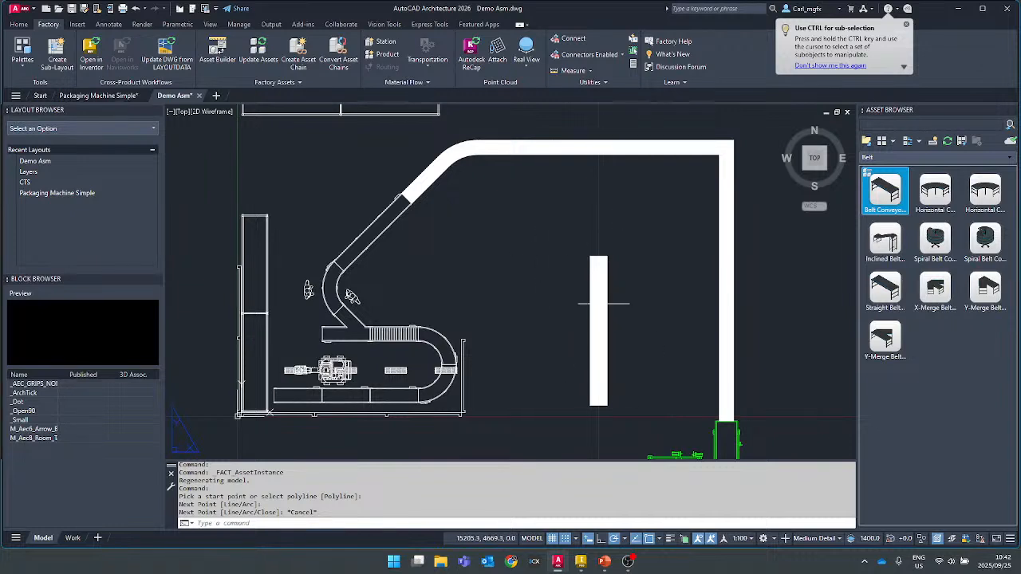
pyautogui.click(624, 306)
pyautogui.press('Escape')
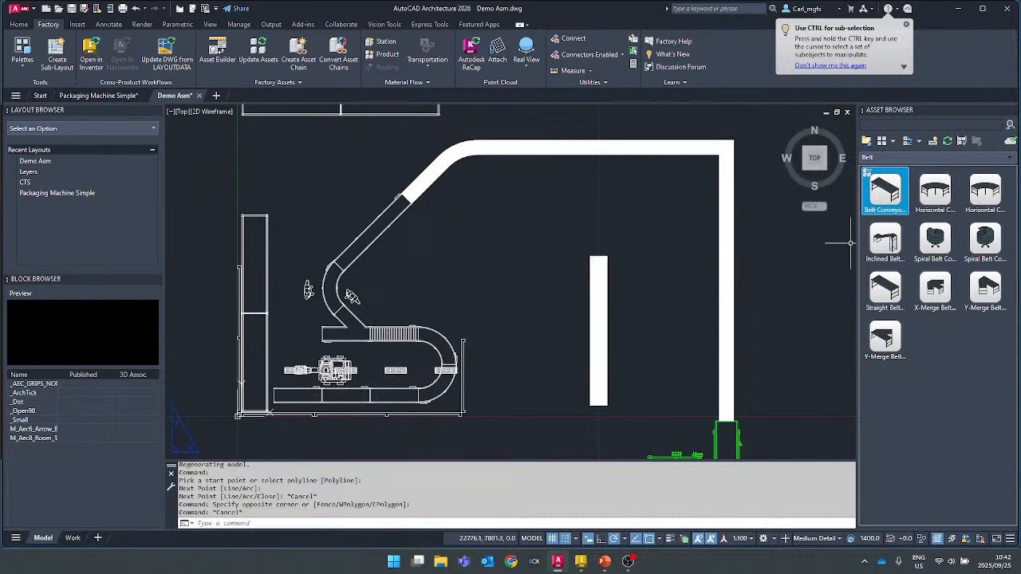
# - Convert the wide polyline leading to the packaging machine into a Belt Conveyor (Chain) route using the Polyline option
pyautogui.click(886, 192)
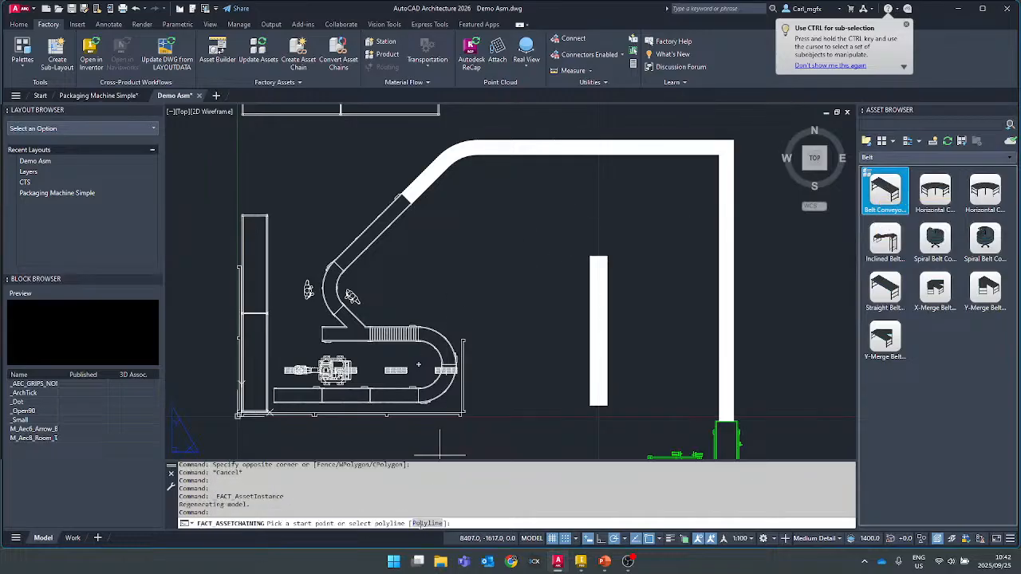
pyautogui.click(427, 523)
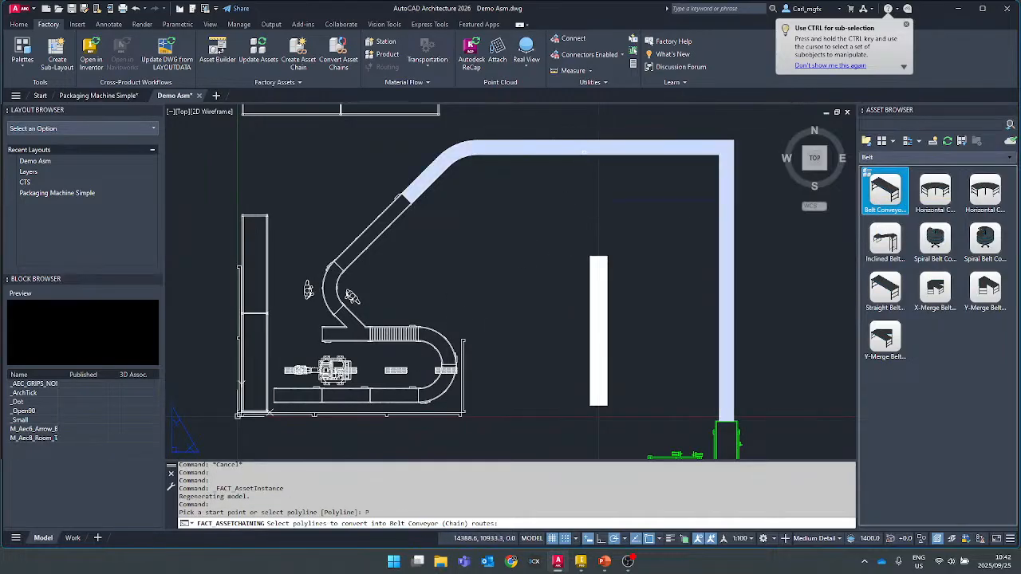
pyautogui.click(584, 151)
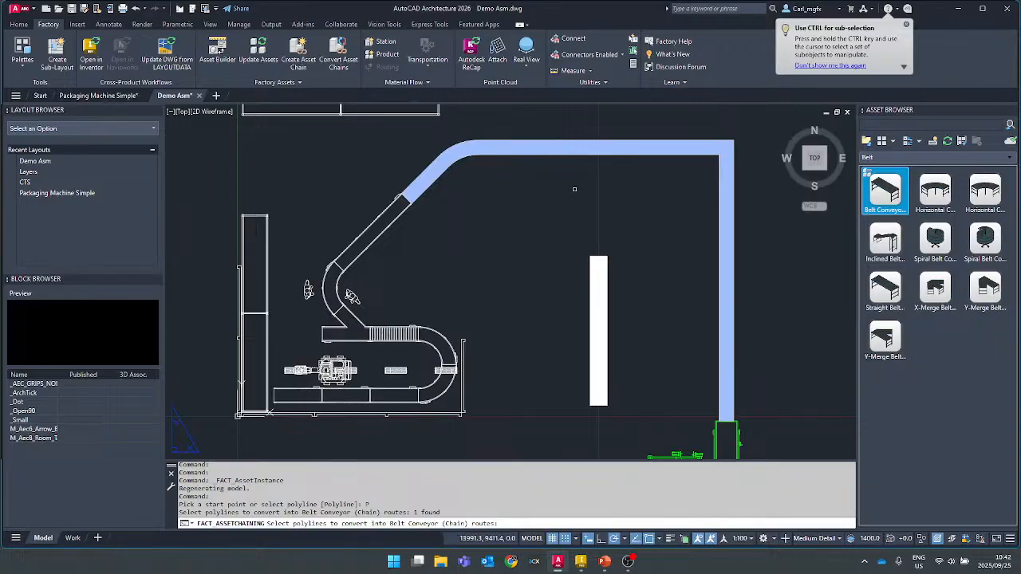
pyautogui.press('Return')
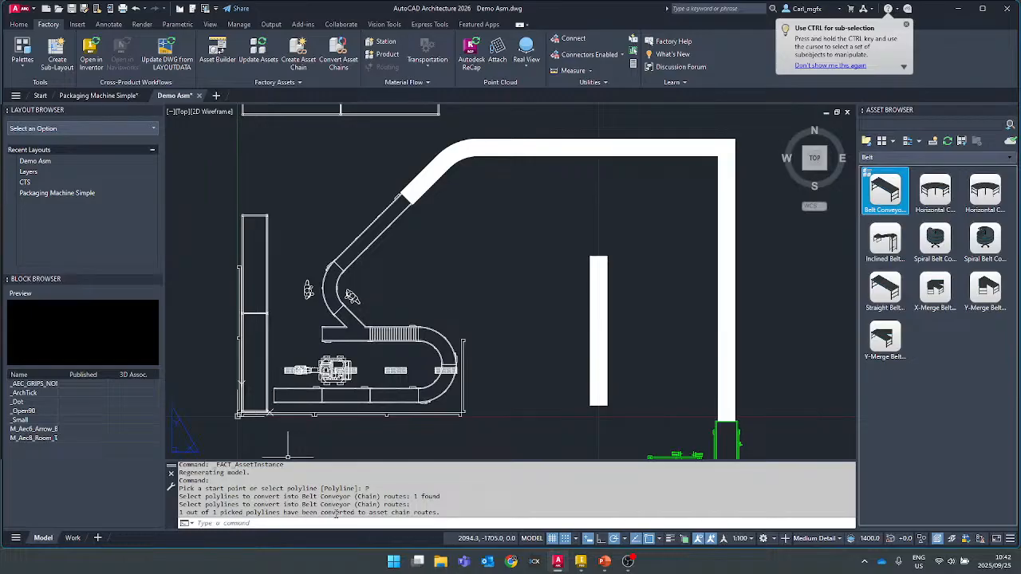
# - Check the factory properties of the converted route and of the short vertical route, and close them again
pyautogui.click(500, 149)
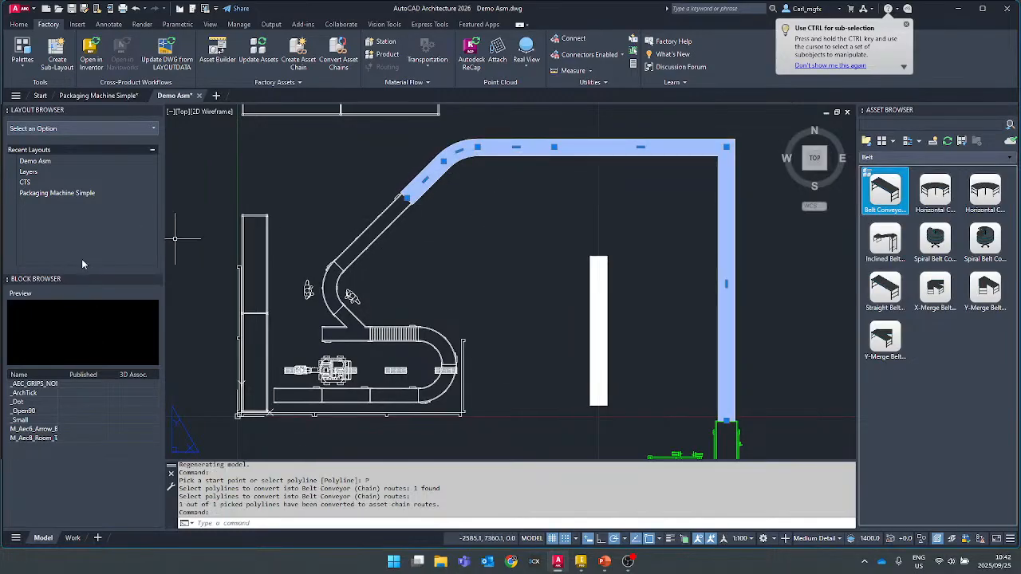
pyautogui.click(22, 56)
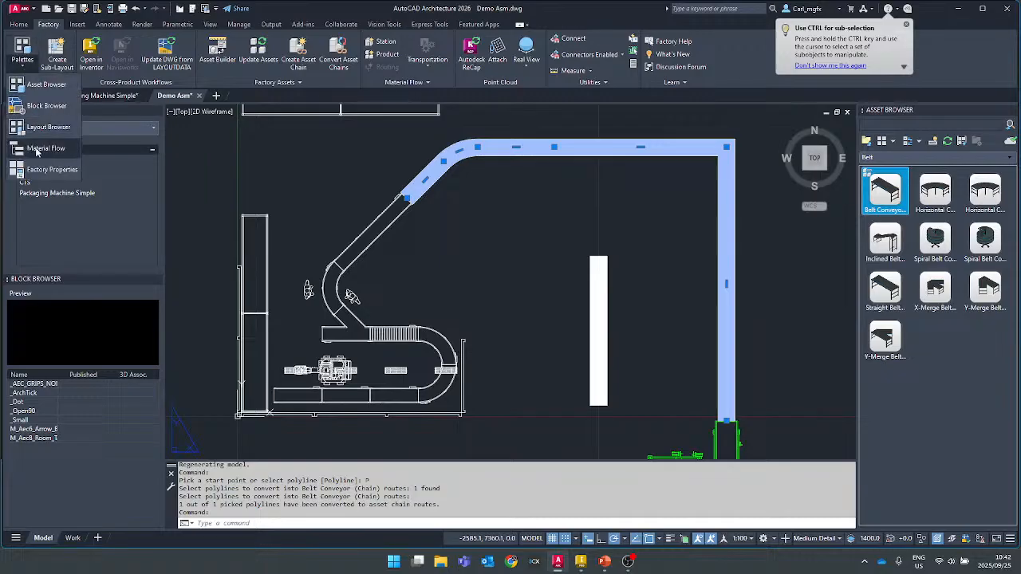
pyautogui.click(49, 171)
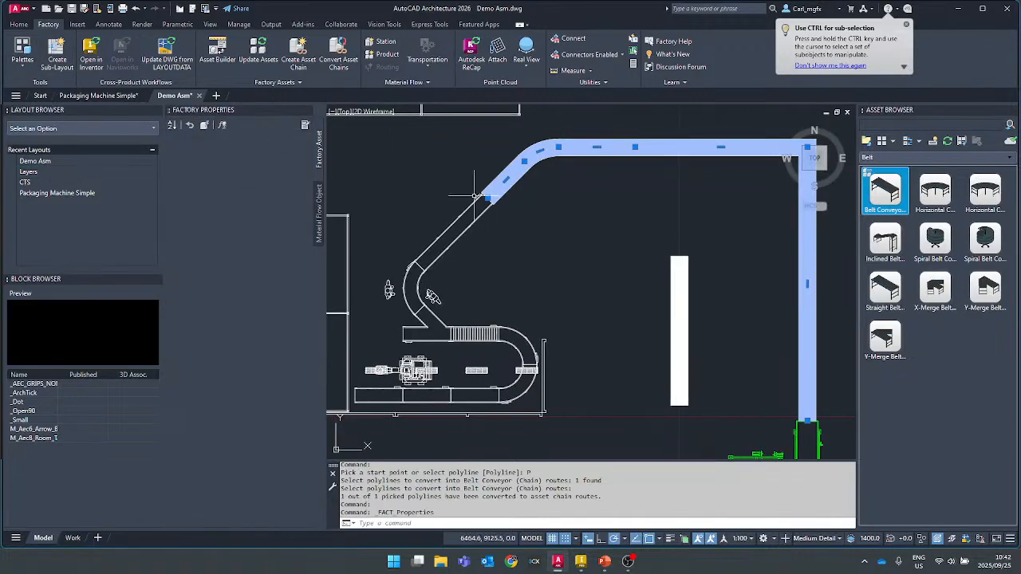
pyautogui.press('Escape')
pyautogui.click(677, 263)
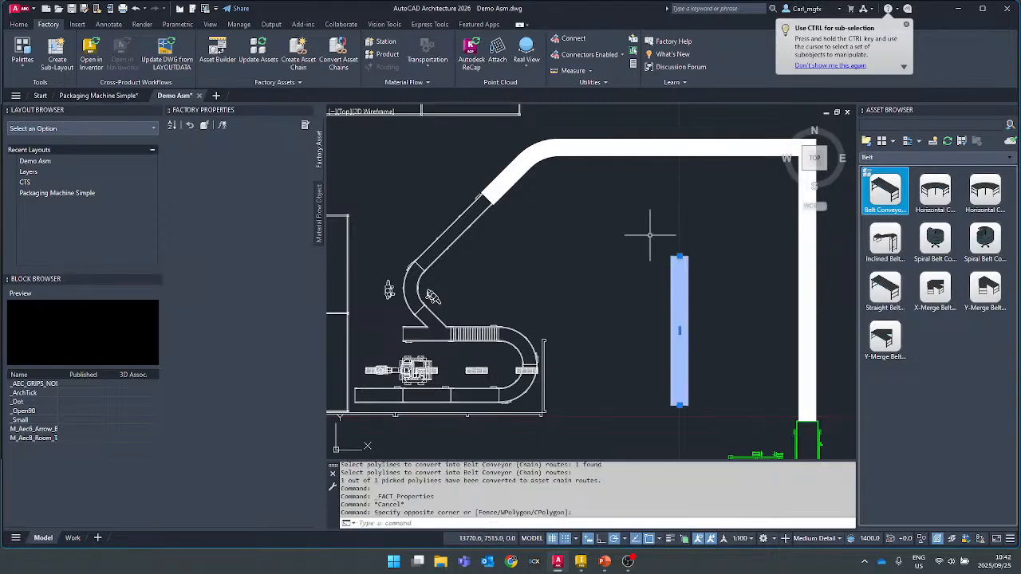
pyautogui.moveTo(654, 228); pyautogui.dragTo(601, 233, button='middle')
pyautogui.press('Escape')
pyautogui.click(543, 149)
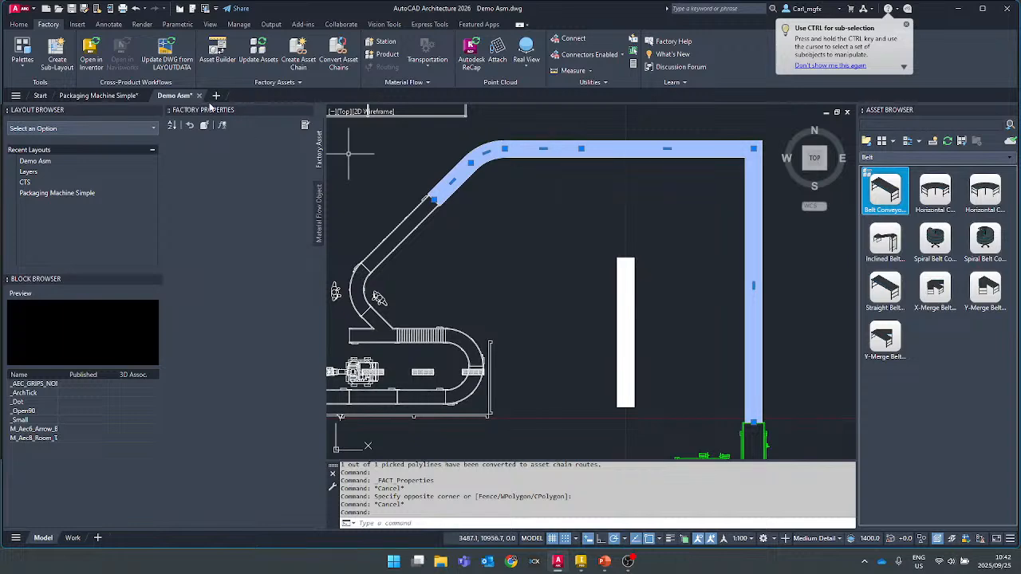
pyautogui.click(310, 111)
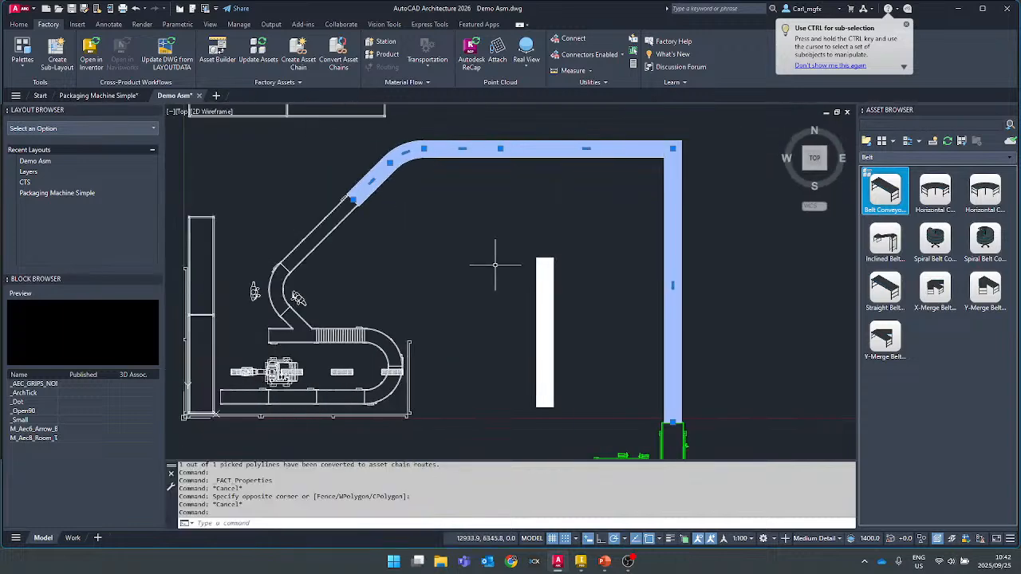
# - Review the converted route's polyline geometry and segment widths in its object properties
pyautogui.hotkey('ctrl', '1')
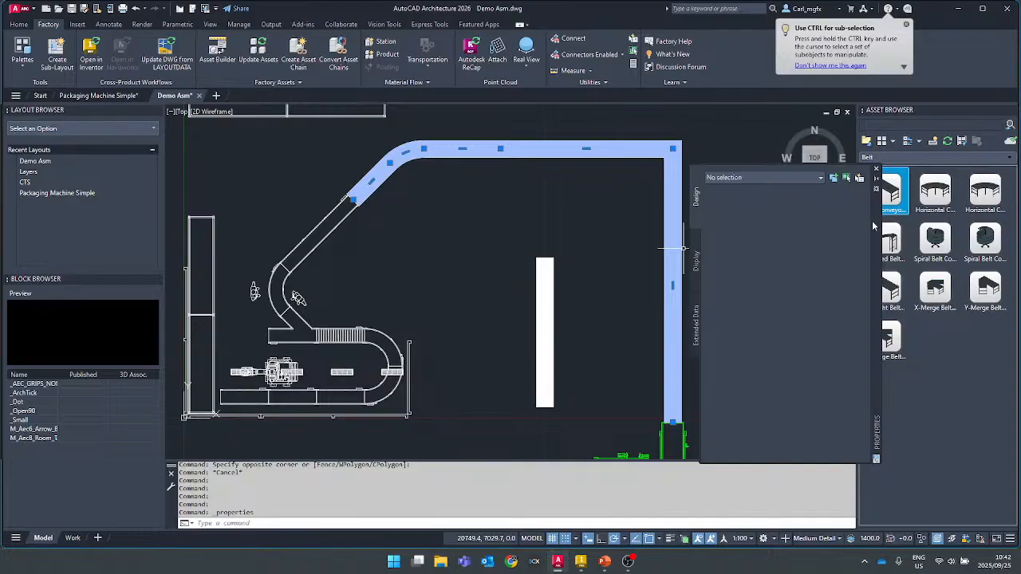
pyautogui.press('Escape')
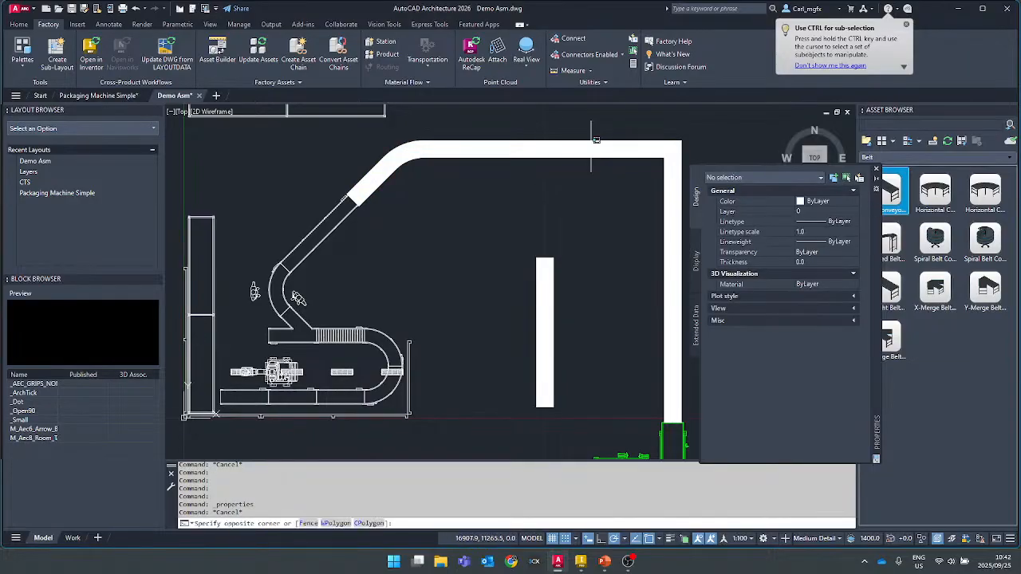
pyautogui.click(490, 148)
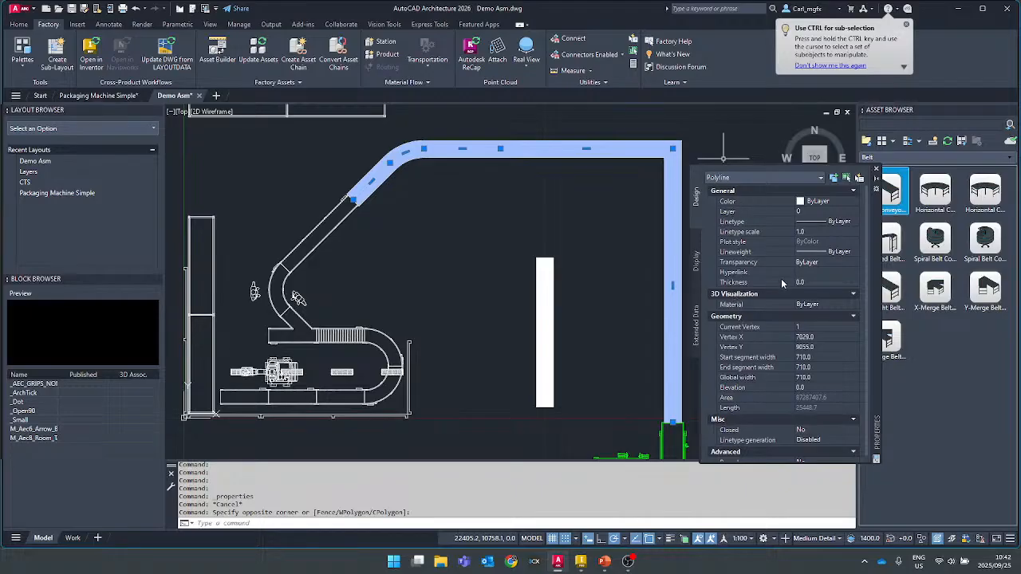
pyautogui.scroll(-1, 807, 302)
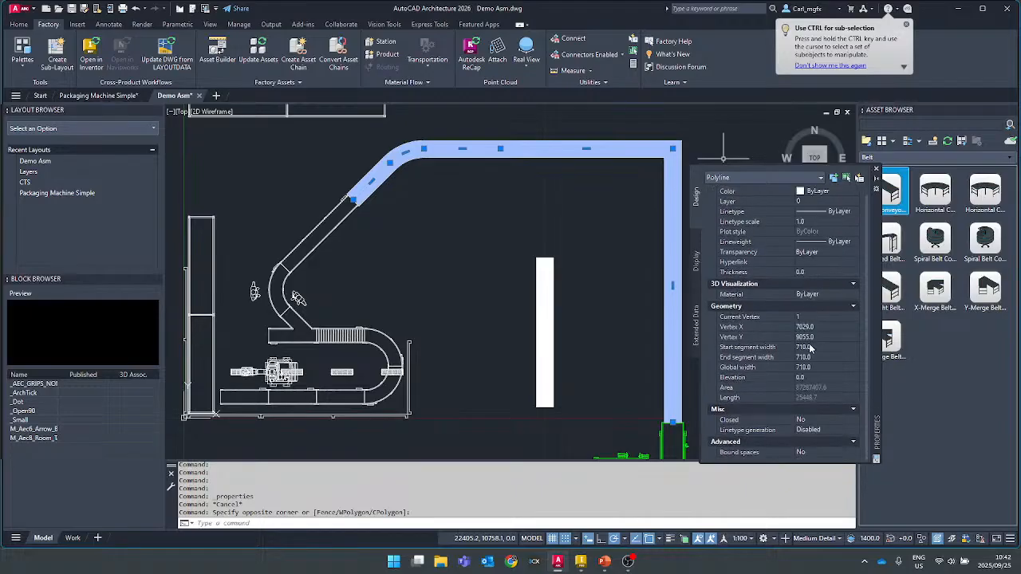
pyautogui.scroll(1, 809, 348)
pyautogui.click(877, 171)
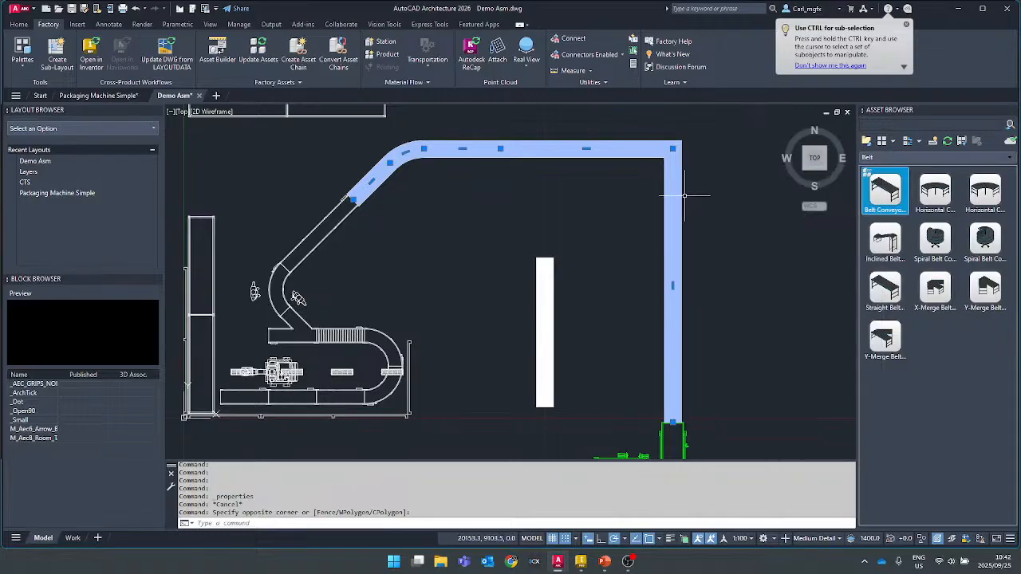
pyautogui.press('Escape')
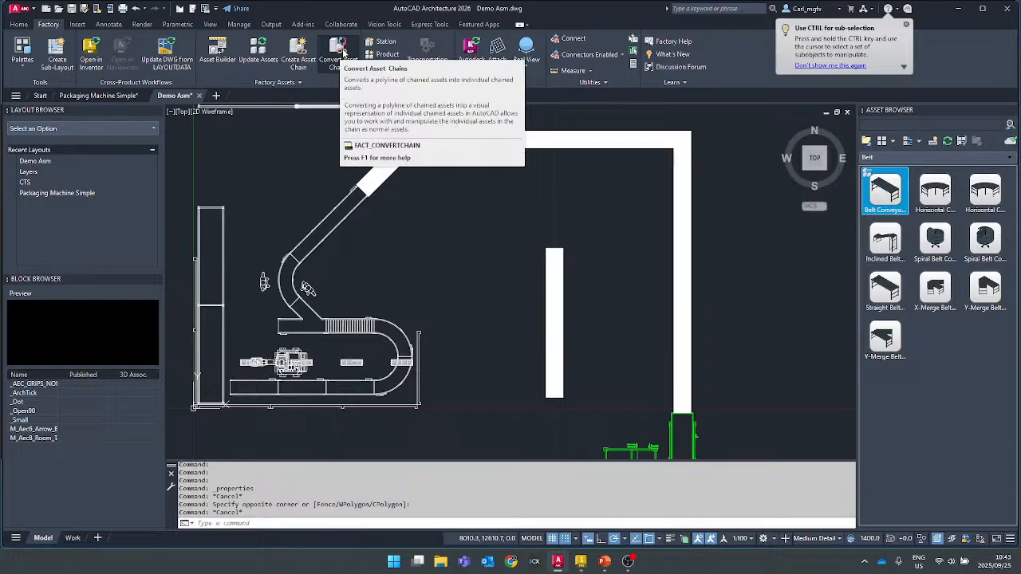
# - Convert both belt conveyor chain routes, the long path and the short vertical one, into individual chained assets
pyautogui.click(339, 49)
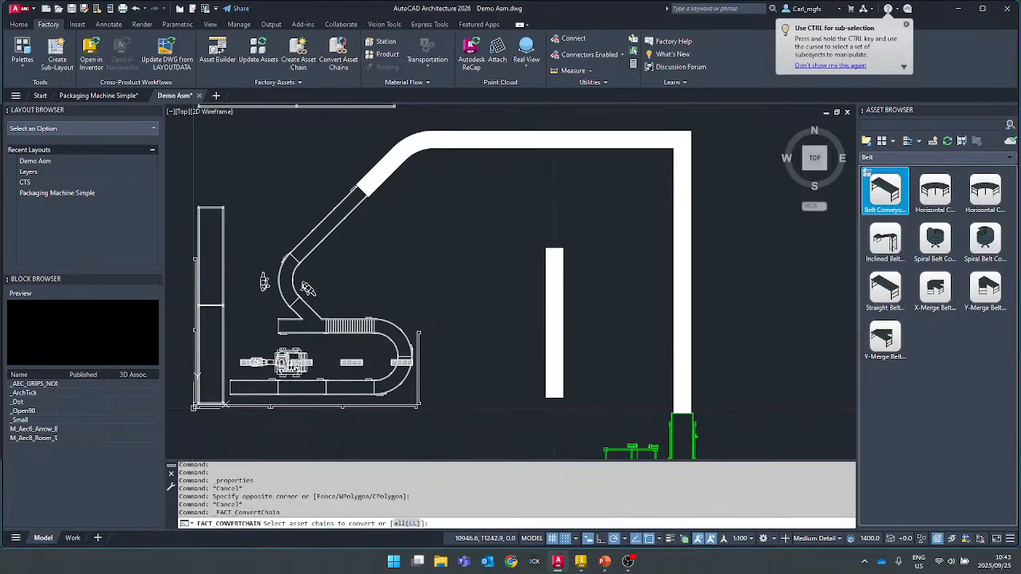
pyautogui.click(452, 143)
pyautogui.click(553, 256)
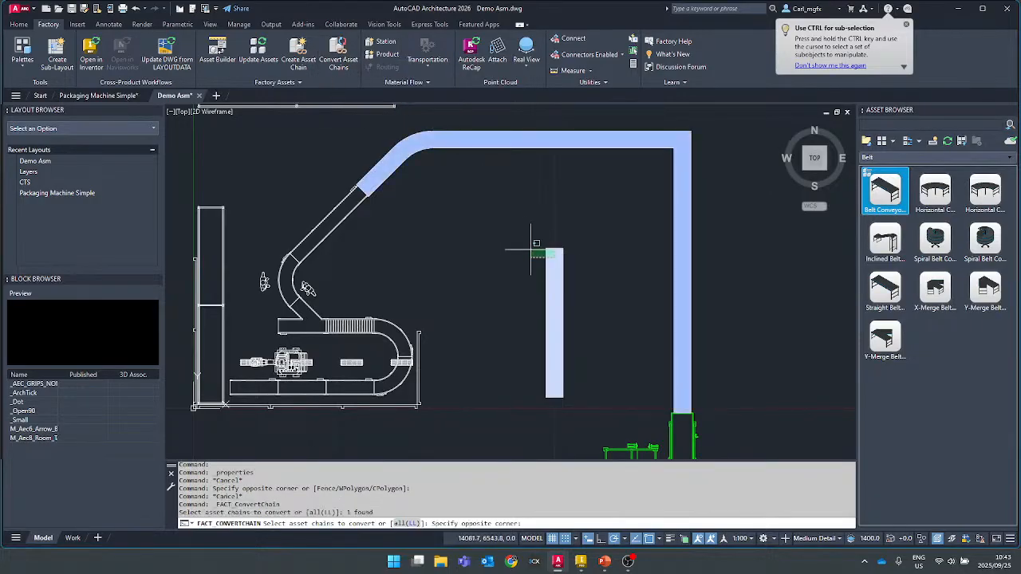
pyautogui.click(529, 250)
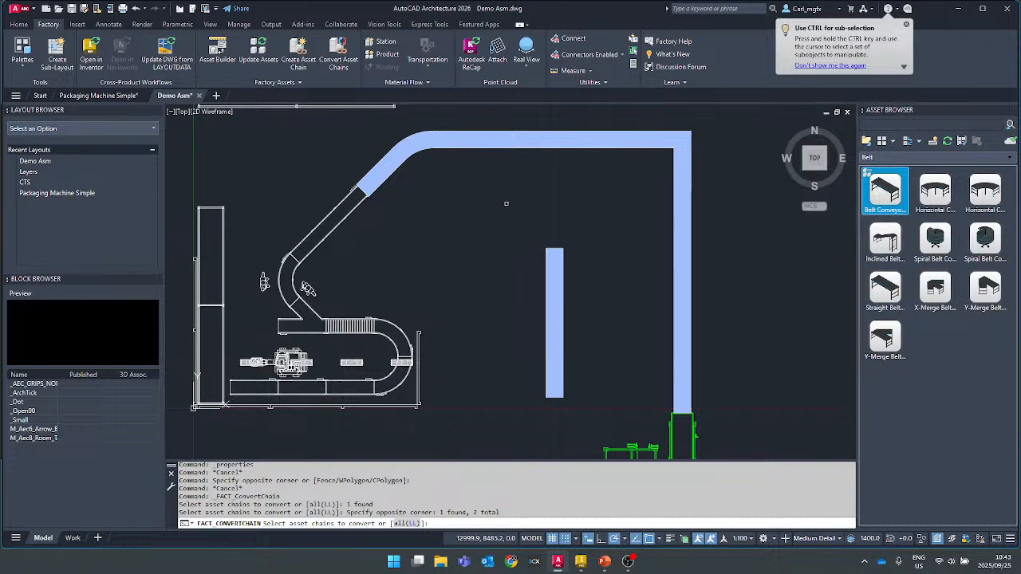
pyautogui.rightClick(505, 203)
pyautogui.click(516, 211)
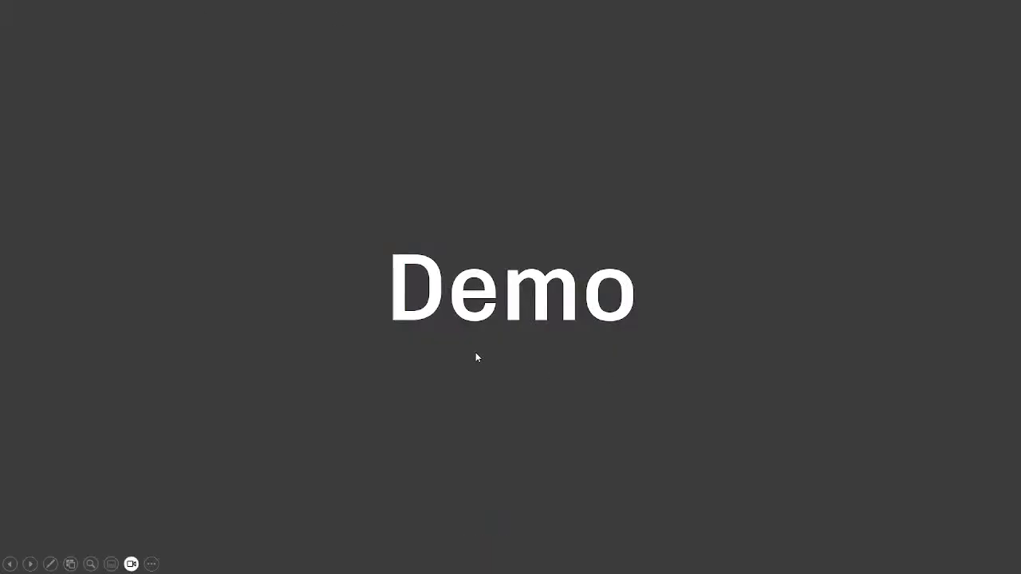
# - Switch back to AutoCAD Architecture and examine the converted conveyor segments around the first bend
pyautogui.hotkey('alt', 'Tab')
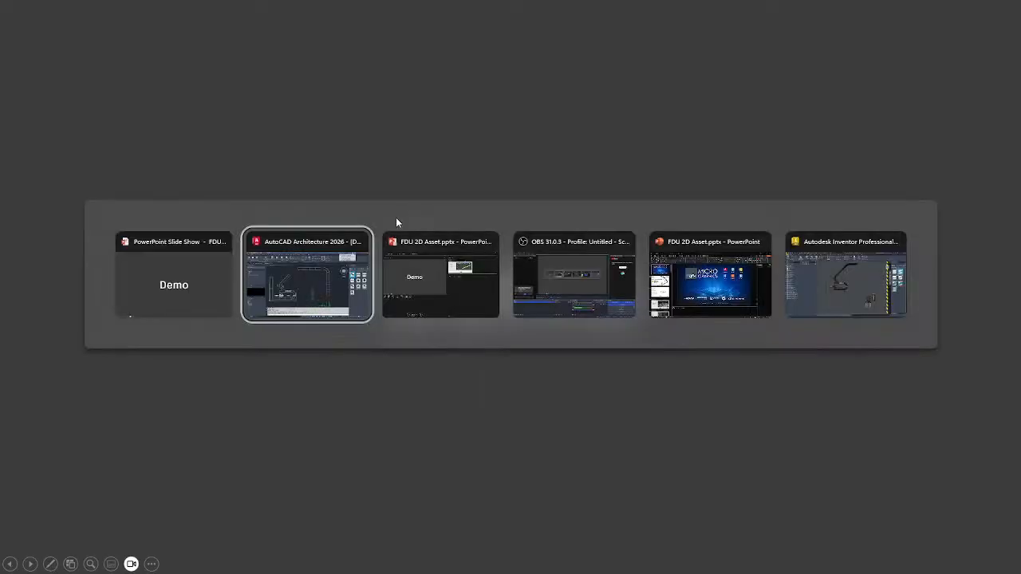
pyautogui.click(308, 311)
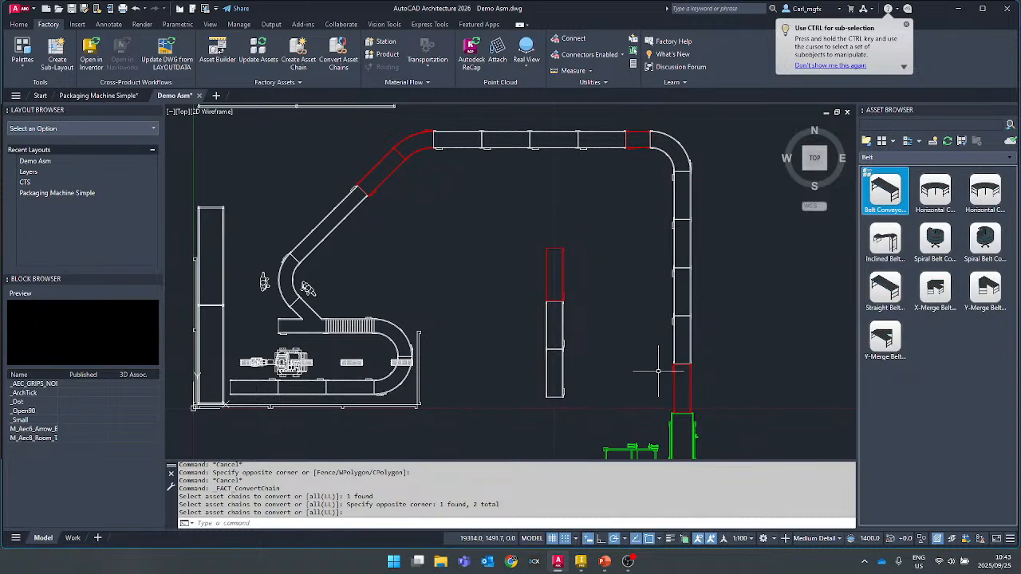
pyautogui.moveTo(395, 180)
pyautogui.mouseDown(button='middle')
pyautogui.moveTo(398, 194)
pyautogui.moveTo(401, 167)
pyautogui.mouseUp(button='middle')
pyautogui.moveTo(471, 186); pyautogui.dragTo(495, 193, button='middle')
pyautogui.moveTo(455, 134); pyautogui.dragTo(455, 137, button='middle')
pyautogui.scroll(3, 456, 135)
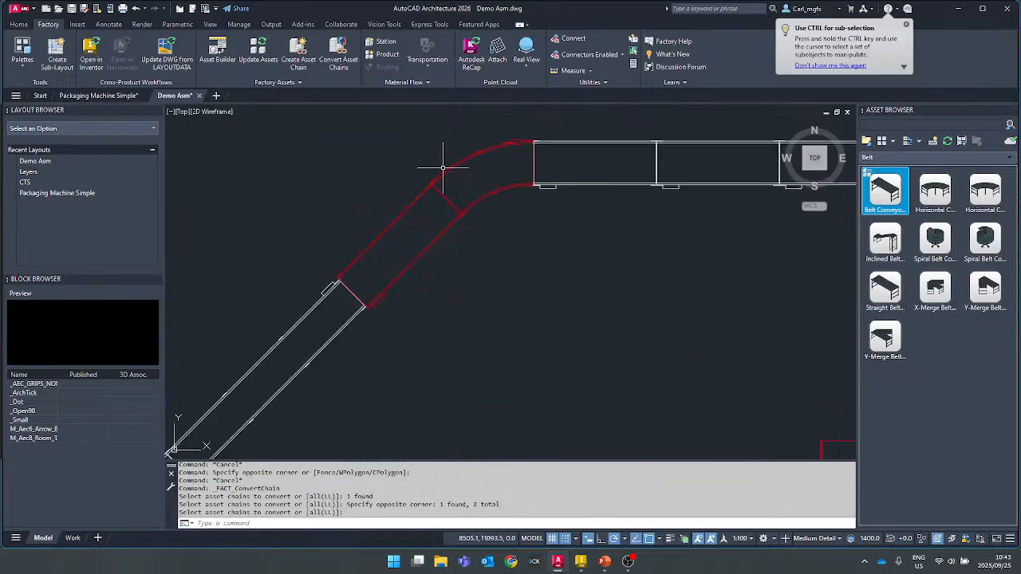
# - Save the Demo Asm layout with its converted conveyor segments and open it in Inventor
pyautogui.scroll(-5, 449, 164)
pyautogui.middleClick(521, 210)
pyautogui.middleClick(521, 210)
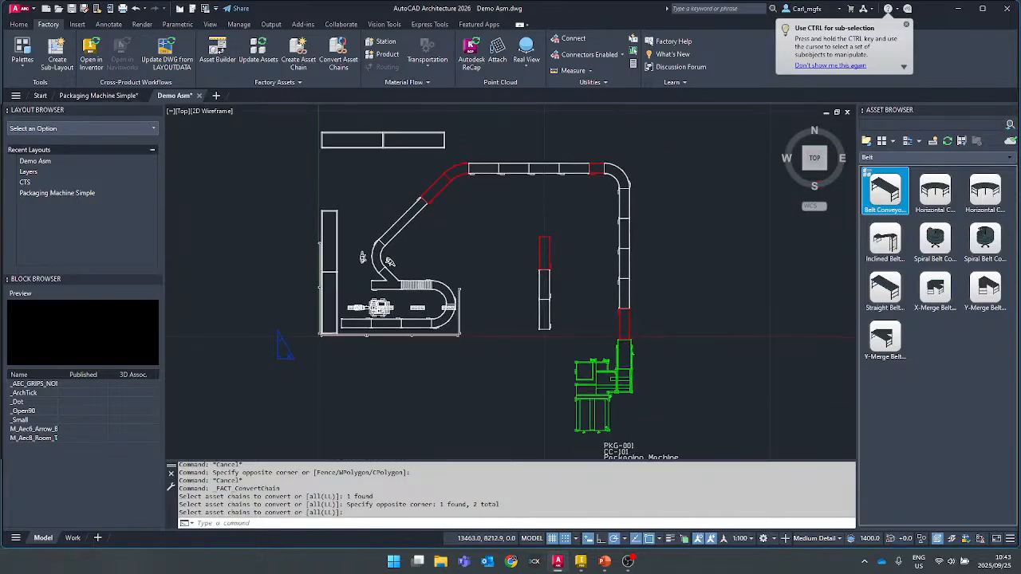
pyautogui.click(91, 53)
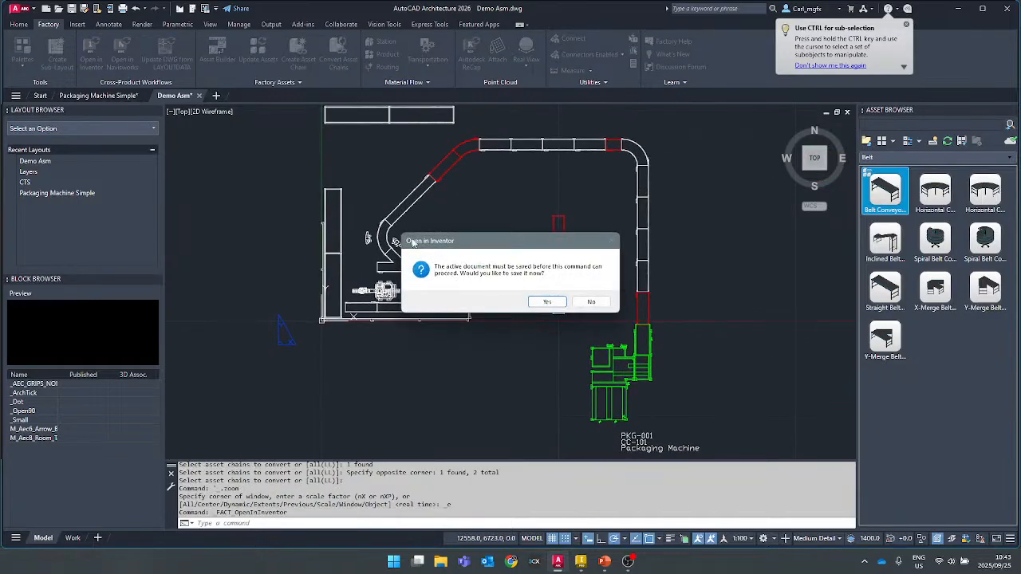
pyautogui.click(535, 304)
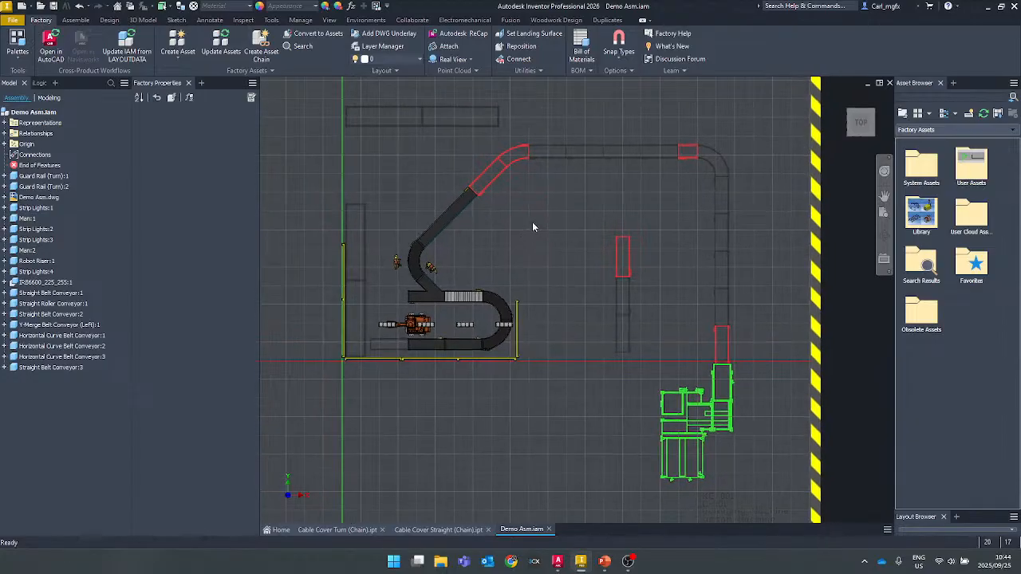
# - Run an asset update on the Demo Asm assembly and inspect the conveyor routes in 3D
pyautogui.keyDown('shift'); pyautogui.moveTo(532, 221); pyautogui.dragTo(551, 226, button='middle'); pyautogui.keyUp('shift')
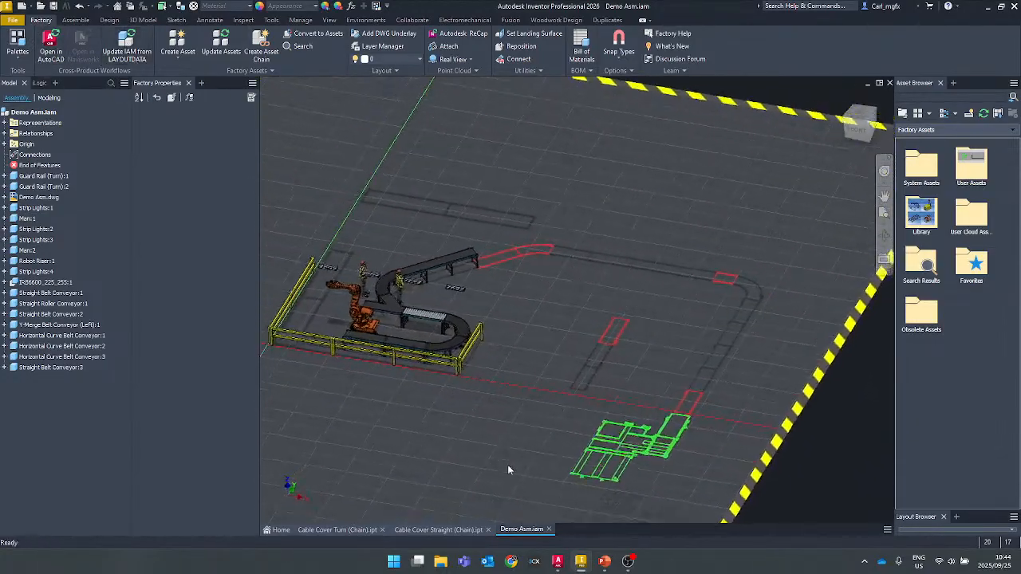
pyautogui.keyDown('shift'); pyautogui.moveTo(516, 253); pyautogui.dragTo(415, 193, button='middle'); pyautogui.keyUp('shift')
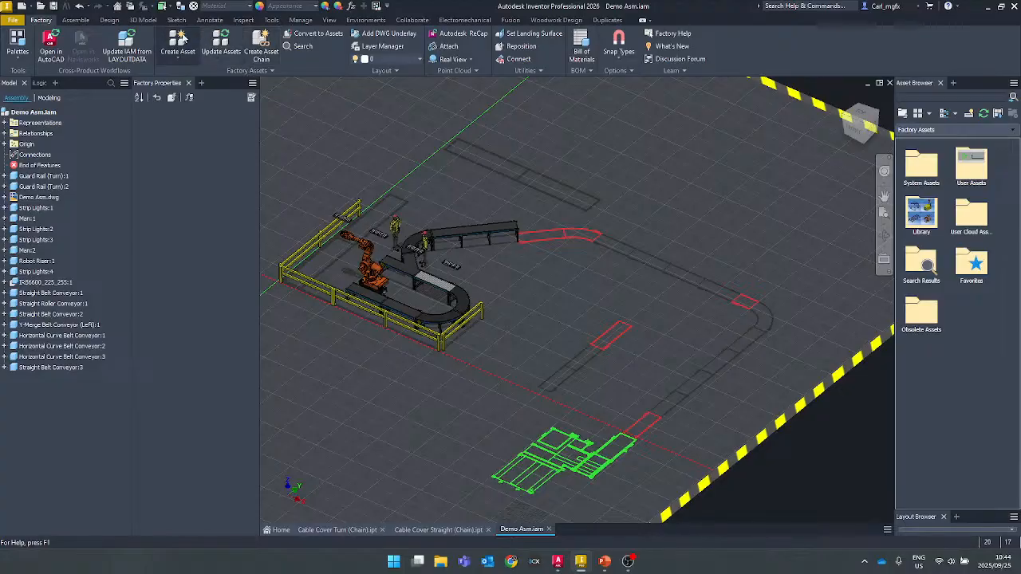
pyautogui.click(222, 43)
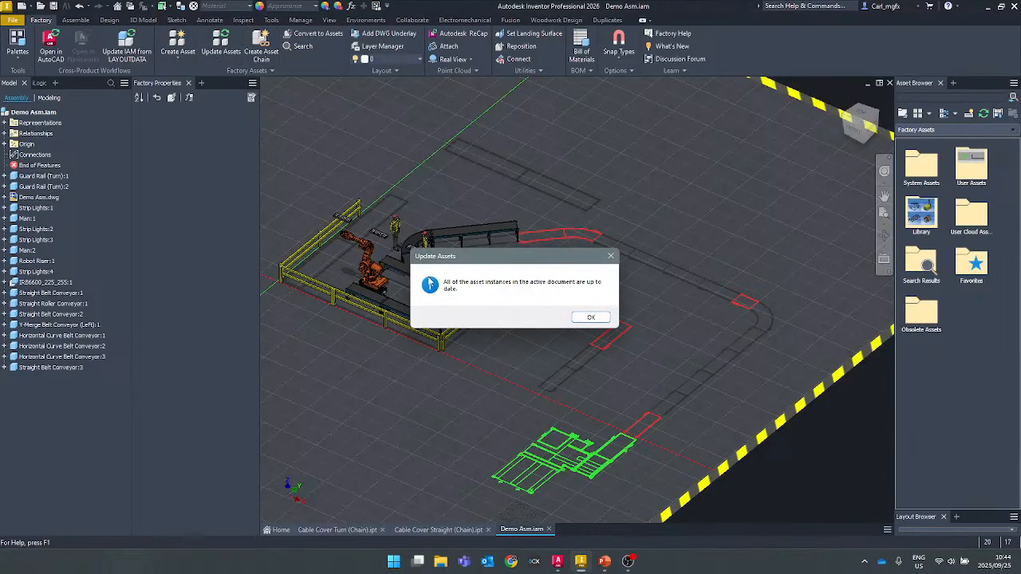
pyautogui.click(589, 318)
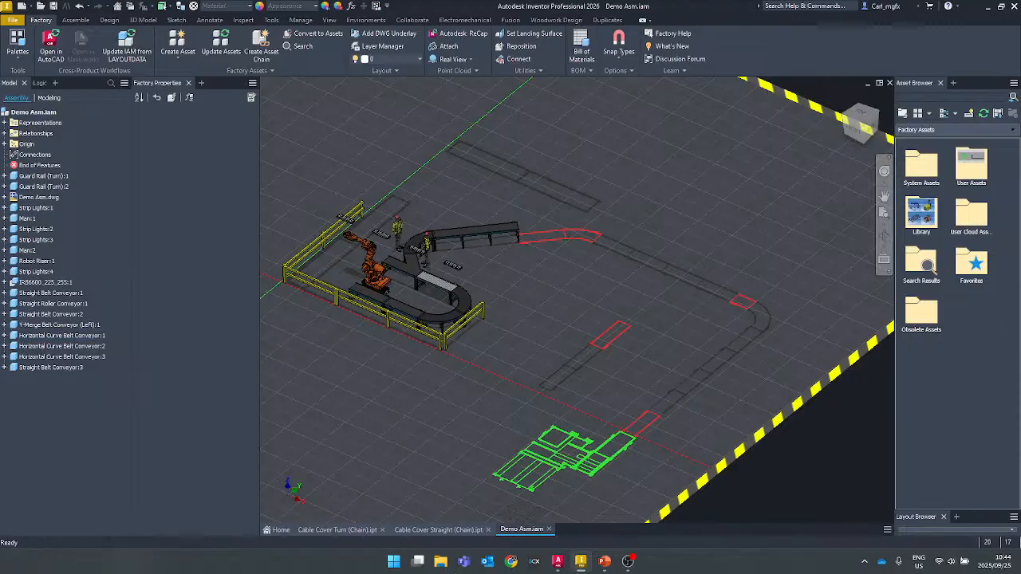
pyautogui.moveTo(477, 489)
pyautogui.keyDown('shift'); pyautogui.mouseDown(button='middle')
pyautogui.moveTo(541, 354)
pyautogui.moveTo(514, 249)
pyautogui.moveTo(550, 223)
pyautogui.mouseUp(button='middle'); pyautogui.keyUp('shift')
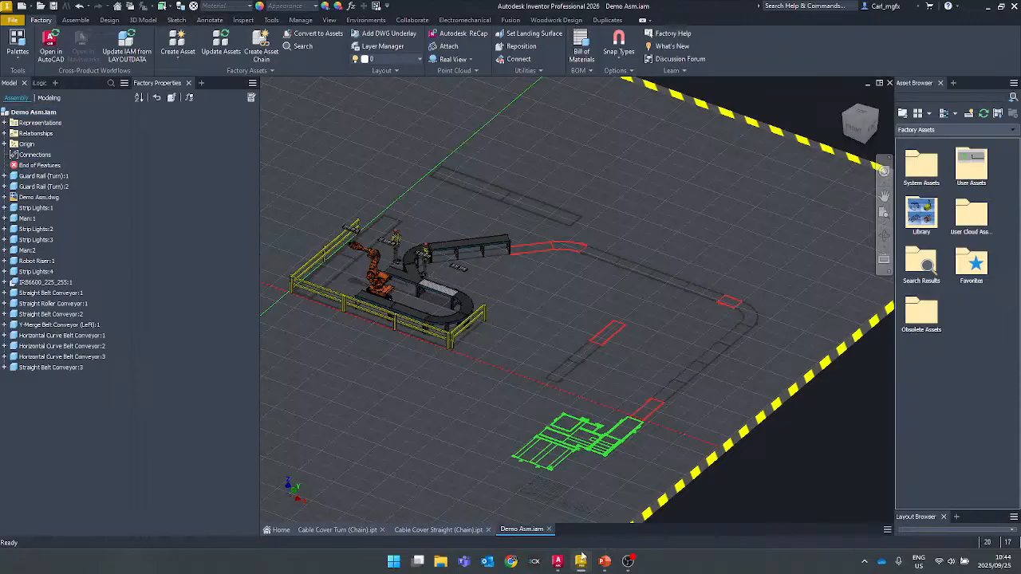
# - Switch to AutoCAD Architecture and update the factory assets in the Demo Asm drawing
pyautogui.click(557, 560)
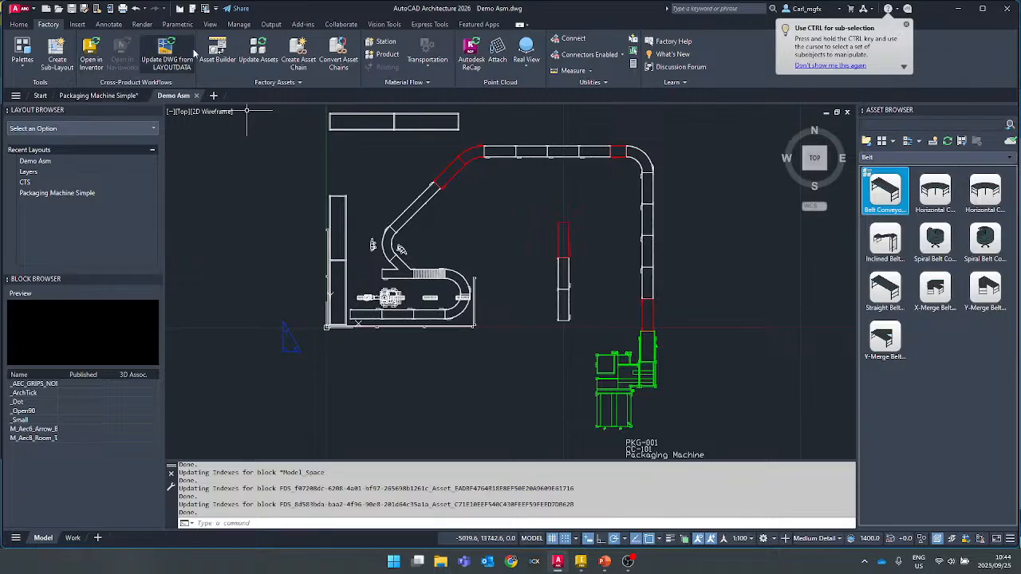
pyautogui.click(258, 49)
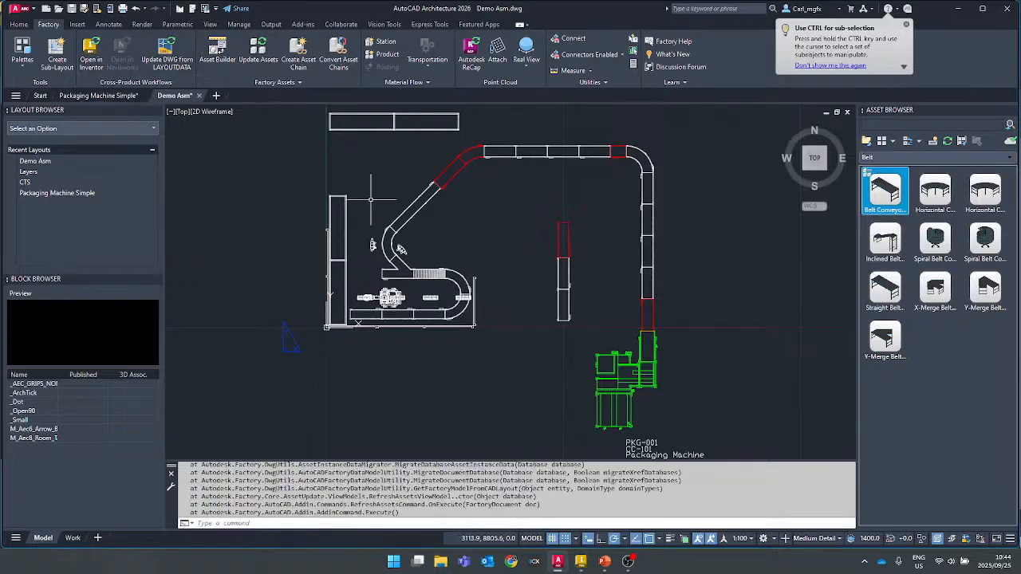
# - Switch to Inventor, update the assembly from the layout data, overwriting local changes, and inspect the conveyor routes in 3D
pyautogui.click(584, 562)
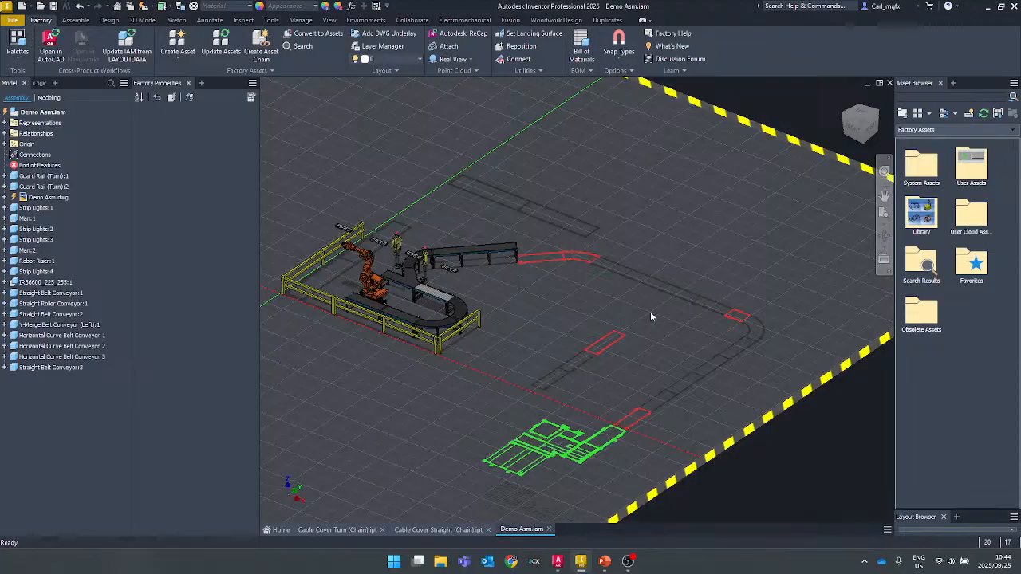
pyautogui.click(127, 44)
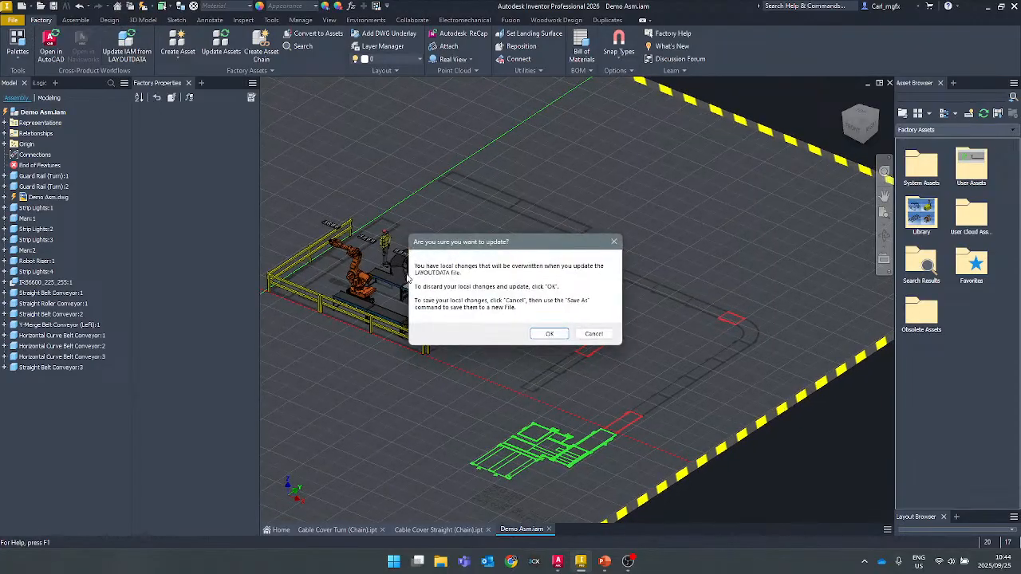
pyautogui.click(548, 333)
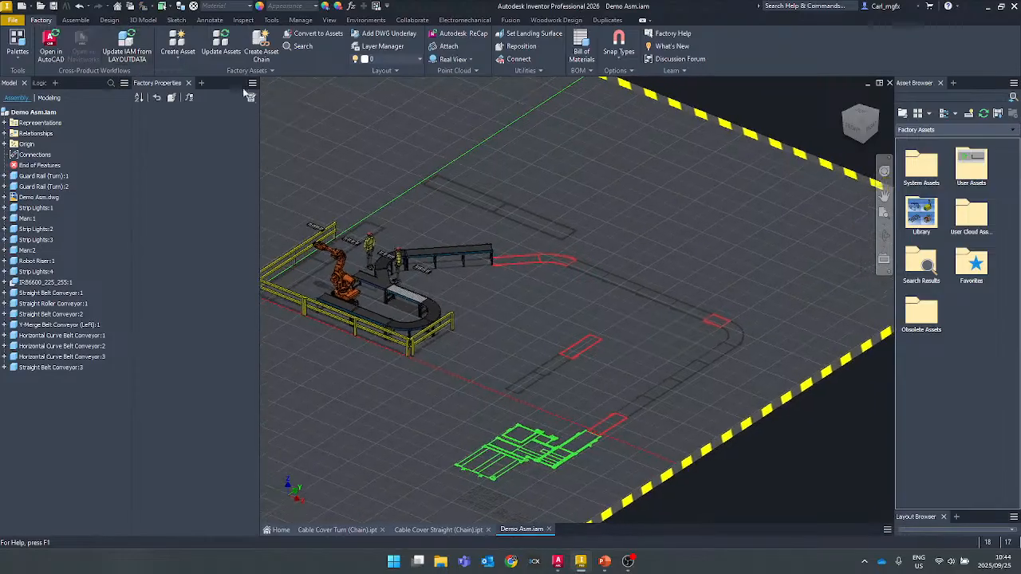
pyautogui.click(177, 55)
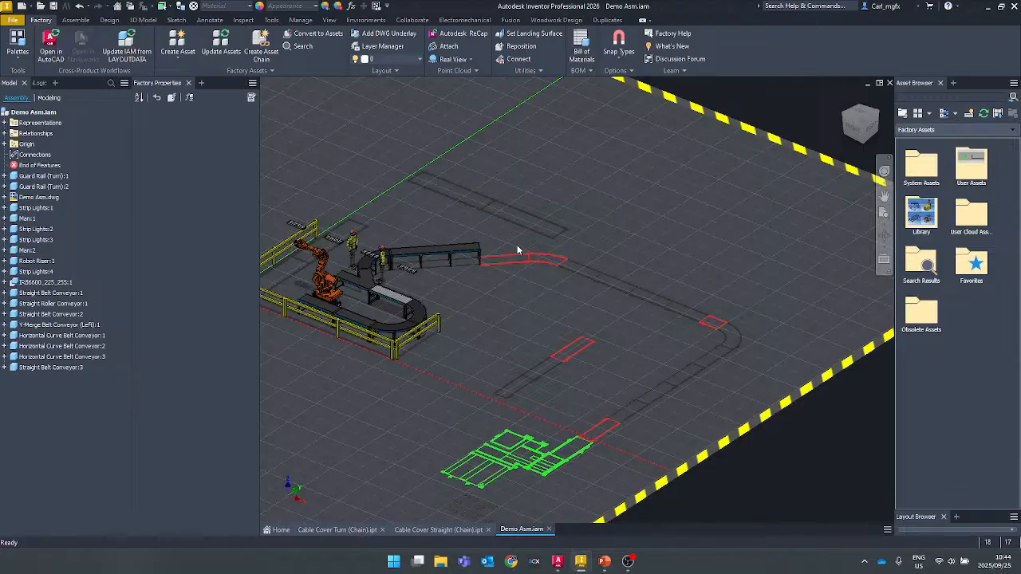
pyautogui.keyDown('shift'); pyautogui.moveTo(520, 306); pyautogui.dragTo(561, 247, button='middle'); pyautogui.keyUp('shift')
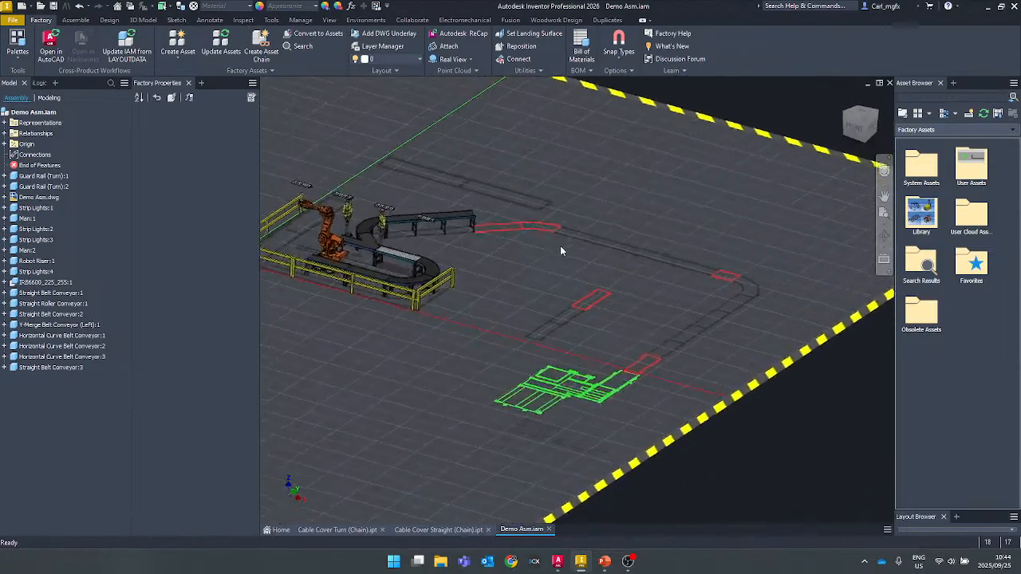
pyautogui.scroll(2, 560, 246)
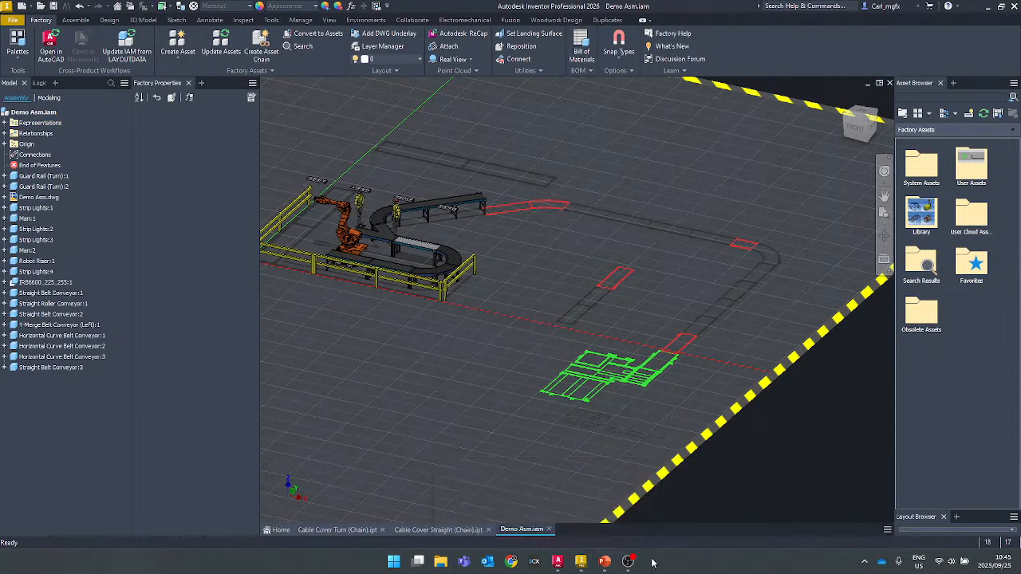
# - Switch to AutoCAD Architecture and examine the conveyor segments around the 90-degree bend of the long route
pyautogui.click(557, 562)
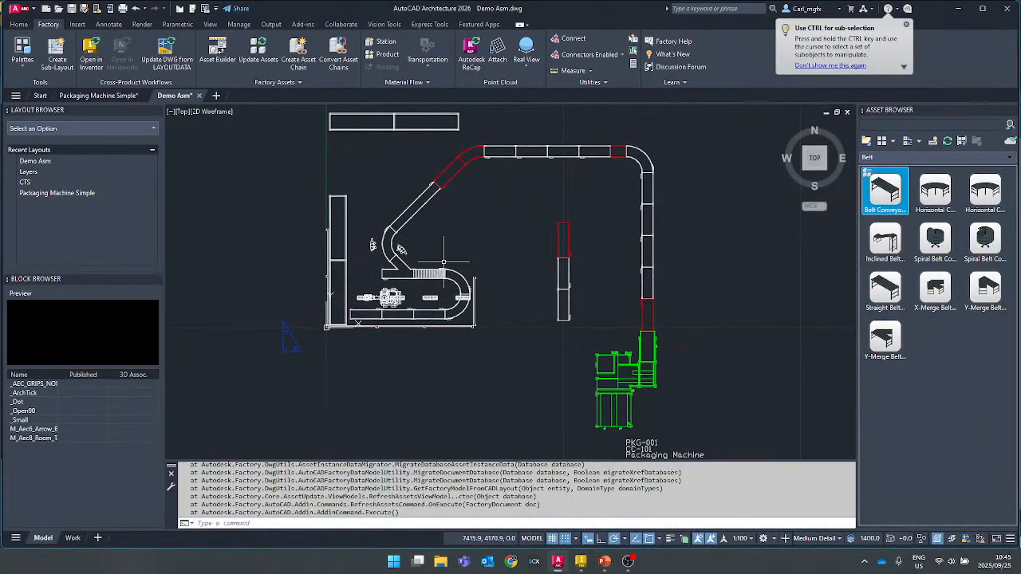
pyautogui.moveTo(462, 216)
pyautogui.mouseDown(button='middle')
pyautogui.moveTo(465, 226)
pyautogui.moveTo(471, 219)
pyautogui.mouseUp(button='middle')
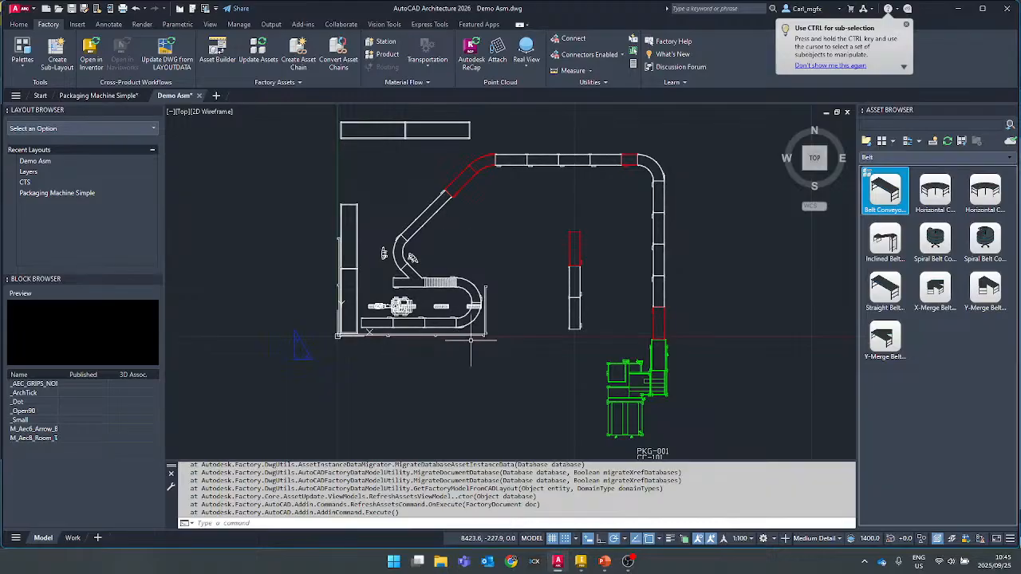
pyautogui.moveTo(608, 565)
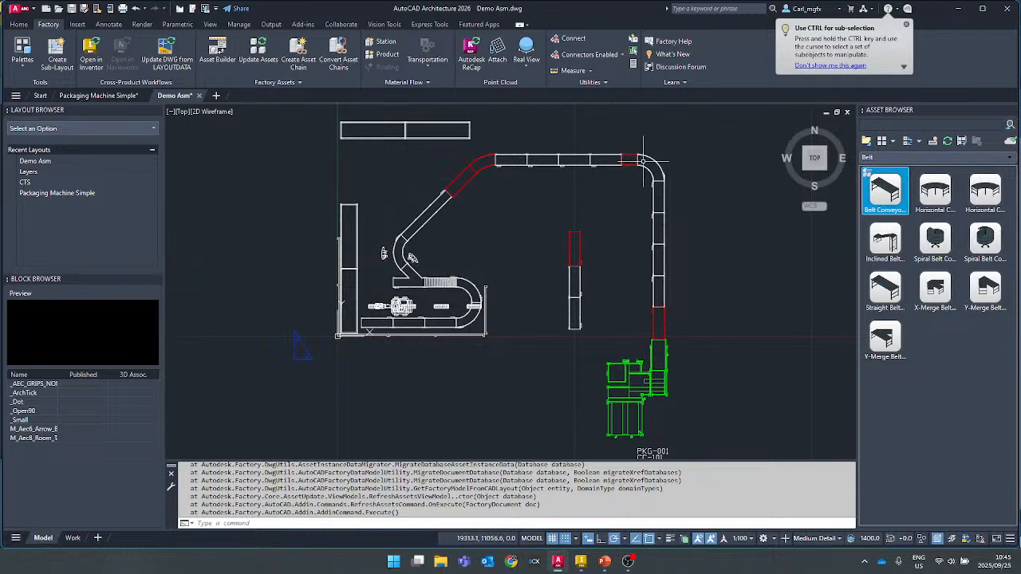
pyautogui.scroll(5, 646, 161)
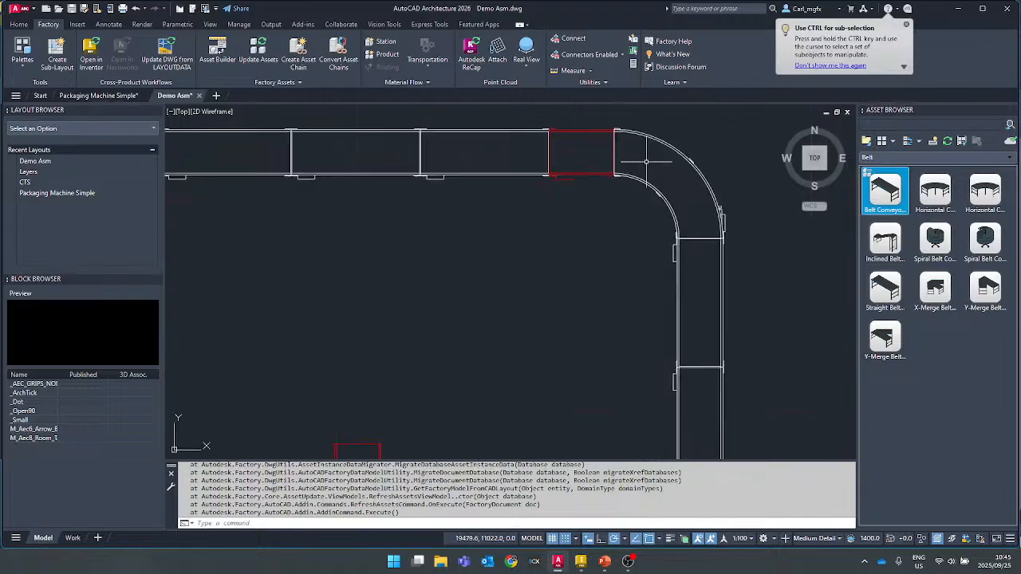
pyautogui.scroll(3, 673, 183)
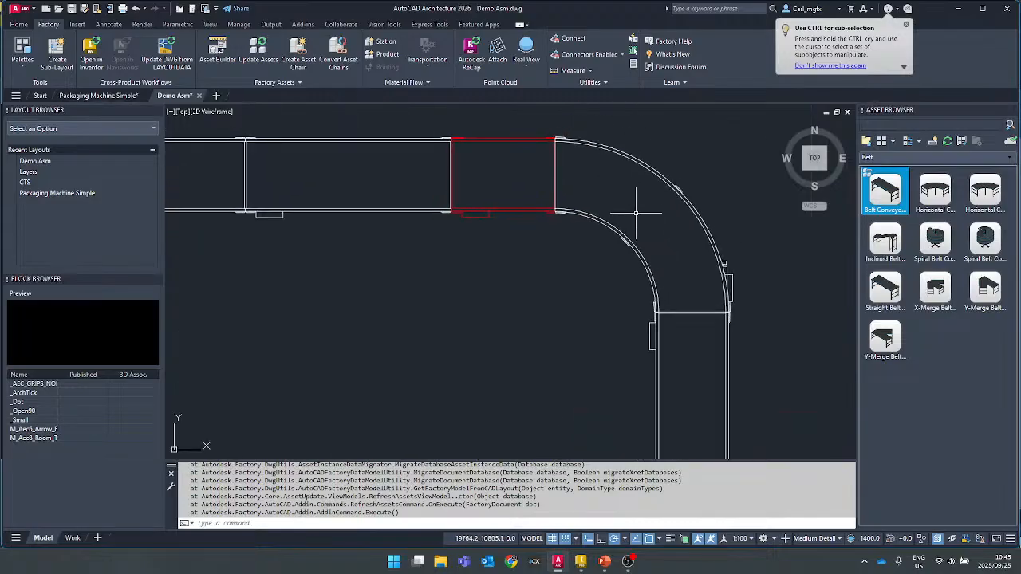
pyautogui.scroll(-5, 636, 213)
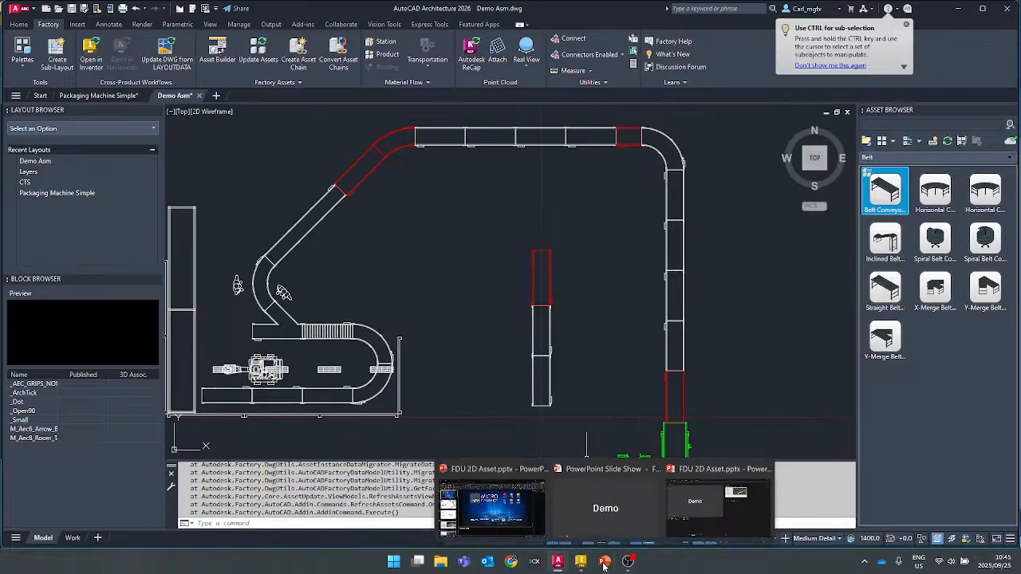
# - Switch to the running PowerPoint slide show and advance from the Demo slide to the Creating a Chained Asset slide
pyautogui.click(601, 509)
pyautogui.click(543, 329)
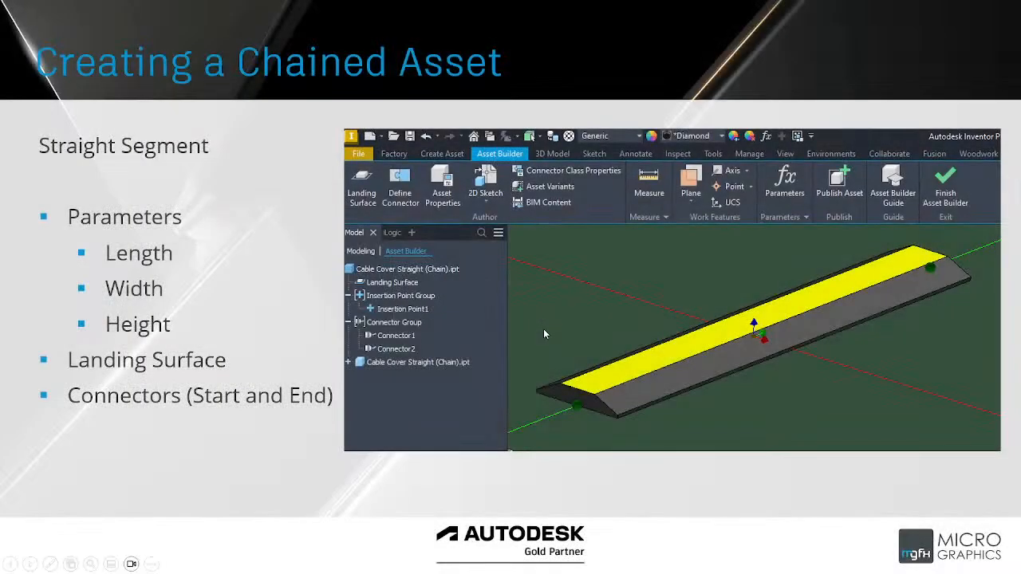